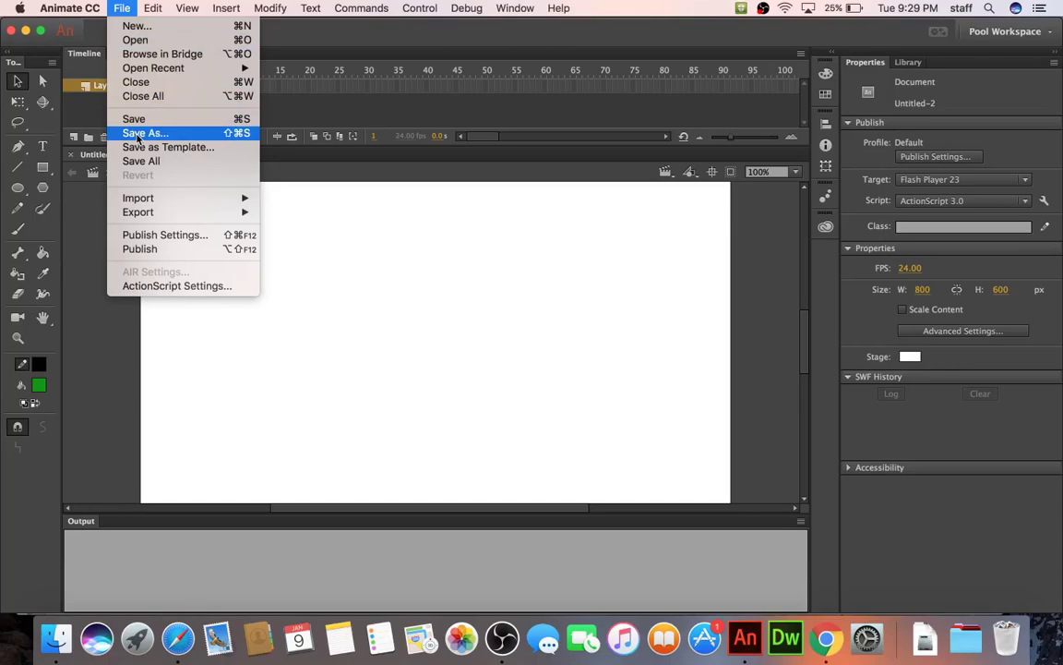
Save the document as 006_walkCycle in Animate Document format.
left_click(137, 135)
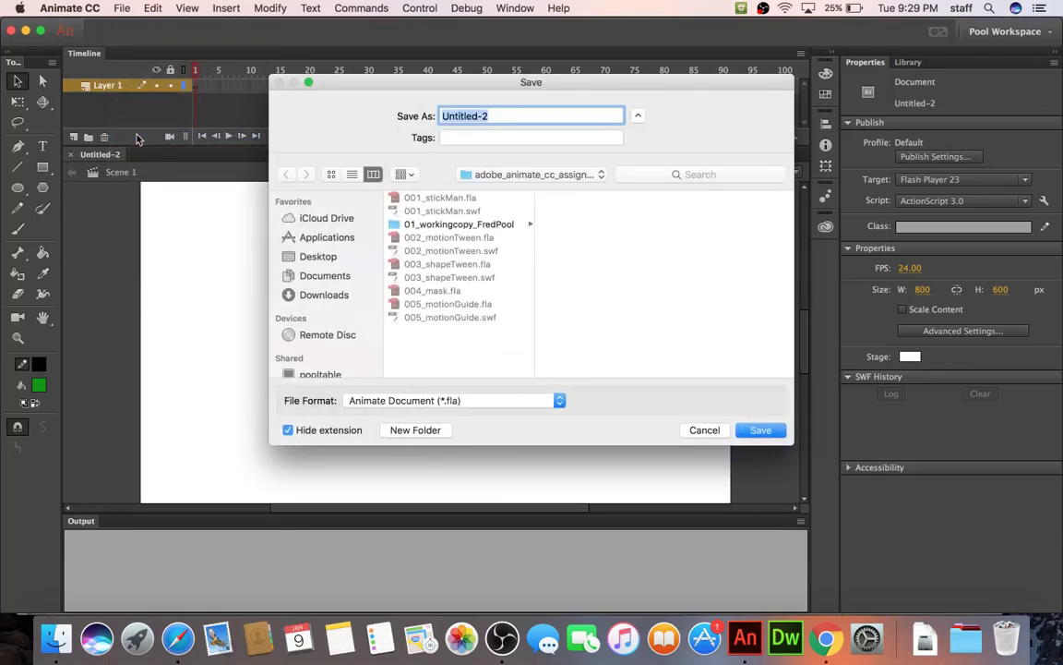
type("0")
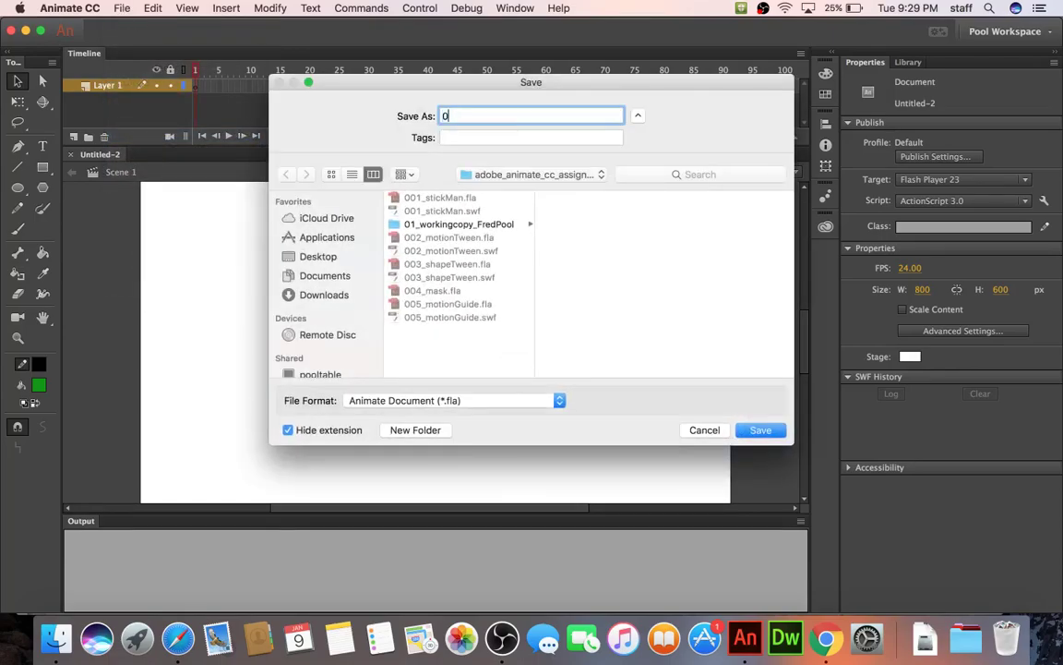
type("06_walkCycle")
key("Return")
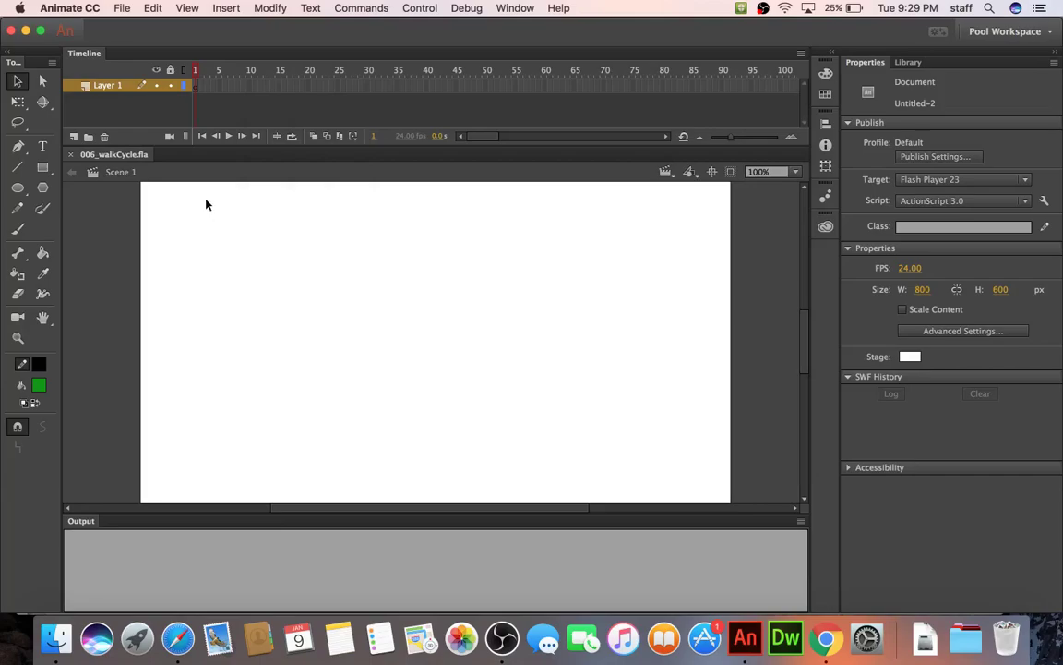
Draw a green circle about 77 px wide with a black outline near the stage's left edge as the head.
key("super+2")
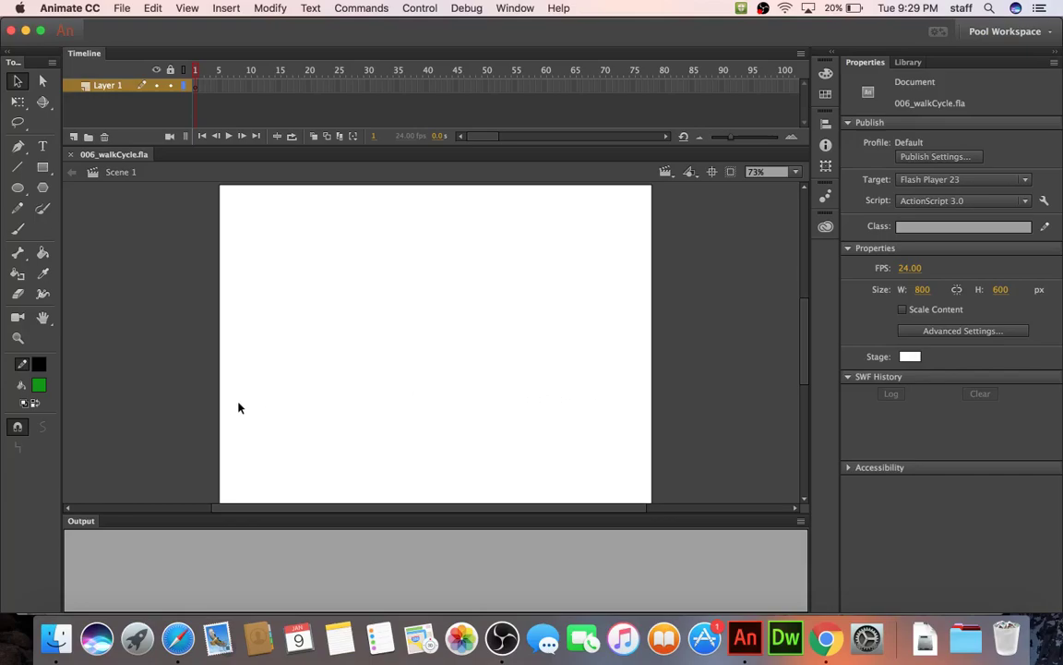
left_click(18, 189)
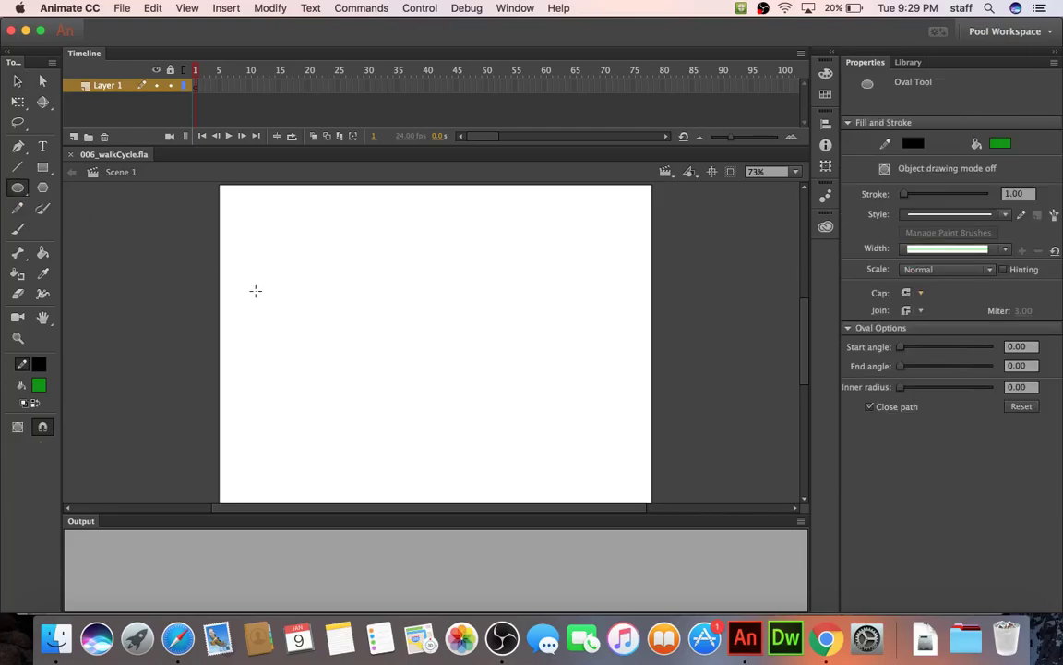
left_click_drag(259, 294, 298, 337)
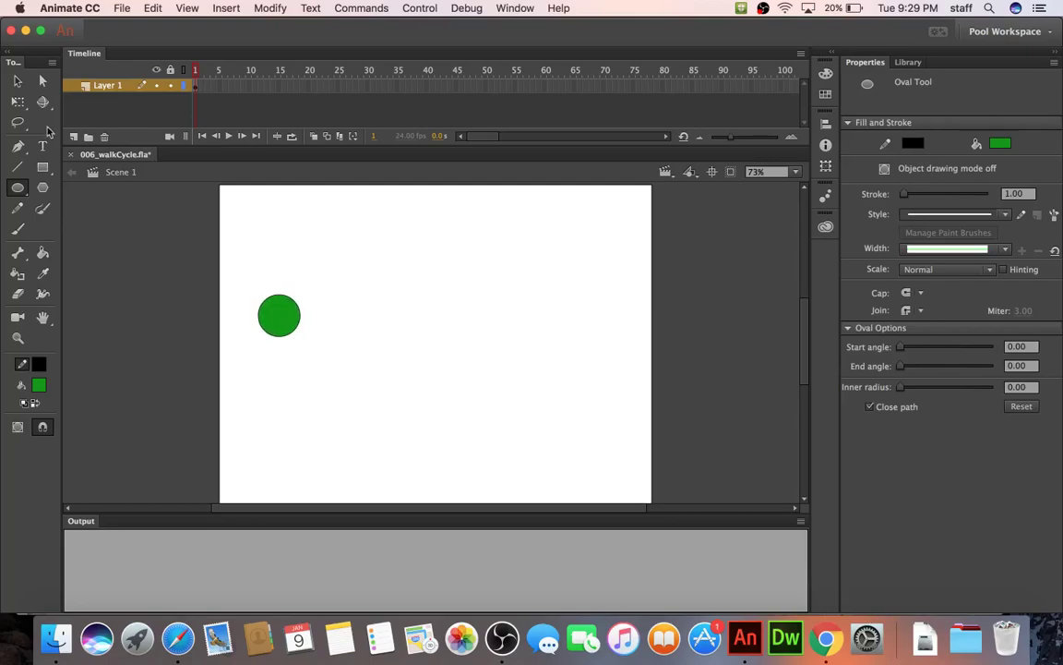
Set the stroke of the green circle's outline to 5.
left_click(17, 83)
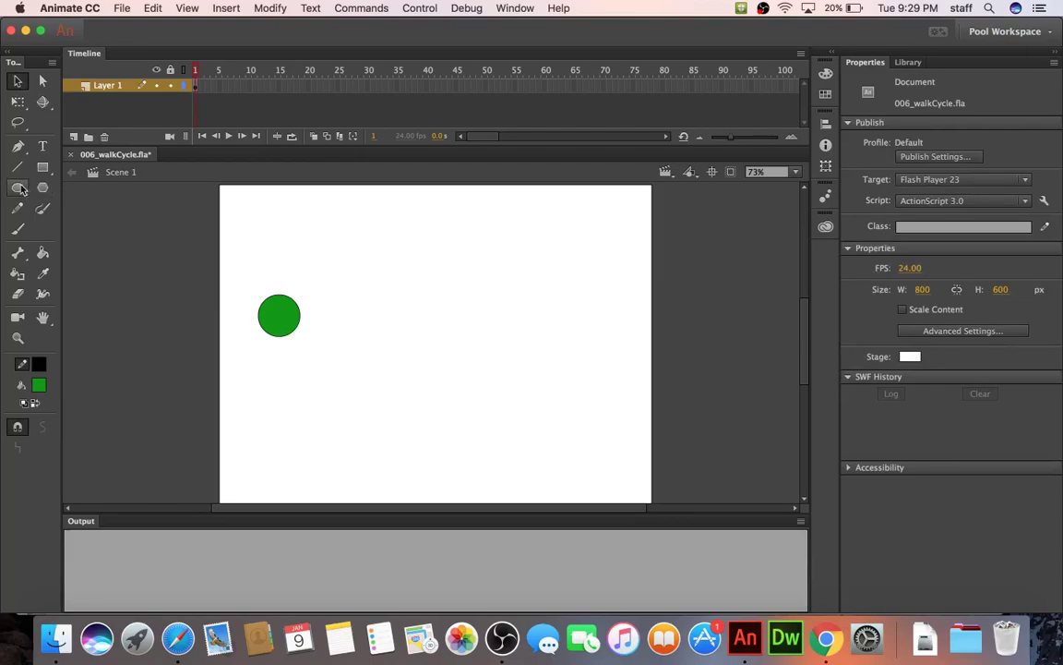
left_click_drag(219, 249, 334, 380)
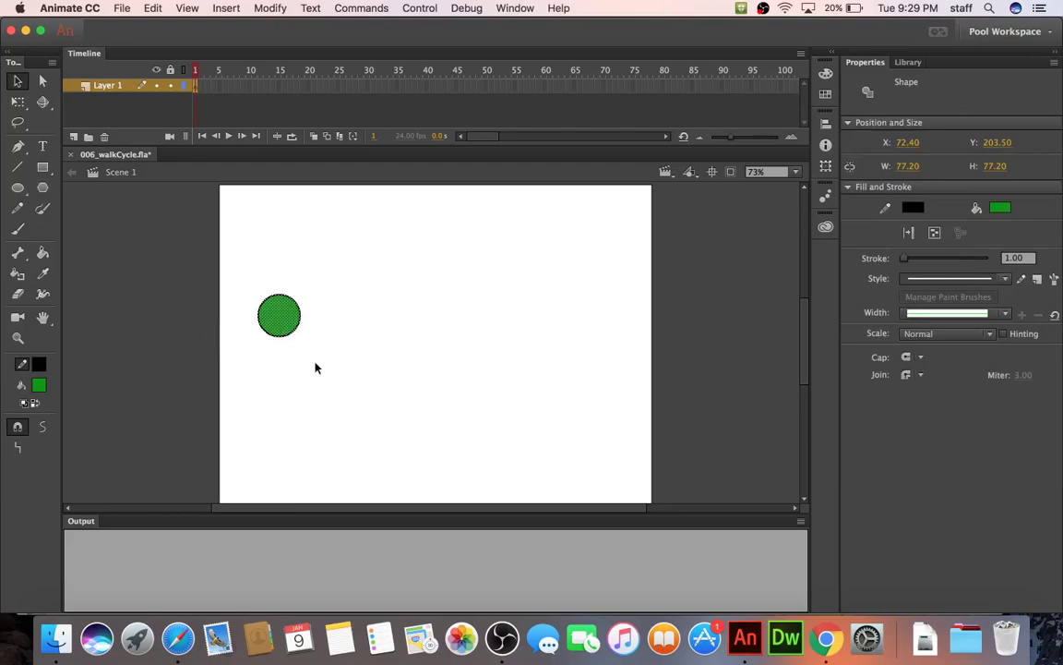
left_click_drag(1030, 258, 989, 263)
type("5")
key("Return")
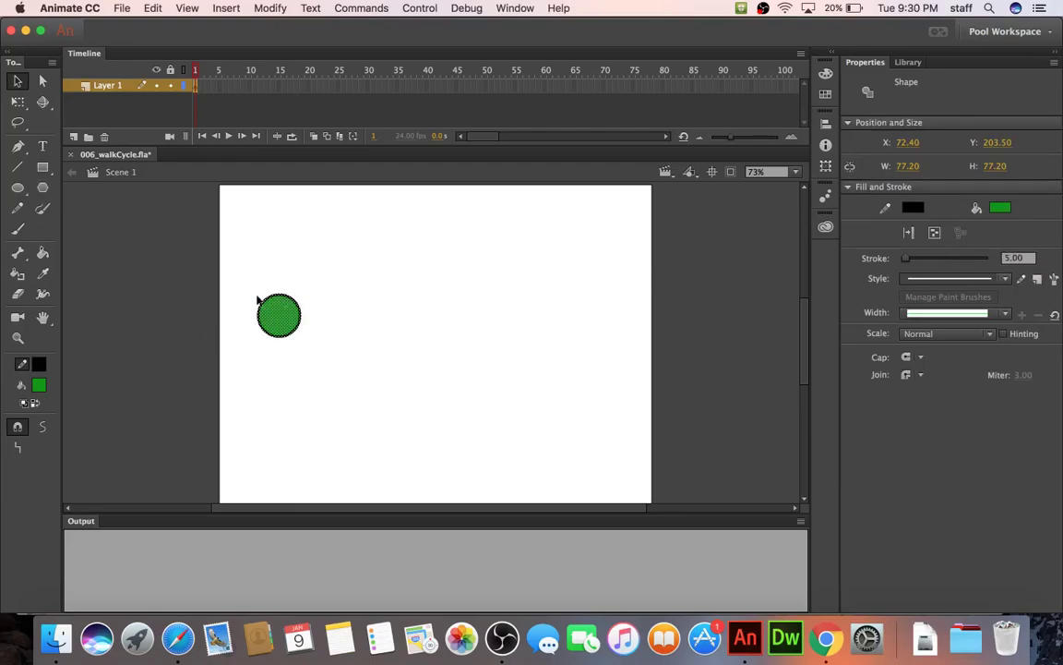
left_click(146, 263)
Draw the stick figure's torso, a horizontal arm line and two spread legs below the head with the Line tool.
left_click(18, 167)
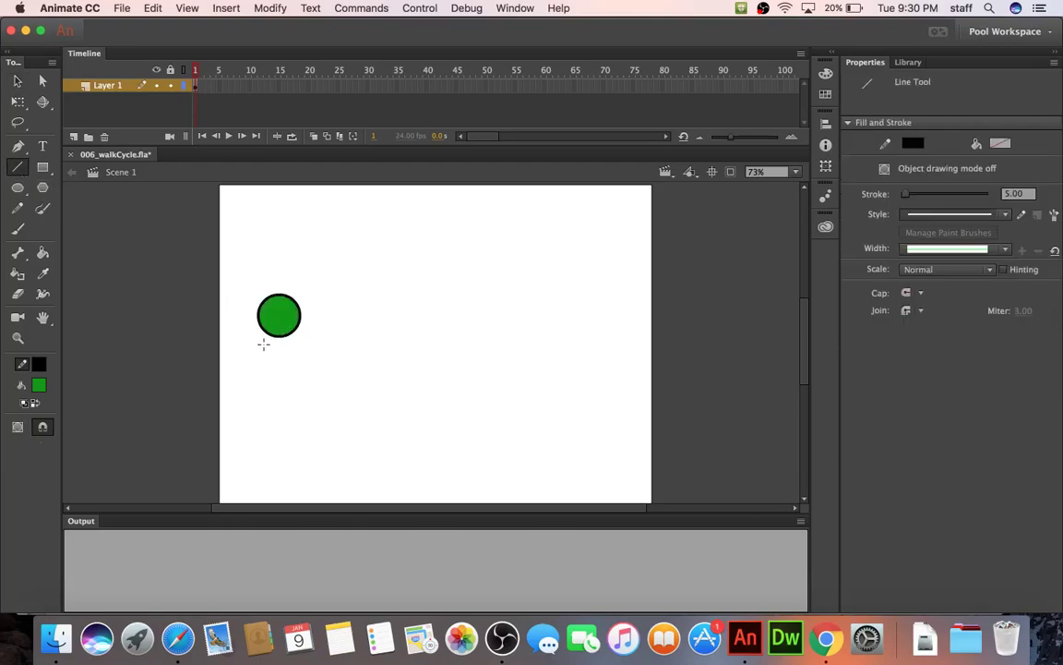
mouse_move(279, 342)
left_mouse_down()
mouse_move(267, 386)
mouse_move(290, 386)
left_mouse_up()
left_click_drag(268, 347, 290, 348)
left_click(17, 81)
mouse_move(248, 261)
left_mouse_down()
mouse_move(349, 465)
mouse_move(320, 404)
mouse_move(244, 390)
left_mouse_up()
left_click(244, 389)
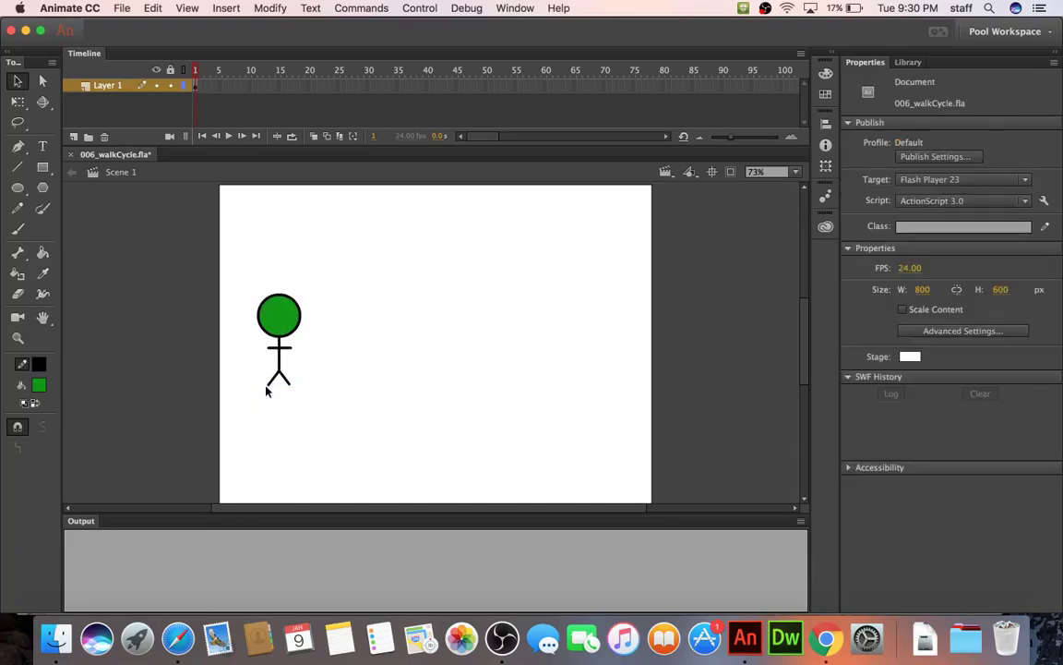
Convert the whole stick figure into a Movie Clip symbol named man.
left_click_drag(322, 420, 247, 390)
left_click_drag(232, 247, 363, 407)
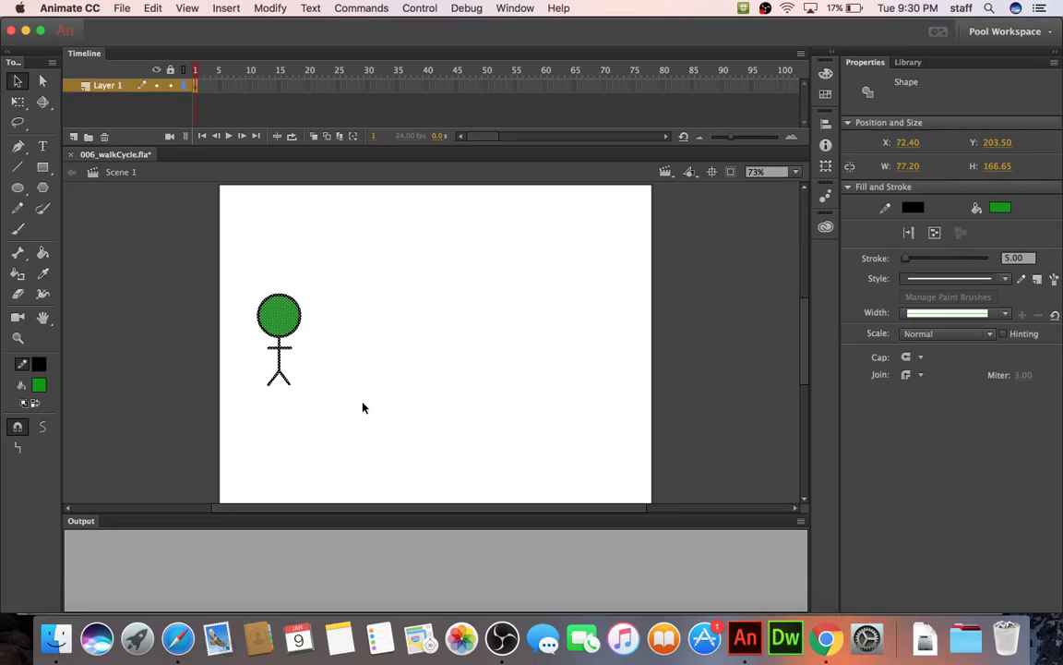
key("F8")
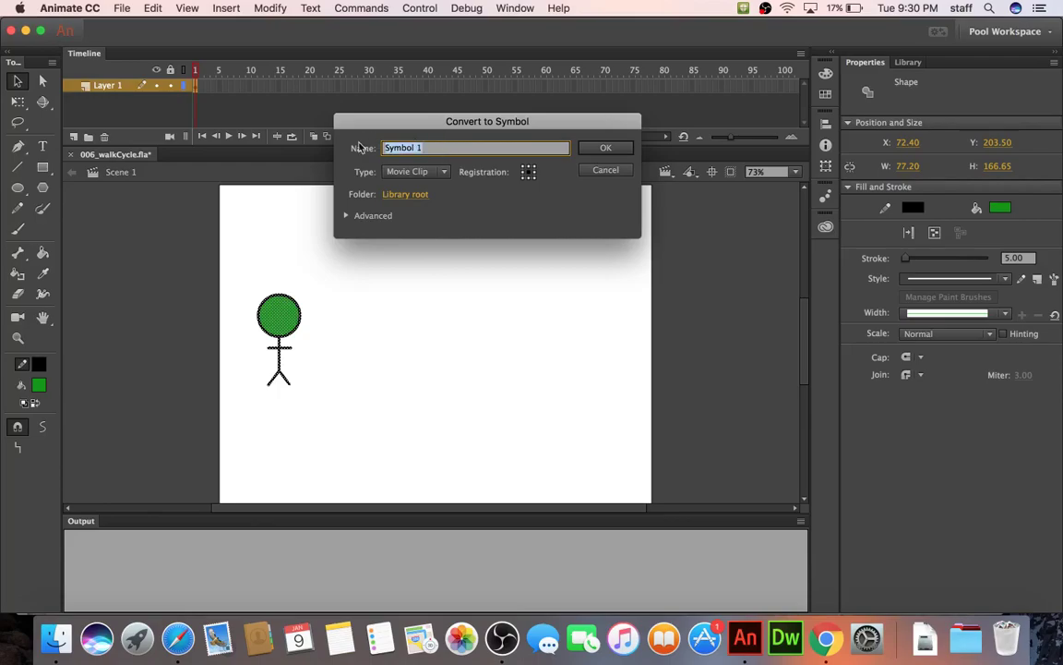
type("man")
key("Return")
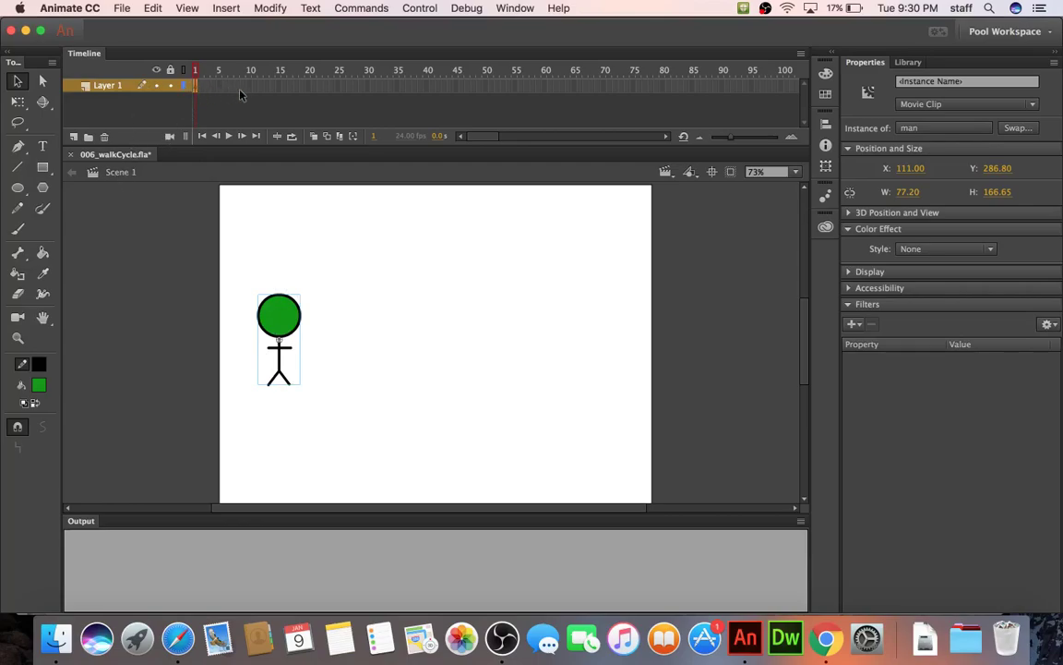
Open the man symbol to inspect its contents and return to Scene 1.
double_click(274, 319)
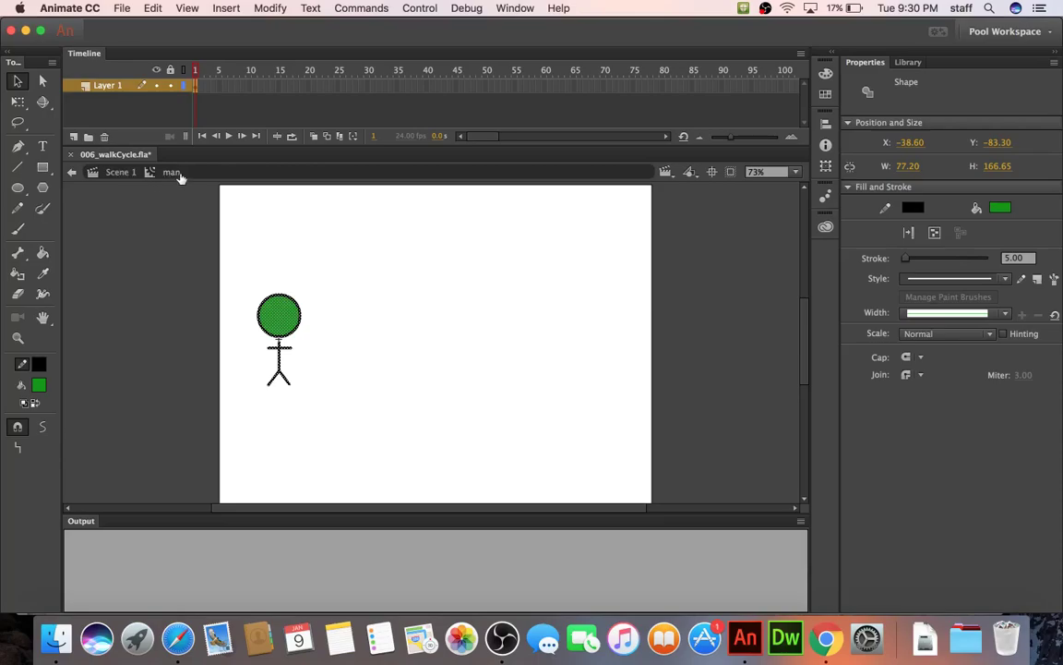
left_click(115, 174)
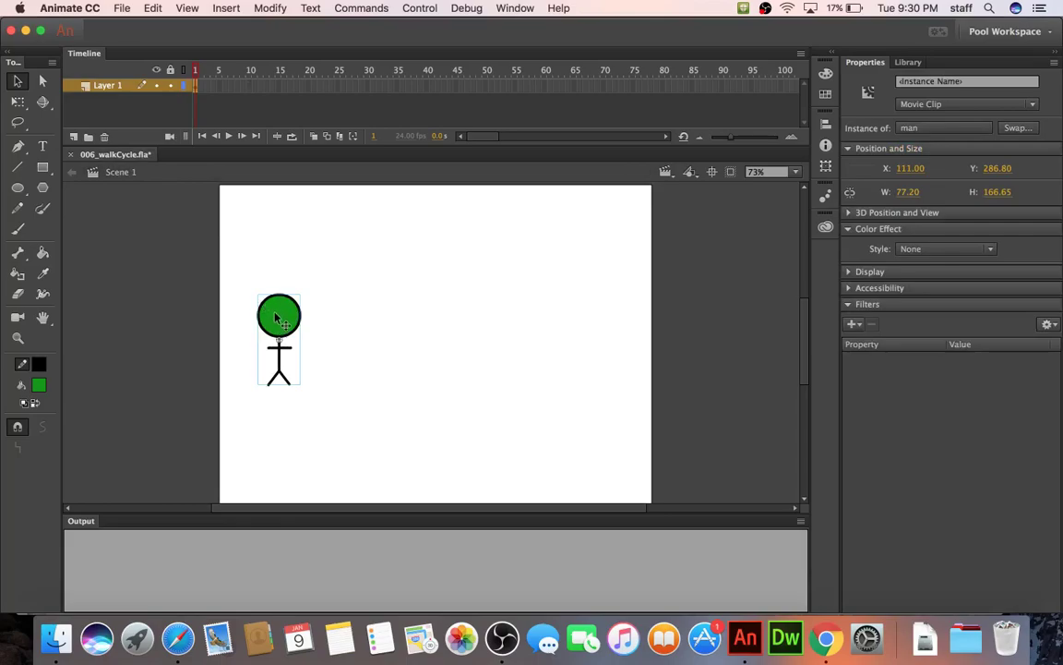
double_click(275, 318)
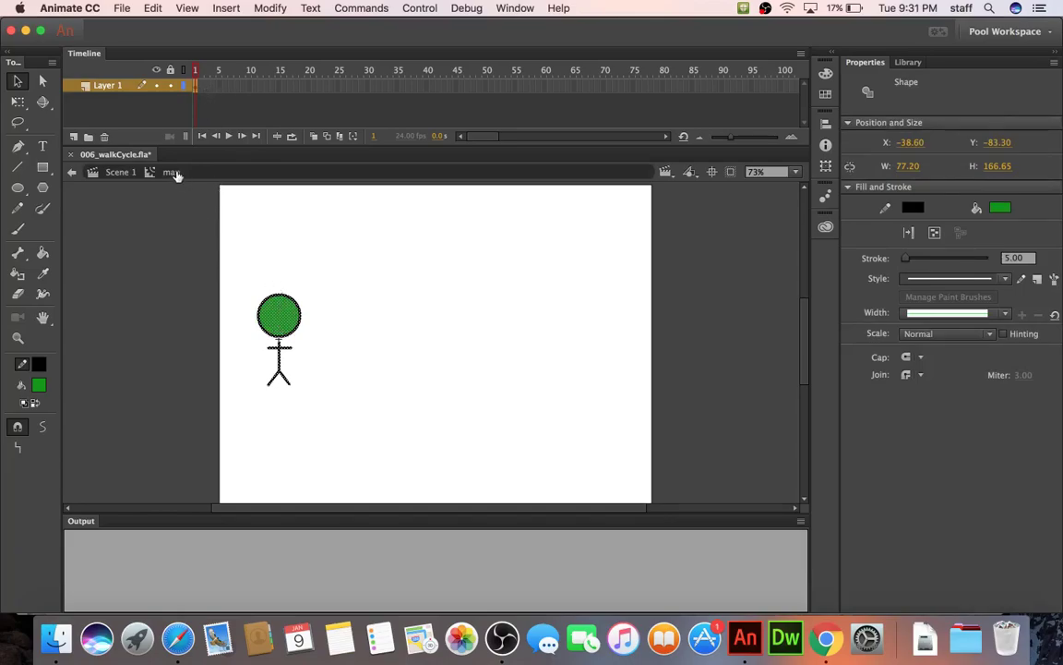
left_click_drag(237, 270, 316, 389)
left_click(106, 169)
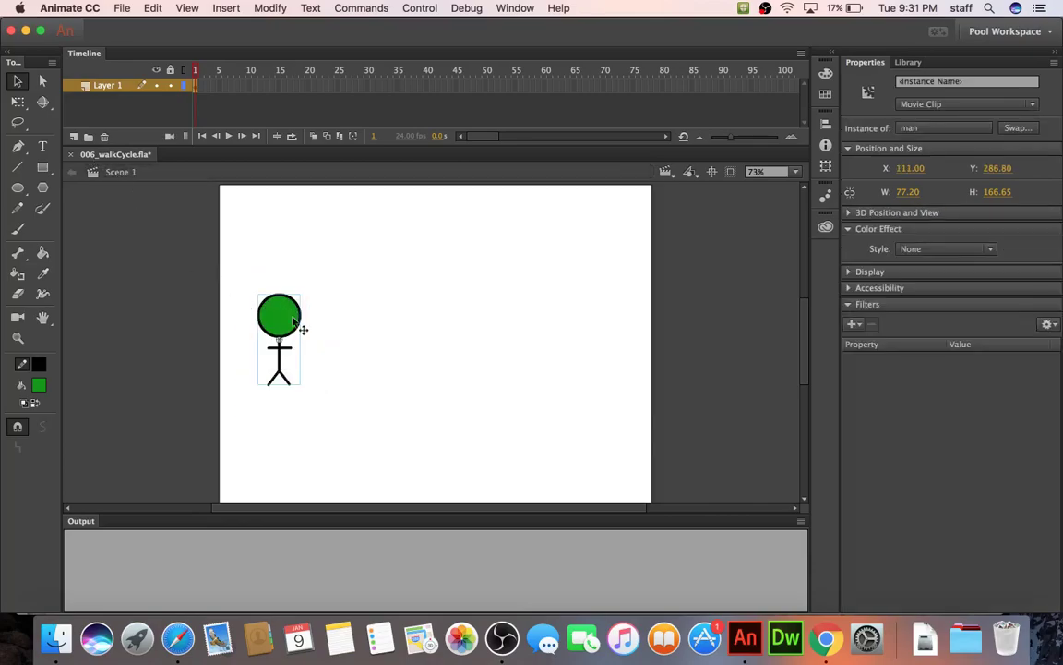
Try the Eraser tool beside the man instance in Scene 1 and return to the Selection tool.
left_click(18, 293)
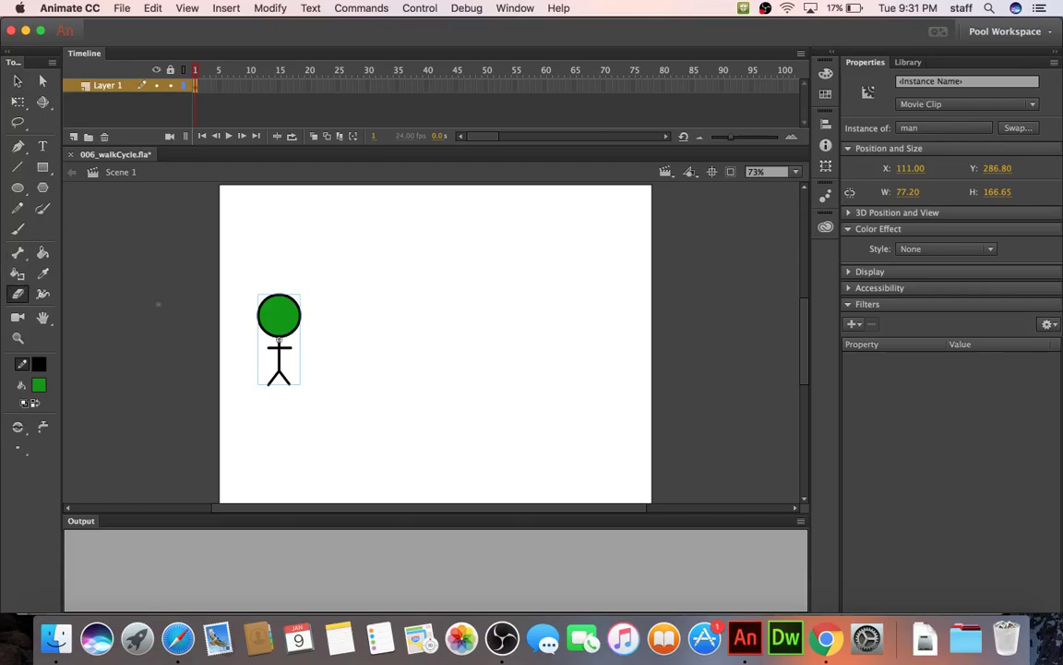
mouse_move(306, 298)
left_mouse_down()
mouse_move(304, 273)
mouse_move(277, 303)
mouse_move(237, 315)
mouse_move(368, 292)
left_mouse_up()
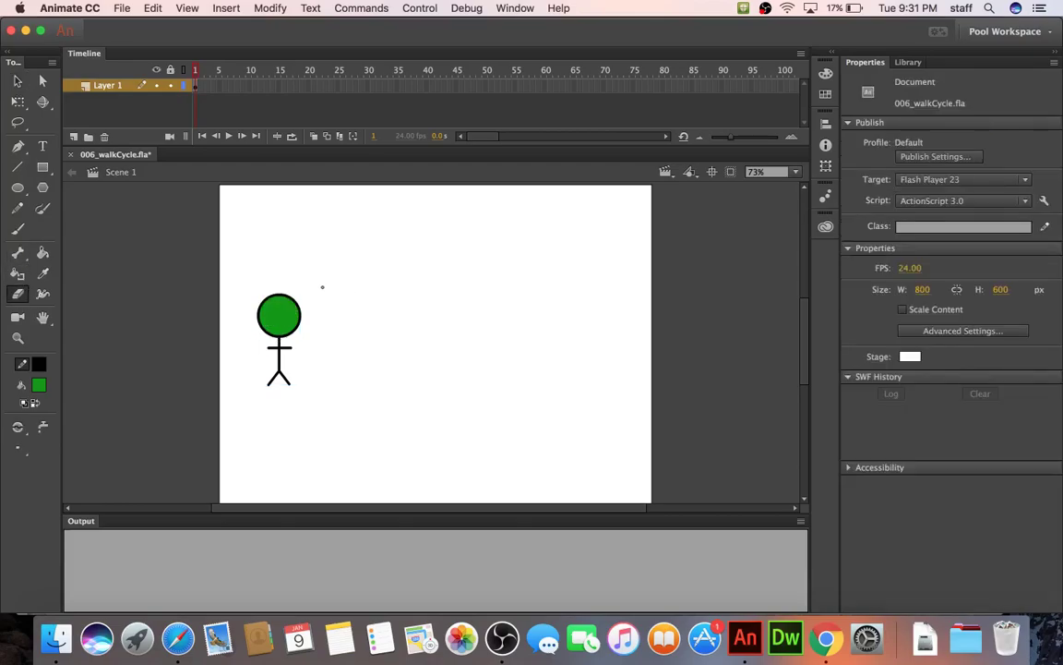
left_click(18, 82)
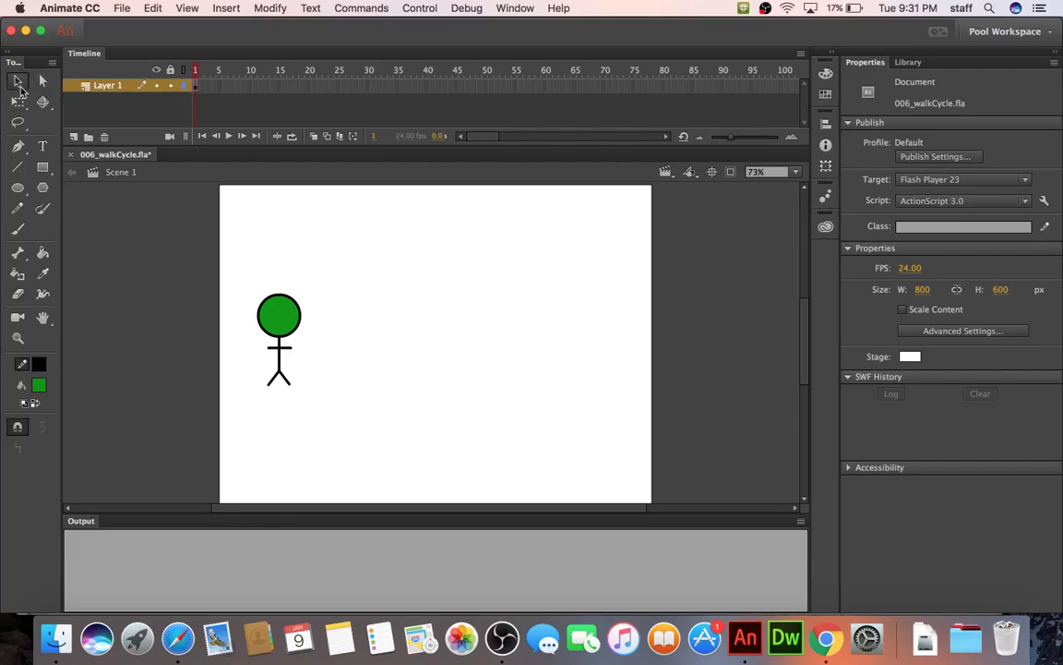
Choose an orange fill colour for the Paint Bucket to try on the man's head in Scene 1.
left_click(43, 252)
left_click(39, 386)
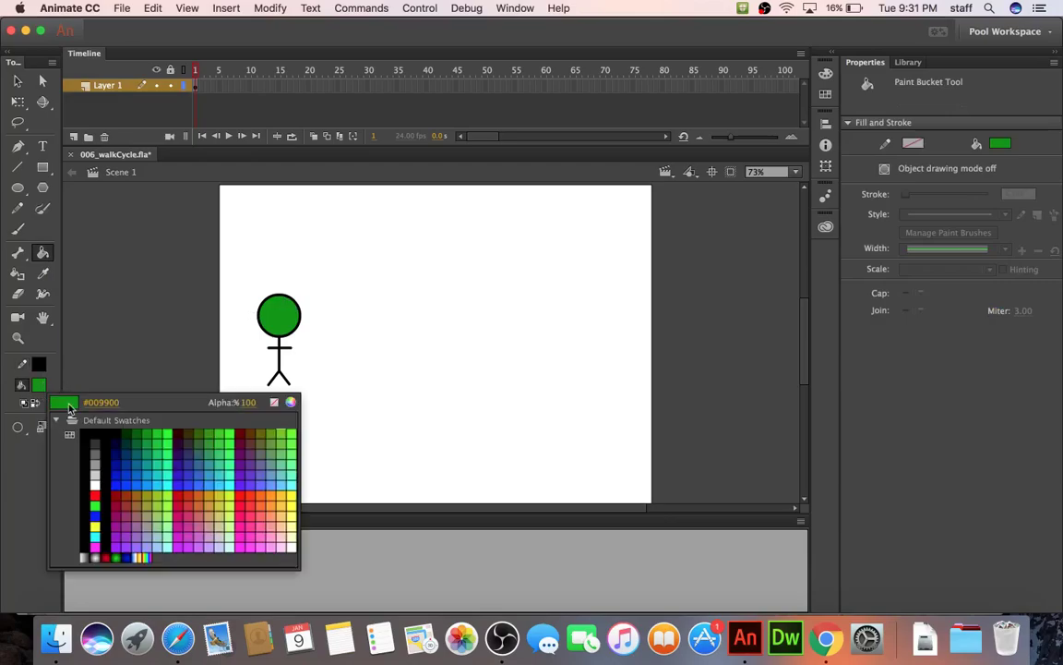
left_click(218, 489)
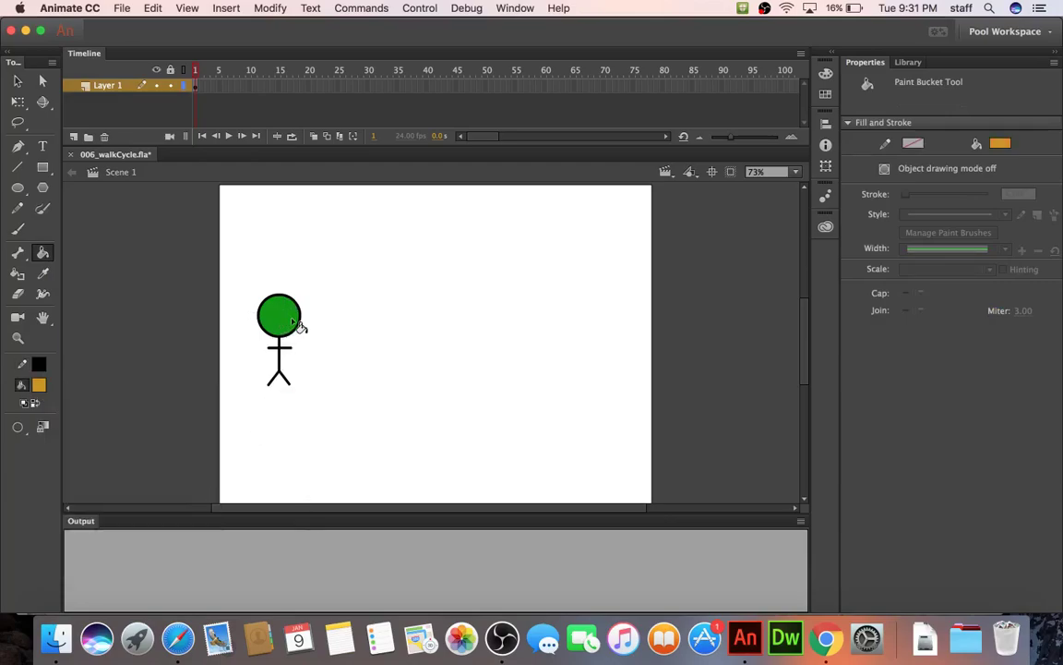
Open the man symbol for editing.
left_click(17, 80)
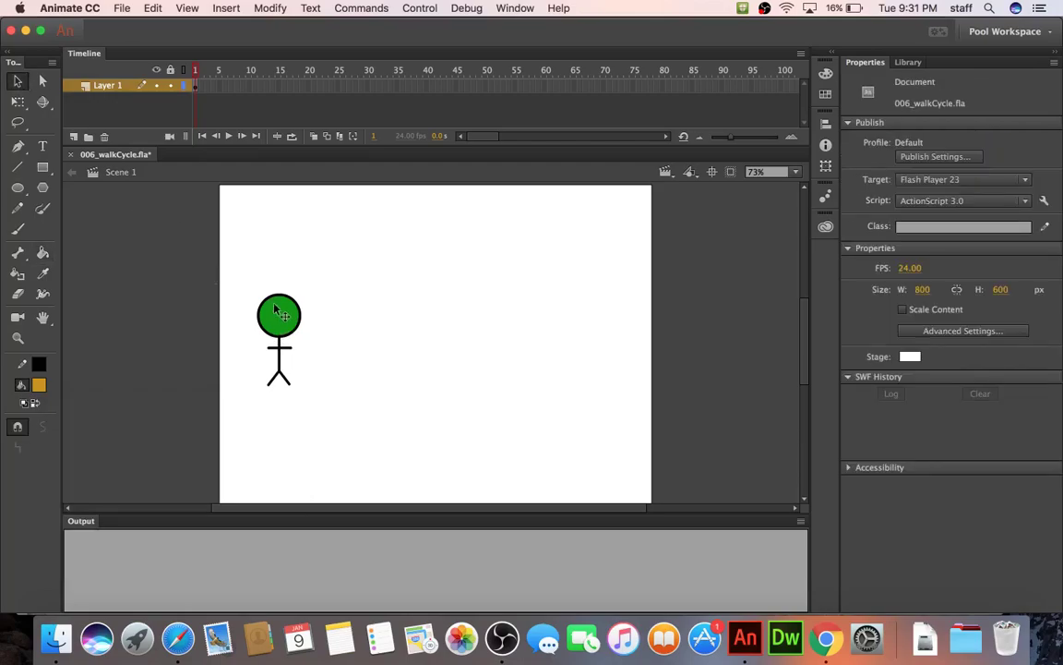
double_click(276, 316)
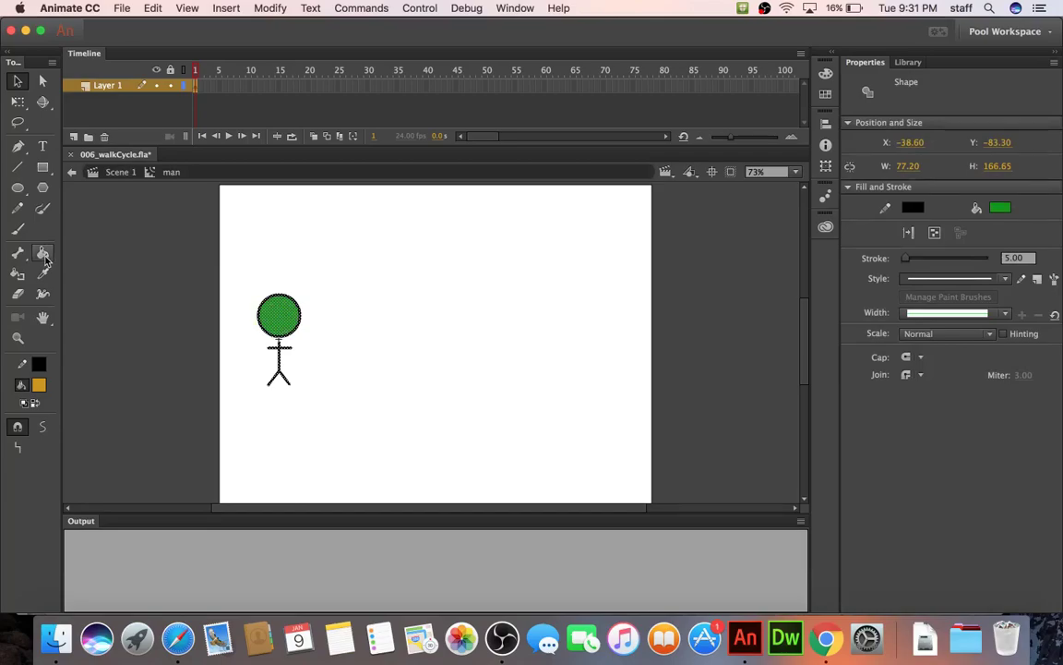
Try filling the head with orange inside the man symbol, undo the fill and deselect the figure.
left_click(45, 256)
left_click(279, 314)
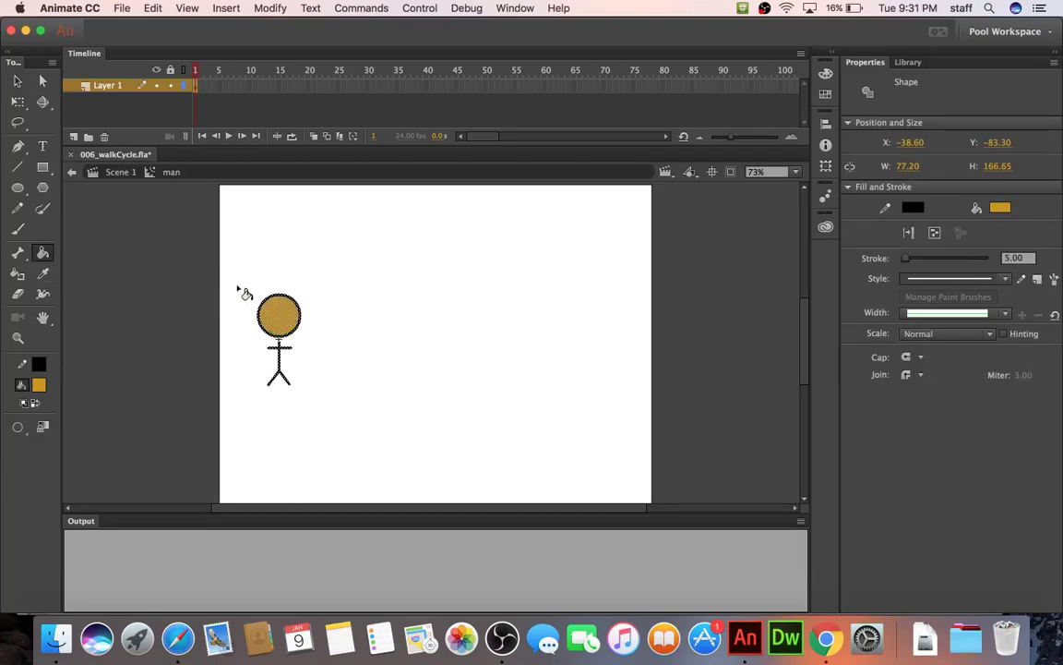
key("super+z")
key("v")
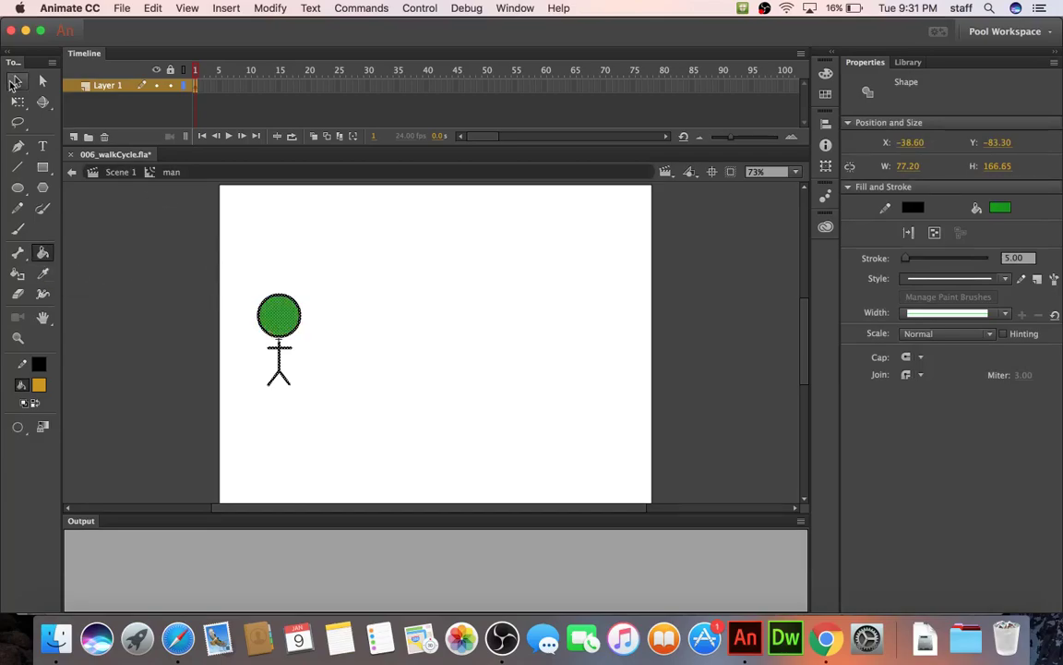
left_click(226, 265)
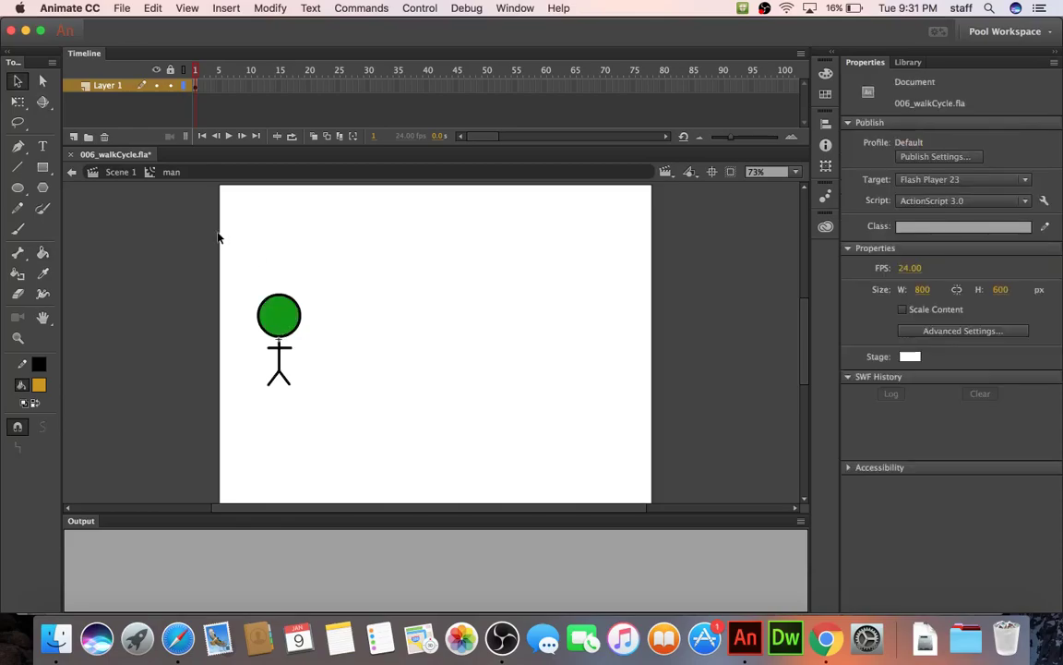
Turn on onion skinning and insert a keyframe at frame 2 of the man symbol's Layer 1.
left_click(195, 86)
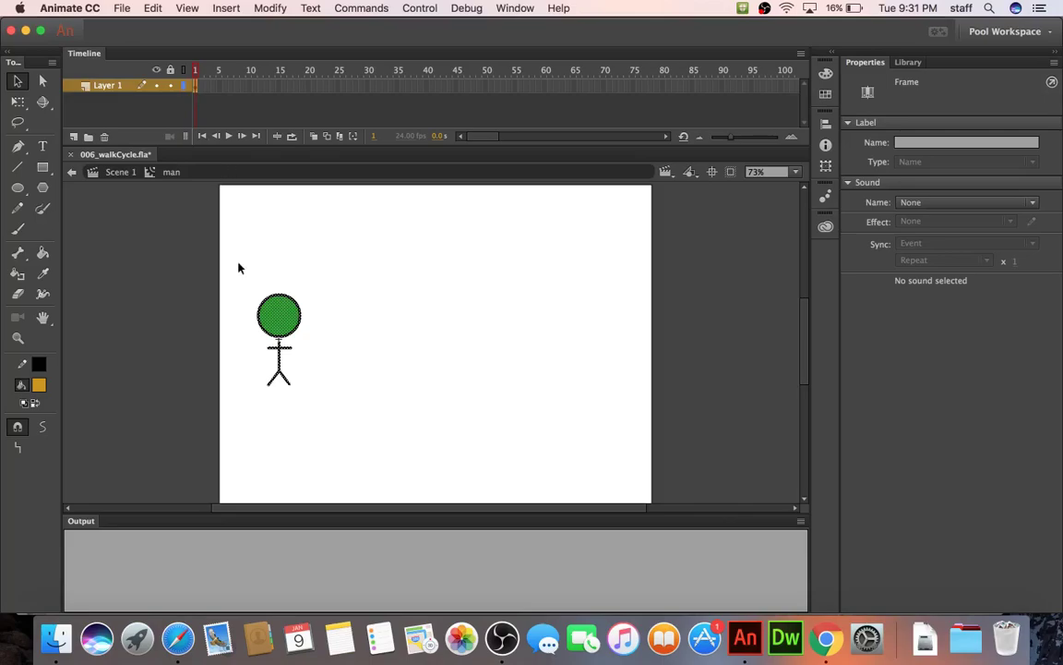
left_click(17, 338)
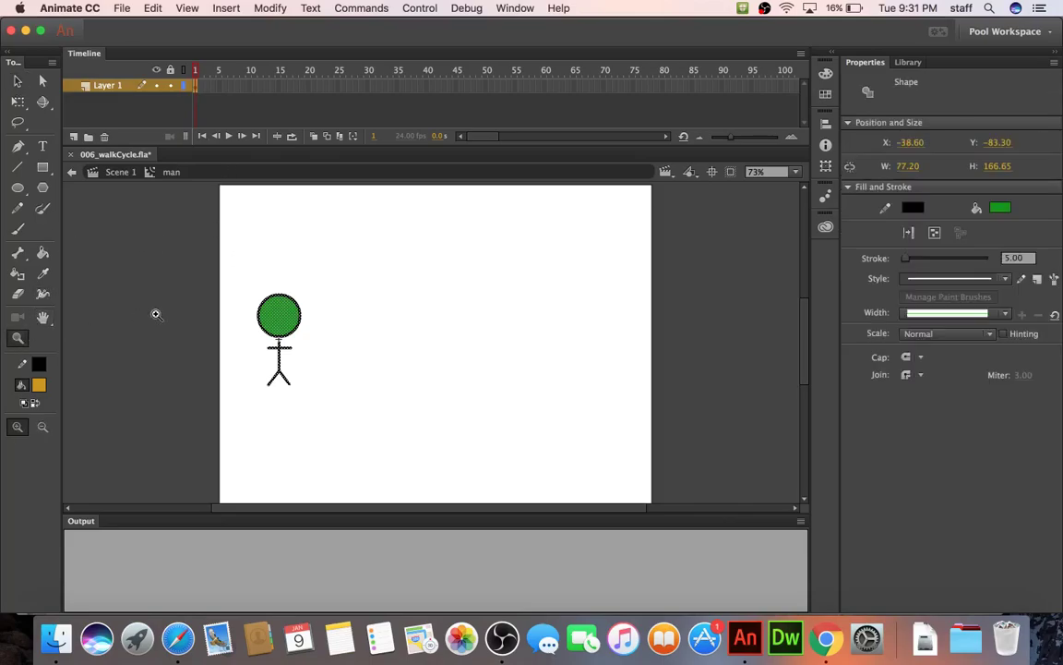
left_click_drag(249, 291, 316, 392)
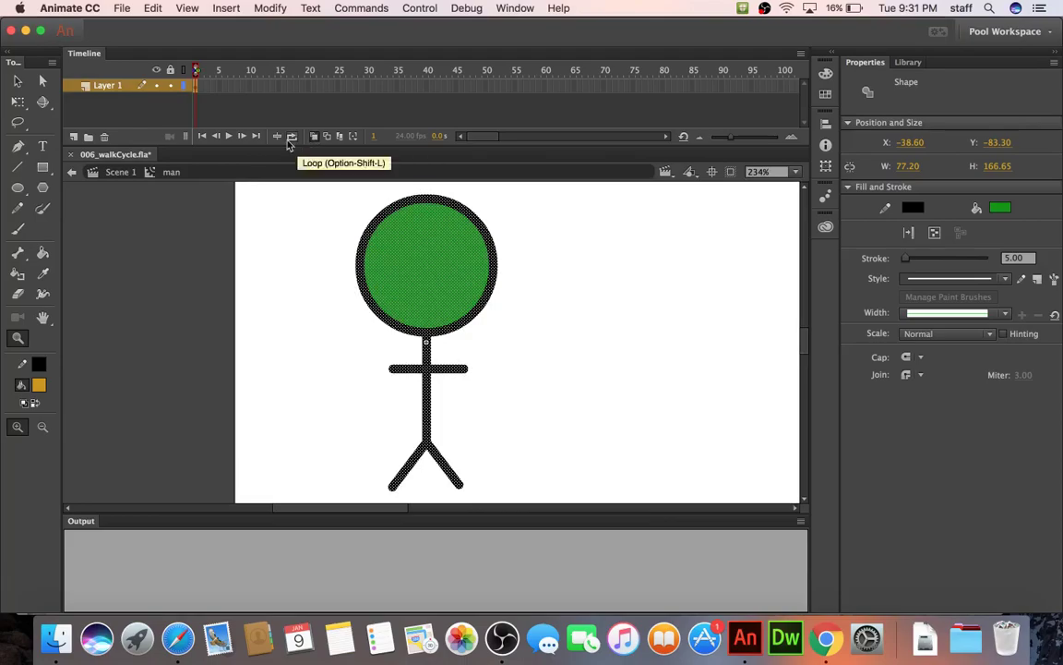
left_click(203, 89)
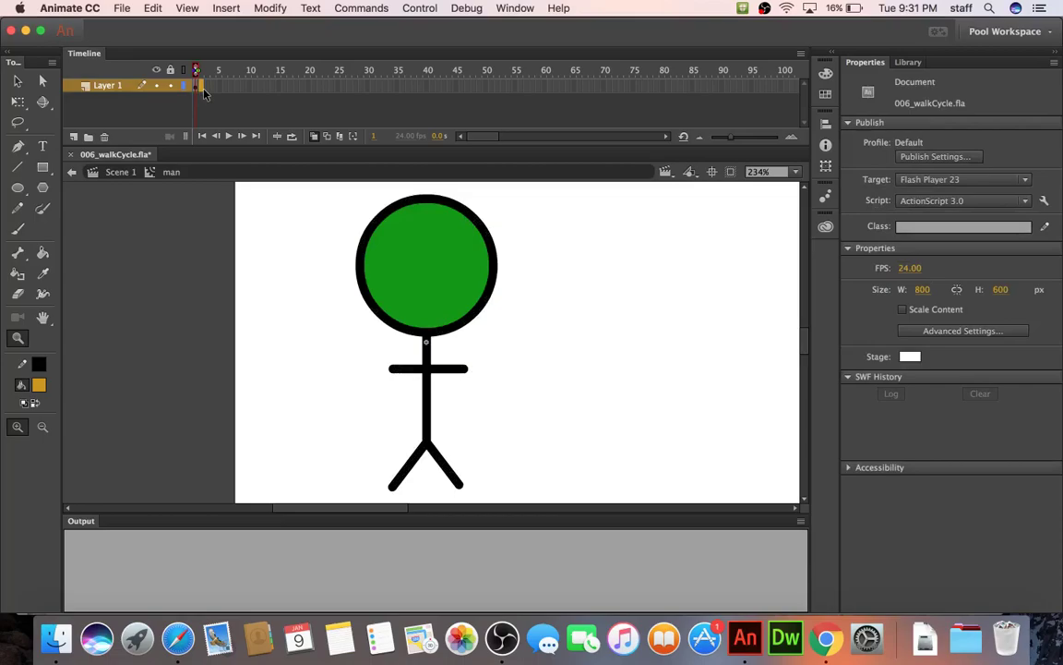
left_click(204, 89)
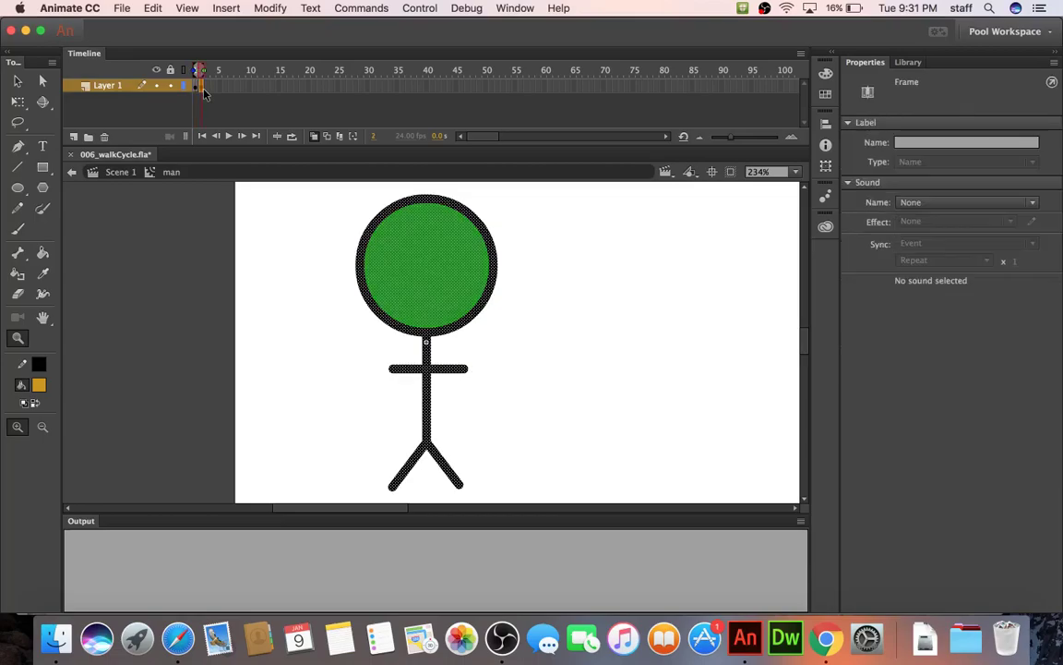
Move both feet slightly inward at frame 2 of the man symbol, raising the left foot a little.
left_click(16, 82)
left_click(375, 462)
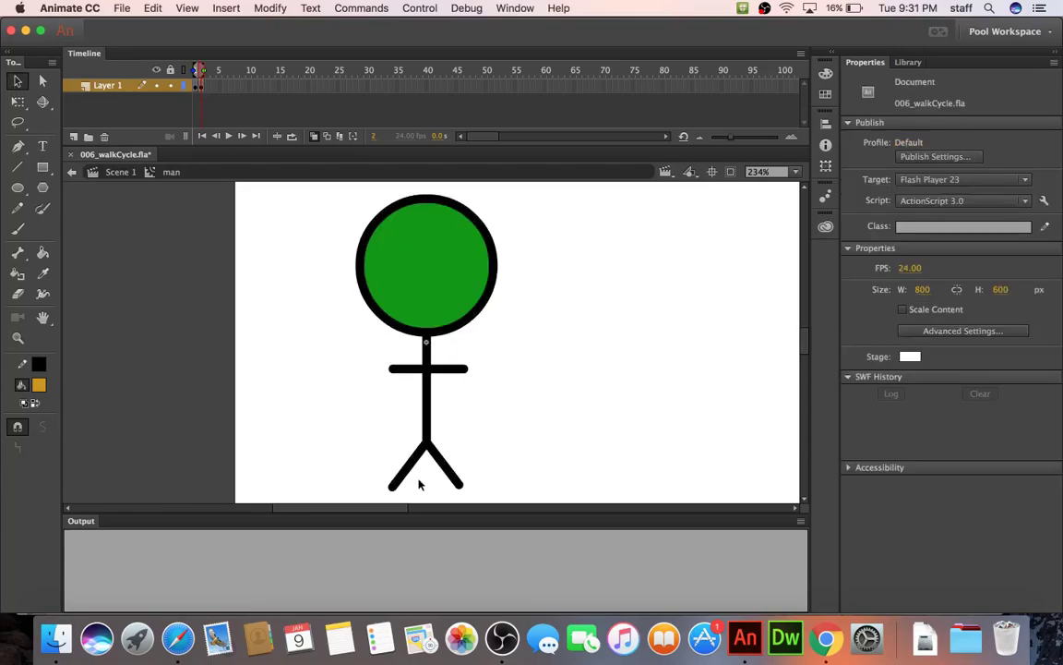
left_click(459, 487)
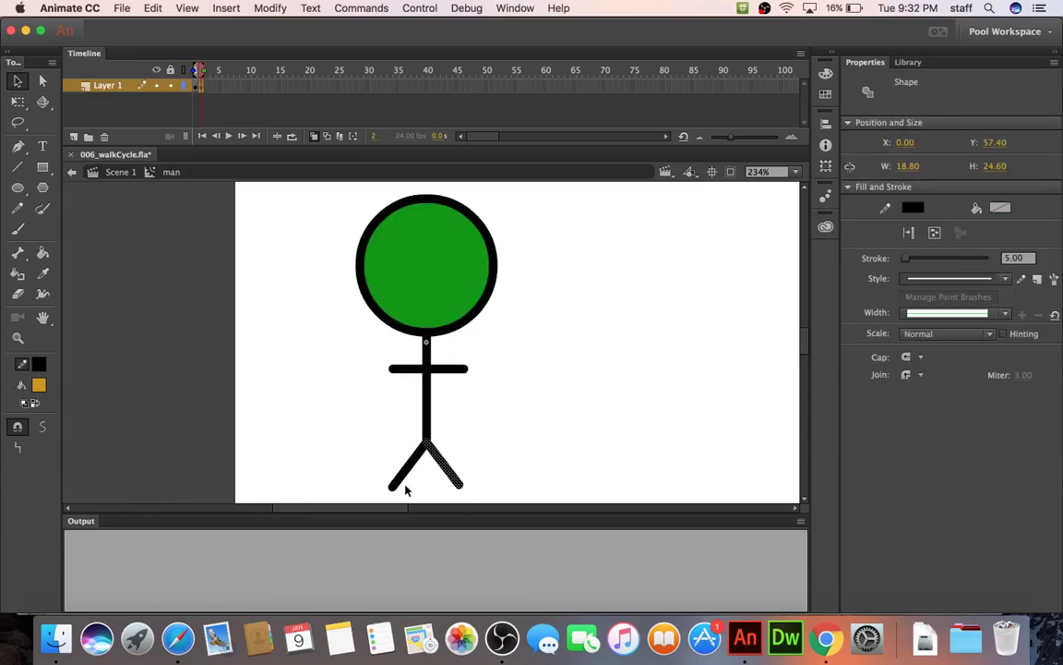
left_click_drag(391, 487, 398, 481)
left_click(466, 484)
left_click_drag(462, 485, 452, 485)
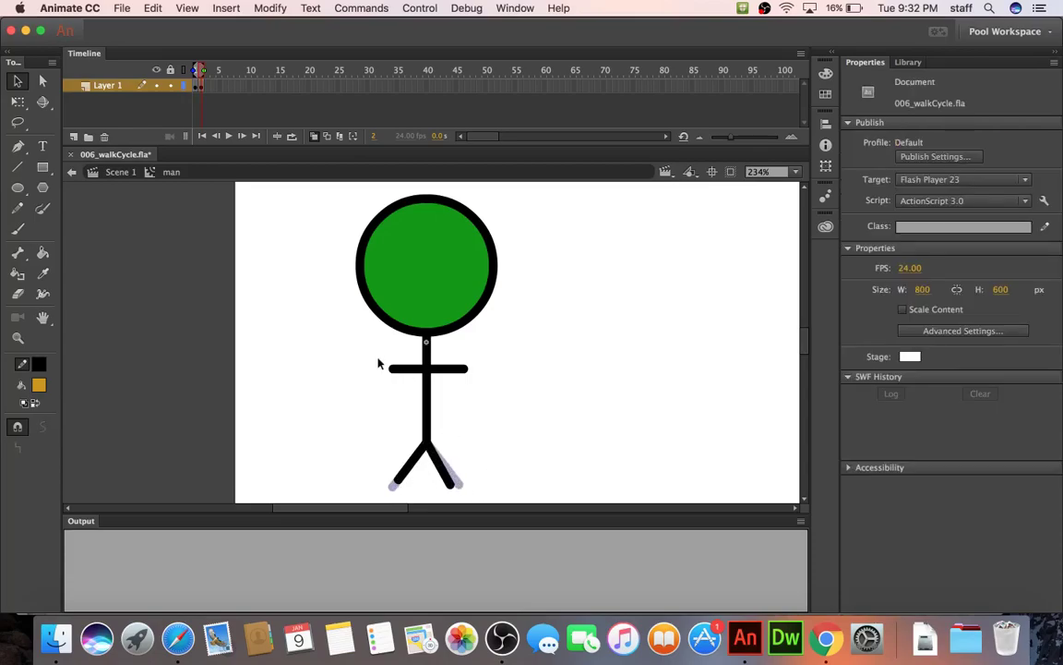
Insert a keyframe at frame 3 and move both feet another small step towards each other.
left_click(208, 88)
key("F6")
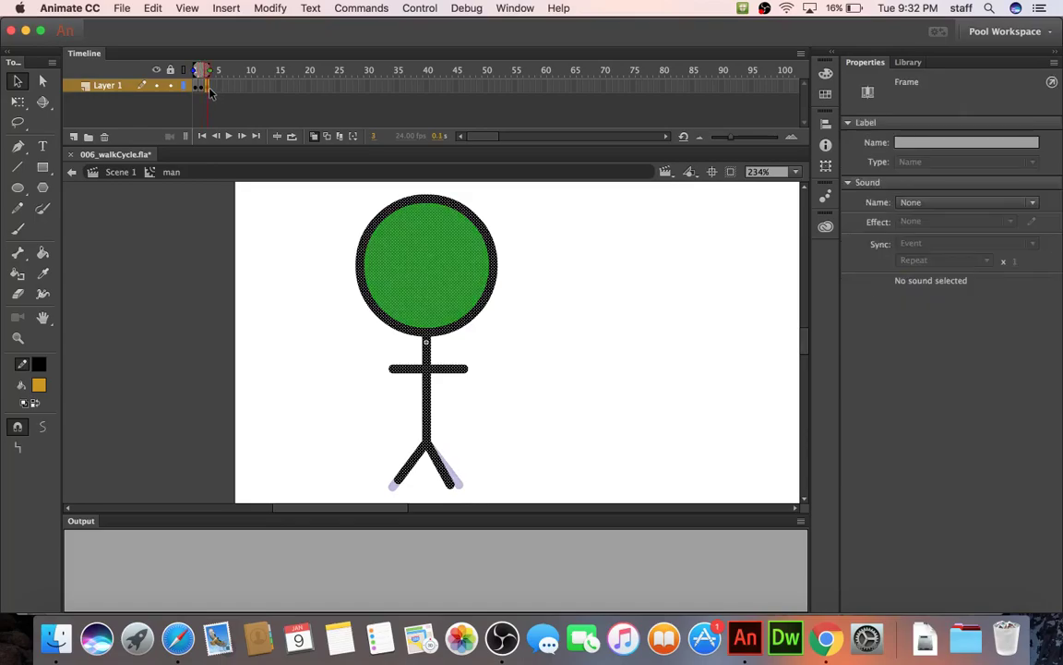
left_click(18, 337)
left_click_drag(363, 388, 494, 511)
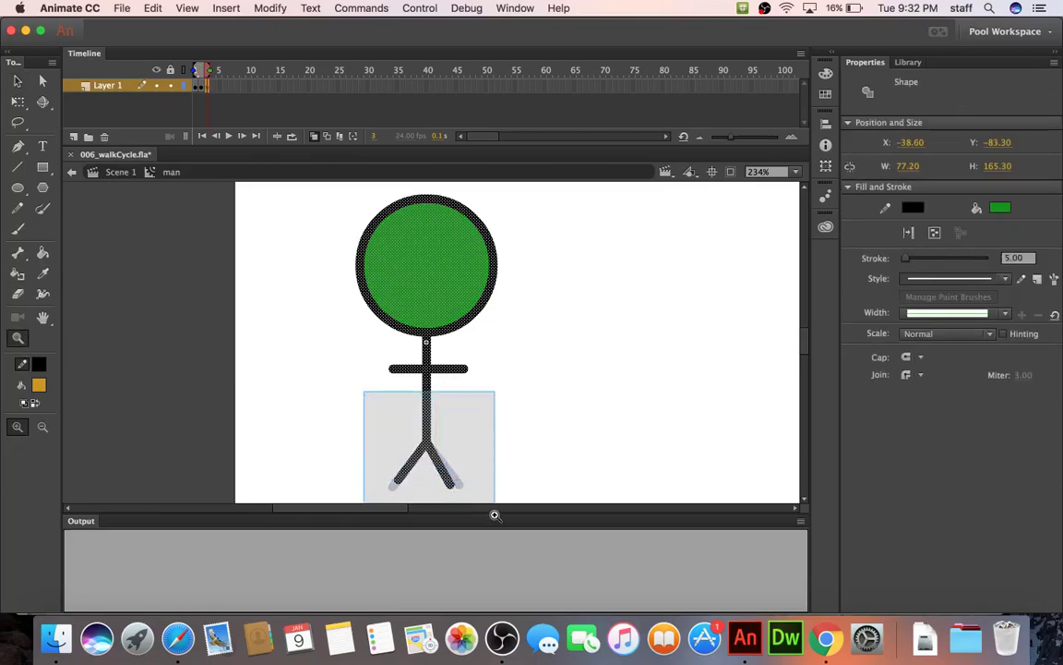
left_click(17, 83)
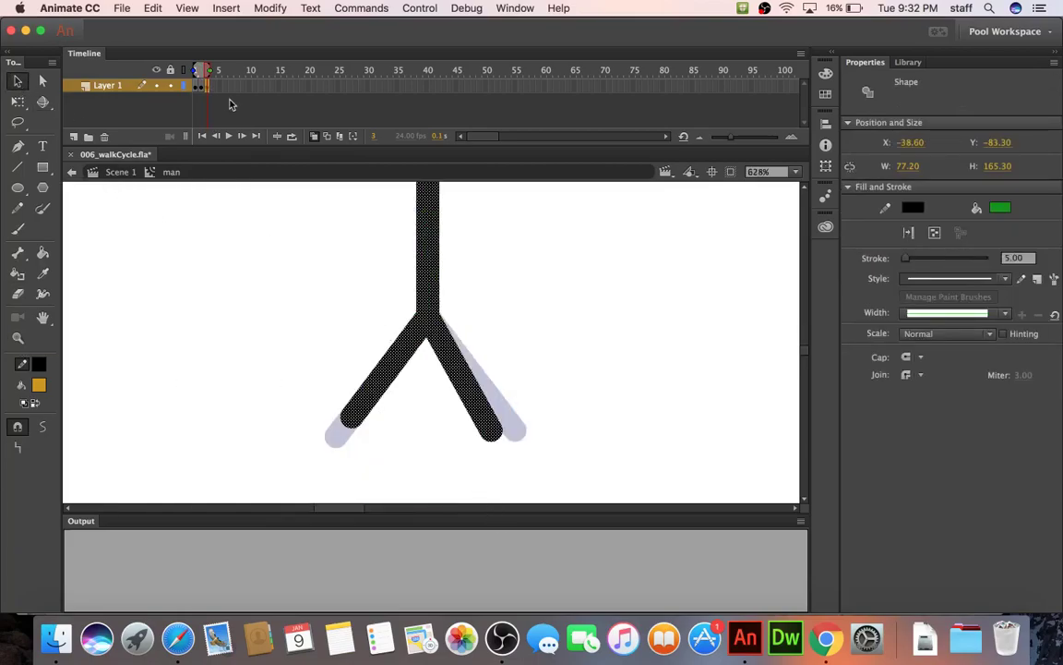
left_click(319, 291)
left_click_drag(481, 444, 471, 445)
left_click_drag(353, 420, 375, 415)
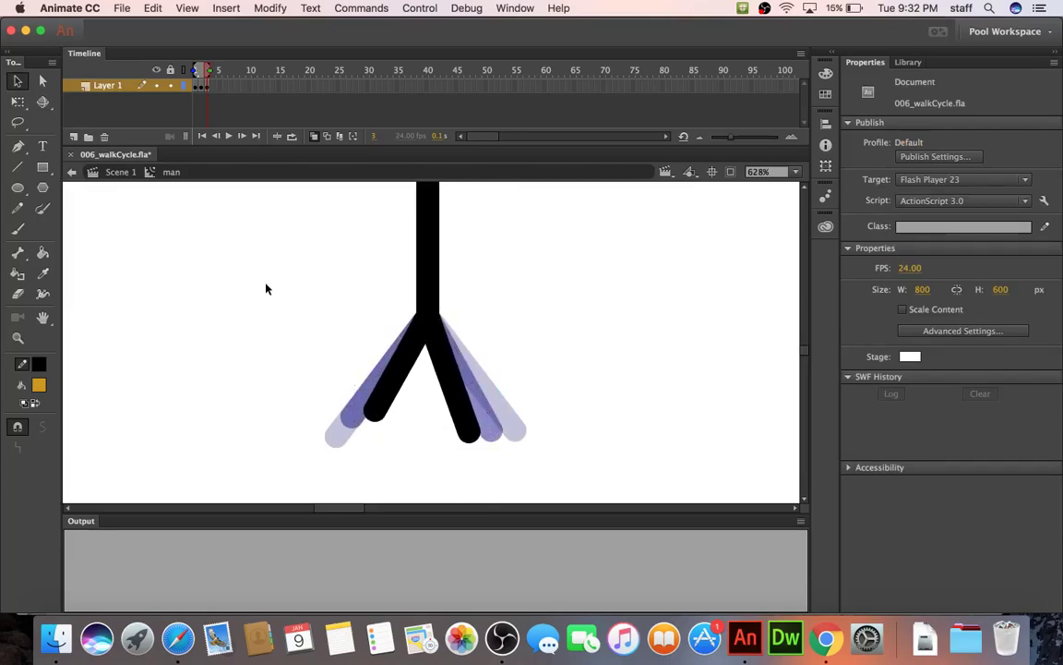
Insert a keyframe at frame 4 and bring both feet still closer together under the body.
left_click(213, 88)
key("F6")
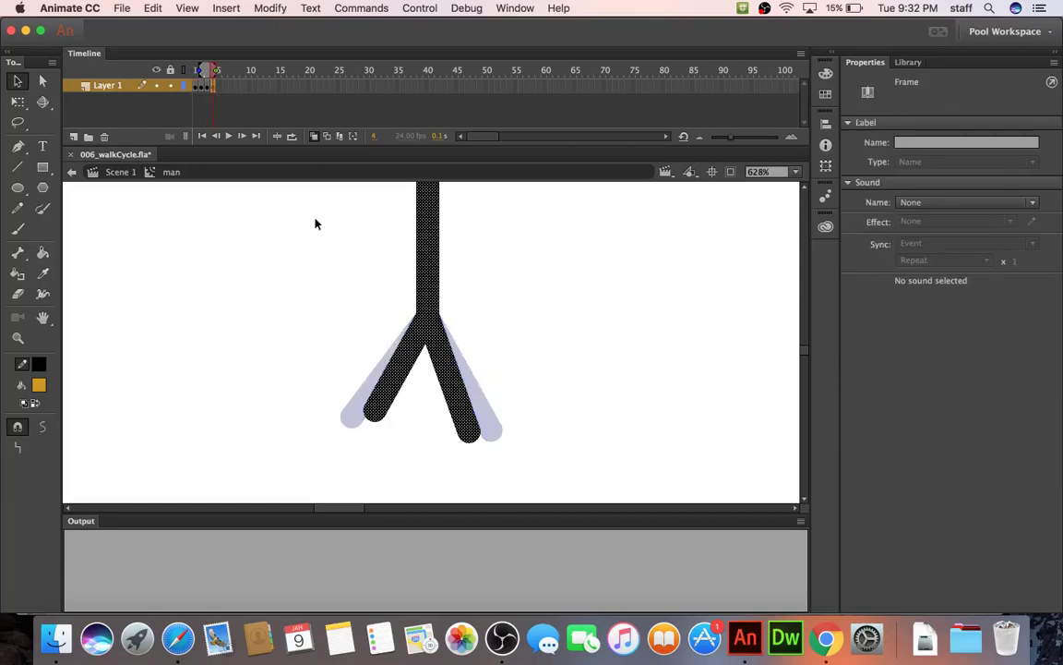
left_click(346, 301)
left_click_drag(466, 439, 449, 440)
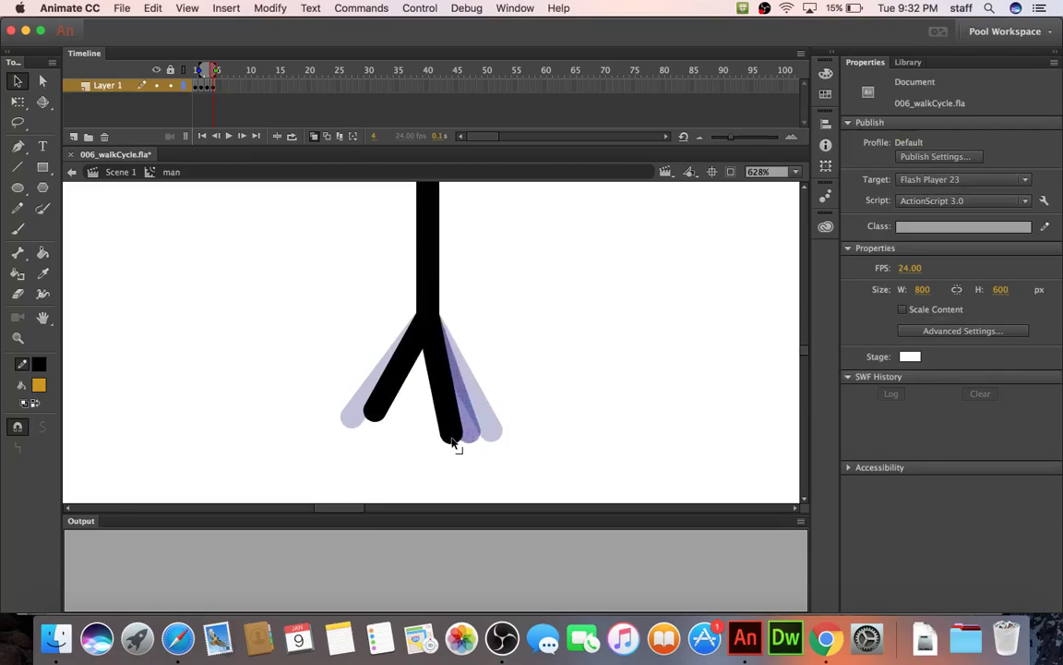
left_click_drag(373, 417, 397, 412)
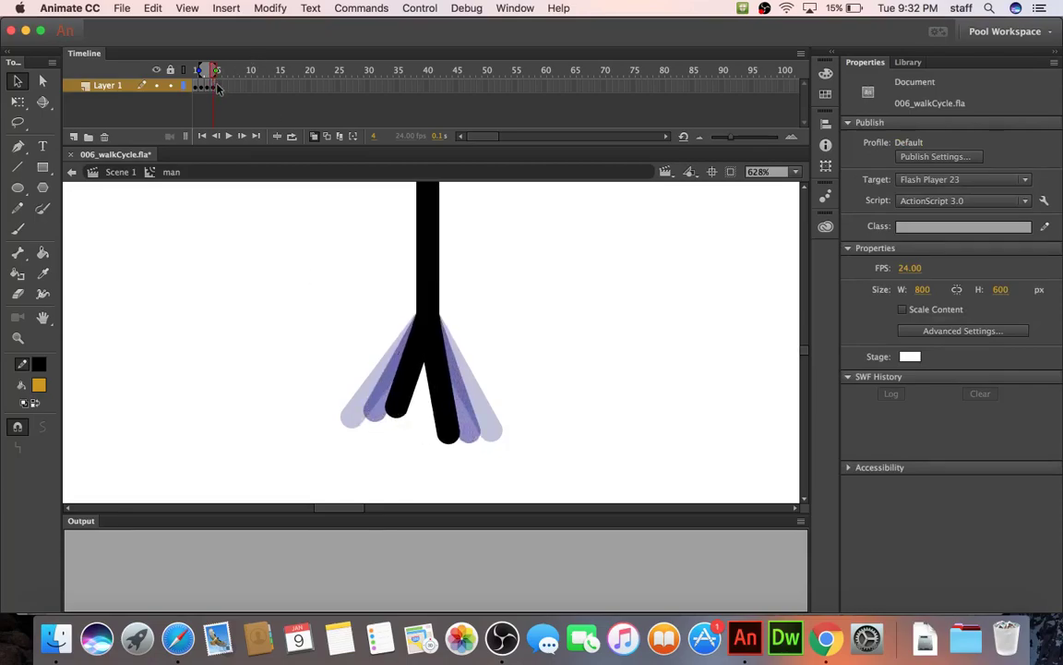
Insert a keyframe at frame 5, set the planted leg vertical and bring the raised leg almost against it.
key("F6")
left_click(312, 263)
left_click_drag(452, 441, 406, 411)
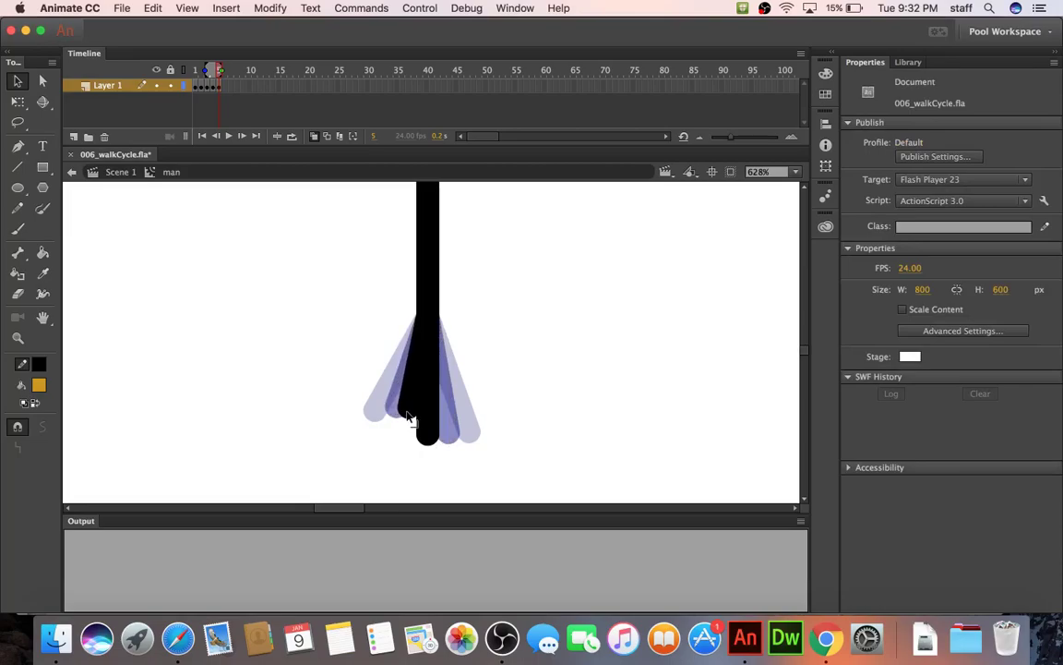
Insert a keyframe at frame 6 and cross the legs, with the raised foot right of the body and the planted foot left.
left_click(225, 89)
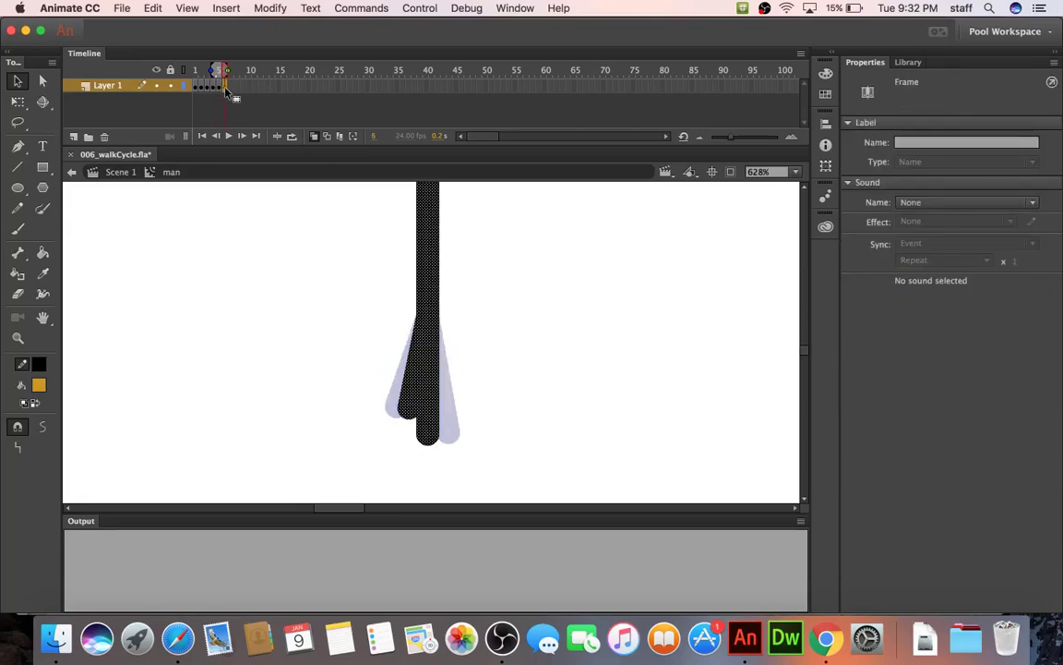
left_click(347, 377)
left_click_drag(409, 418, 416, 444)
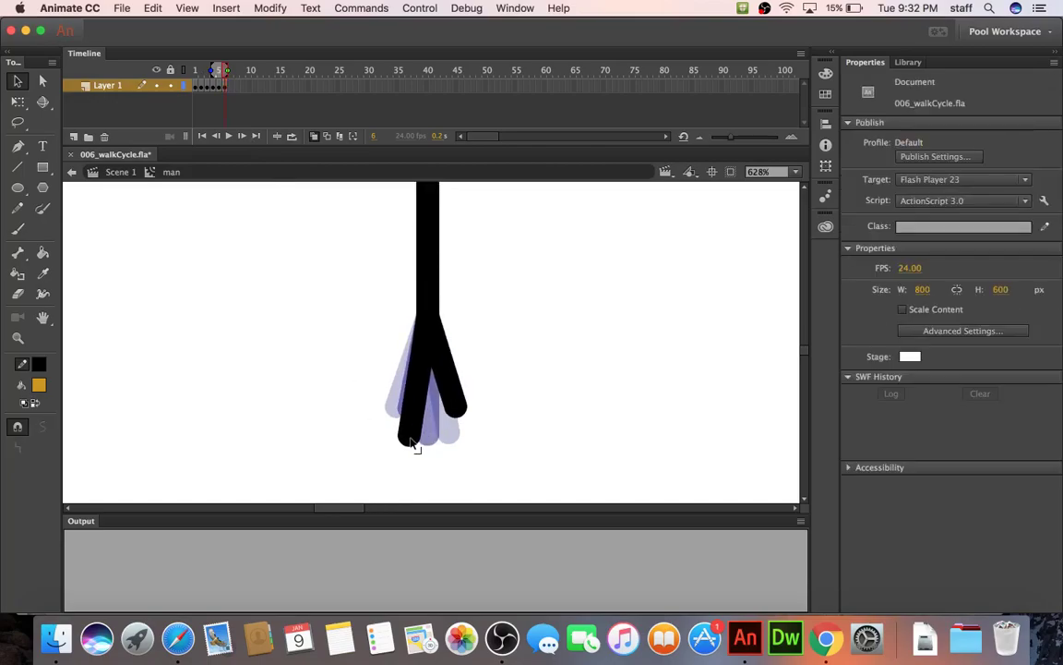
Insert a keyframe at frame 7 and spread both feet a little further outward.
left_click(230, 88)
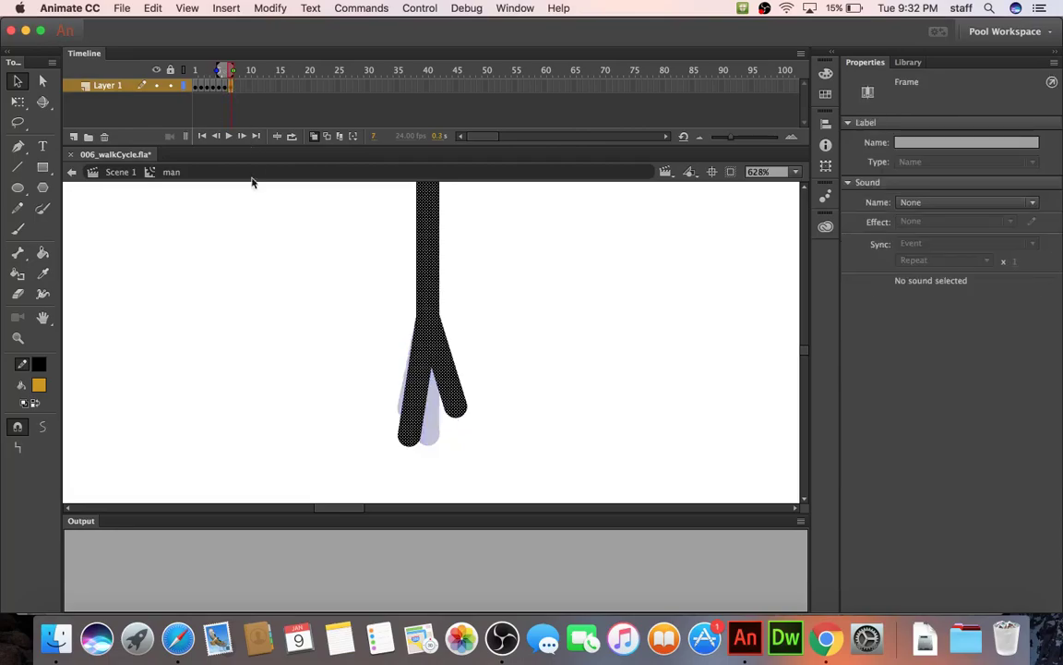
left_click(310, 318)
left_click_drag(408, 445, 385, 442)
left_click_drag(462, 414, 478, 416)
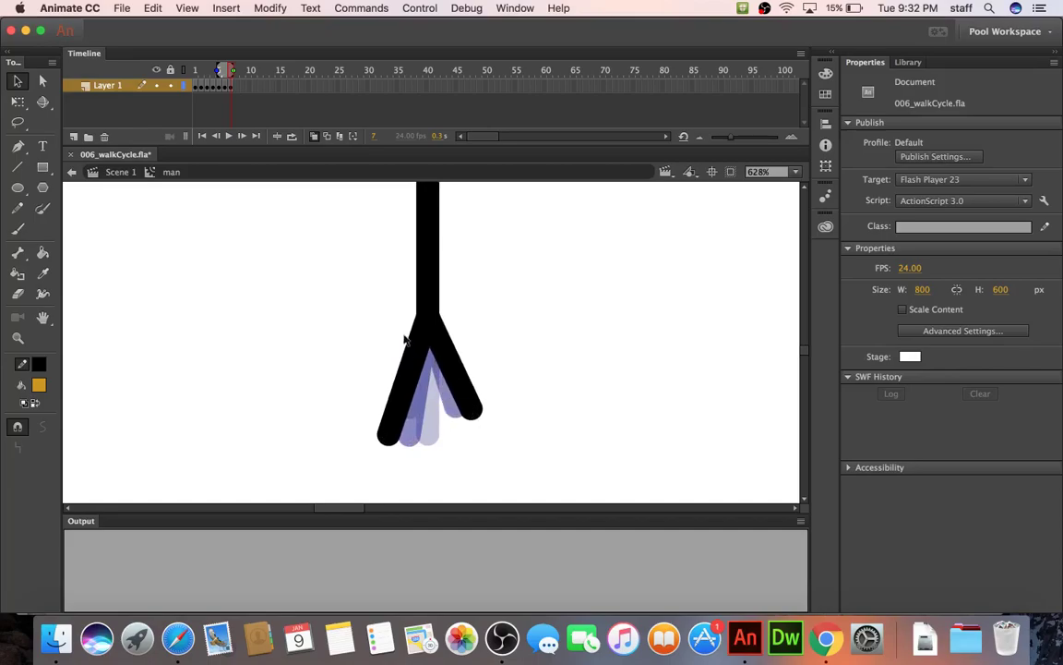
Insert a keyframe at frame 8, spread the legs wider and begin lowering the raised right foot.
left_click(237, 86)
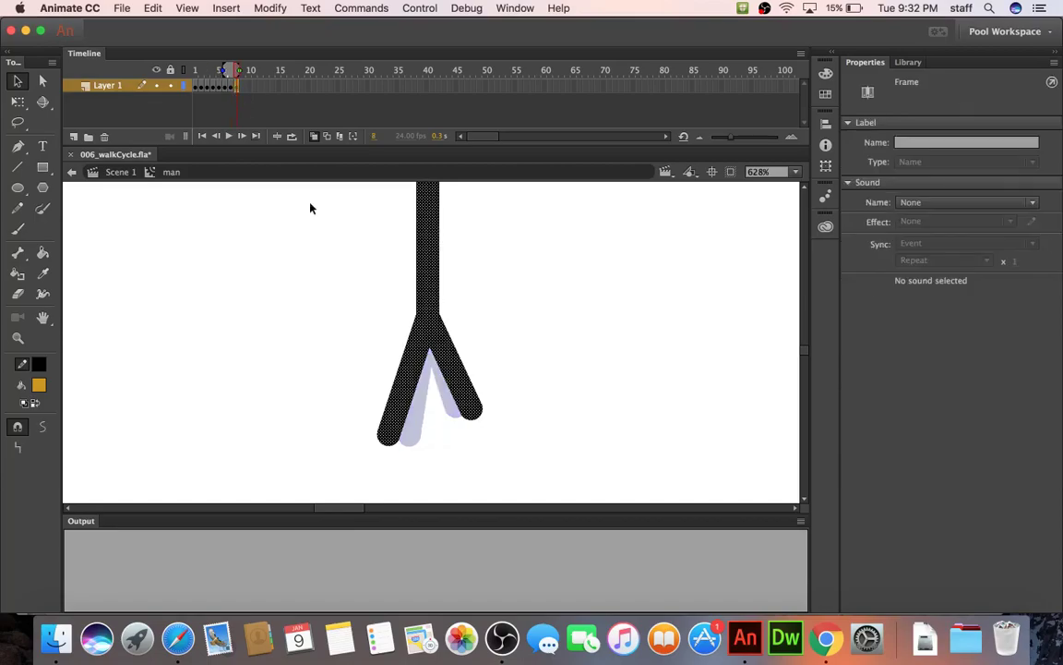
left_click(319, 454)
left_click_drag(386, 446, 373, 446)
left_click_drag(477, 422, 499, 432)
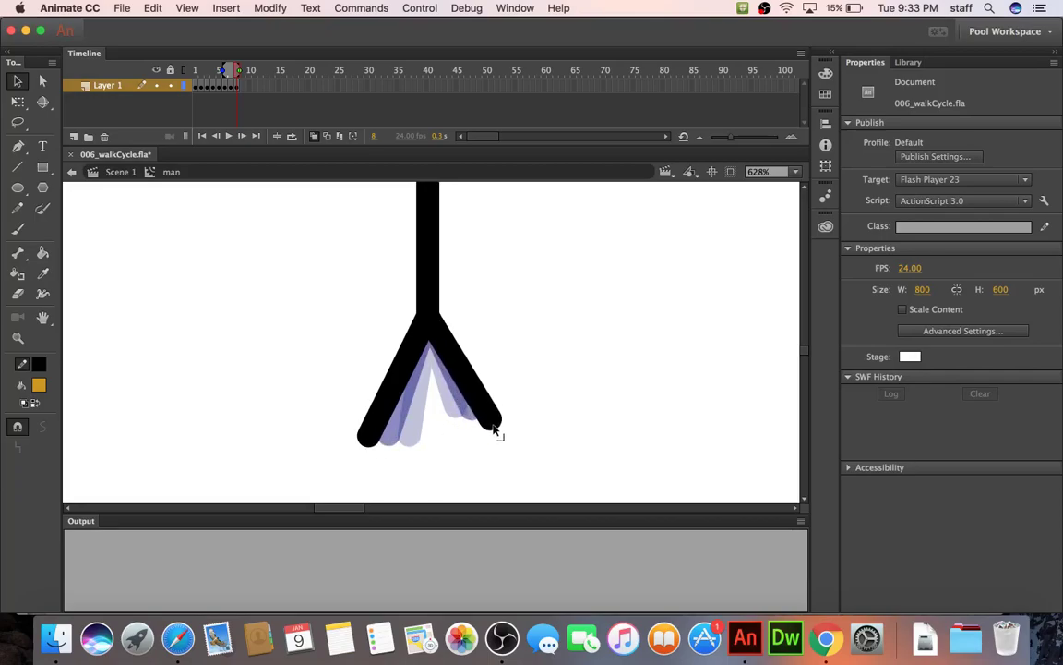
Insert a keyframe at frame 9 and move both feet outward and the right foot down, almost to the starting stance.
left_click(245, 89)
left_click(290, 402)
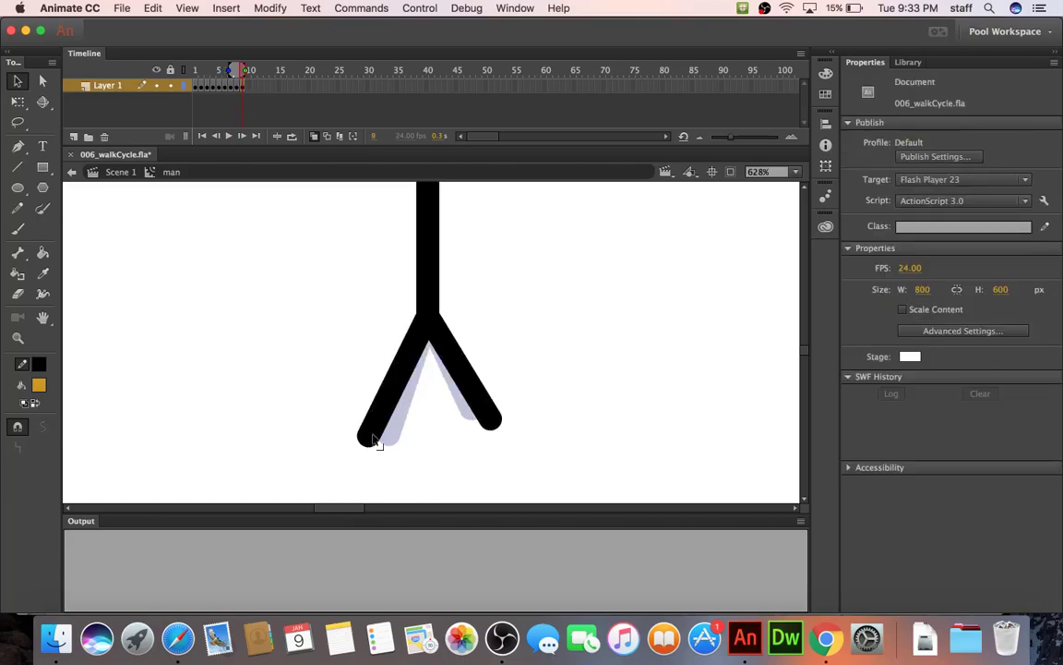
left_click_drag(365, 439, 346, 437)
left_click_drag(502, 428, 510, 443)
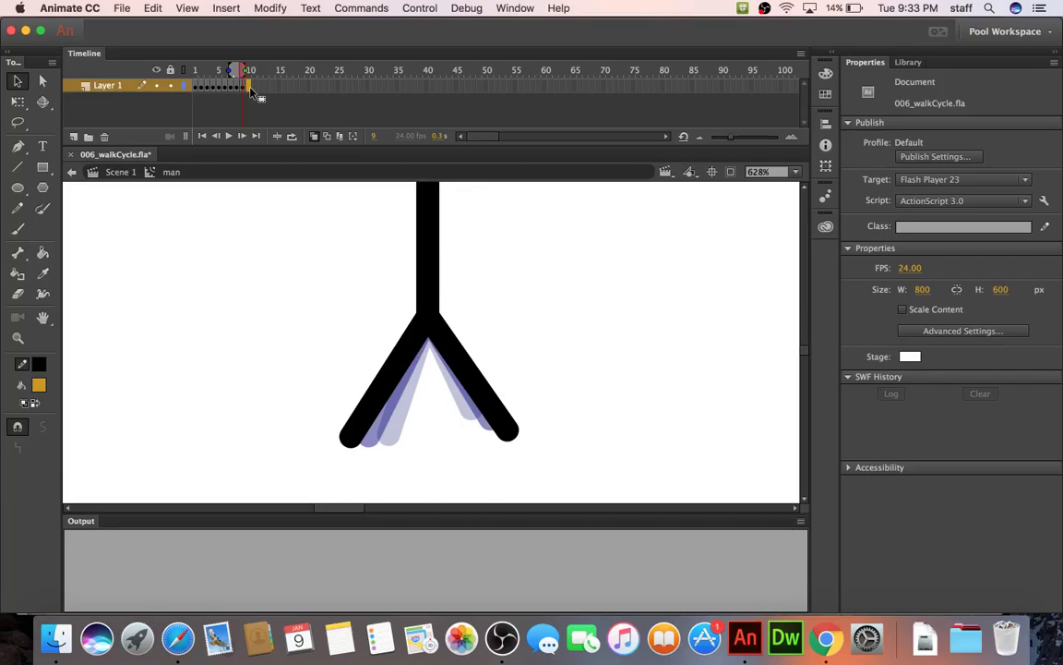
Test the movie to preview the man's walk cycle and close the preview.
key("Return")
key("super+Return")
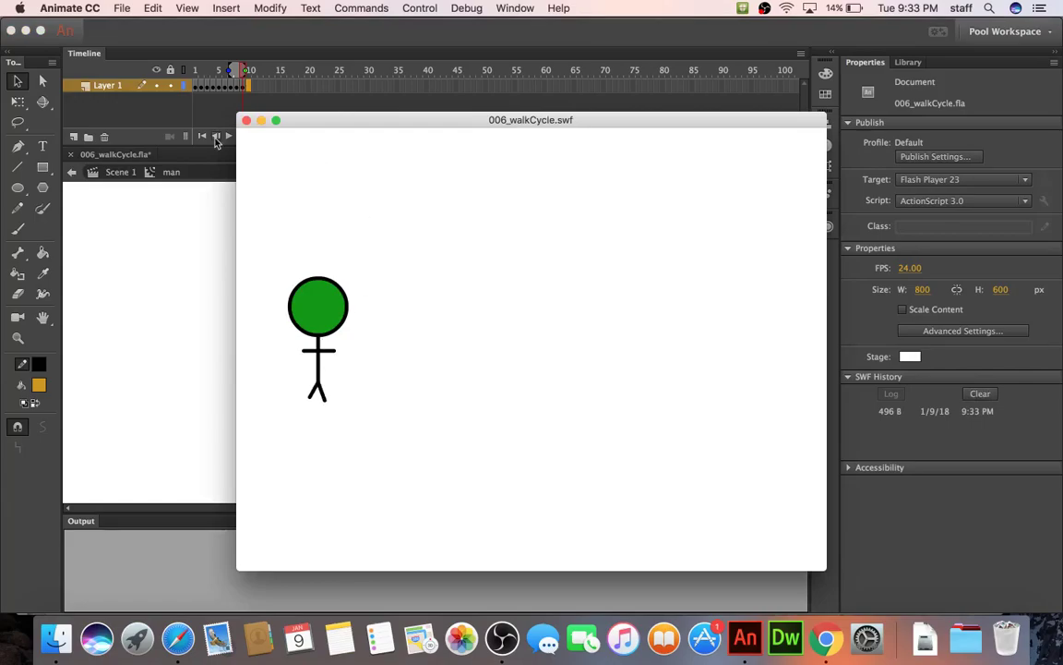
left_click(246, 121)
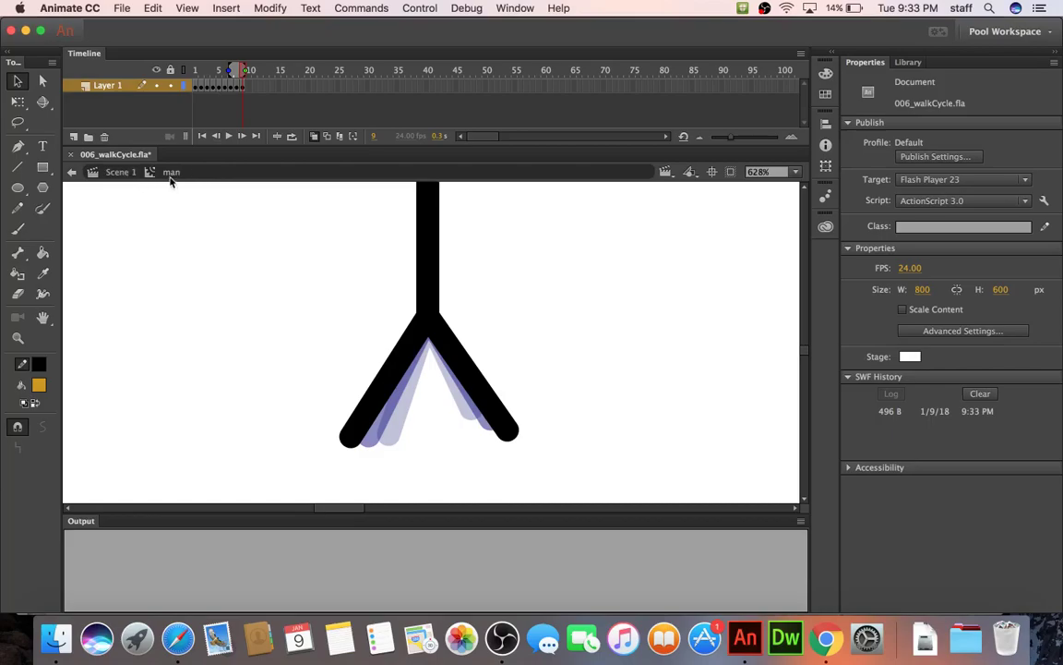
Return to Scene 1, insert a keyframe at frame 70 of Layer 1 and create a classic tween across the span.
left_click(120, 172)
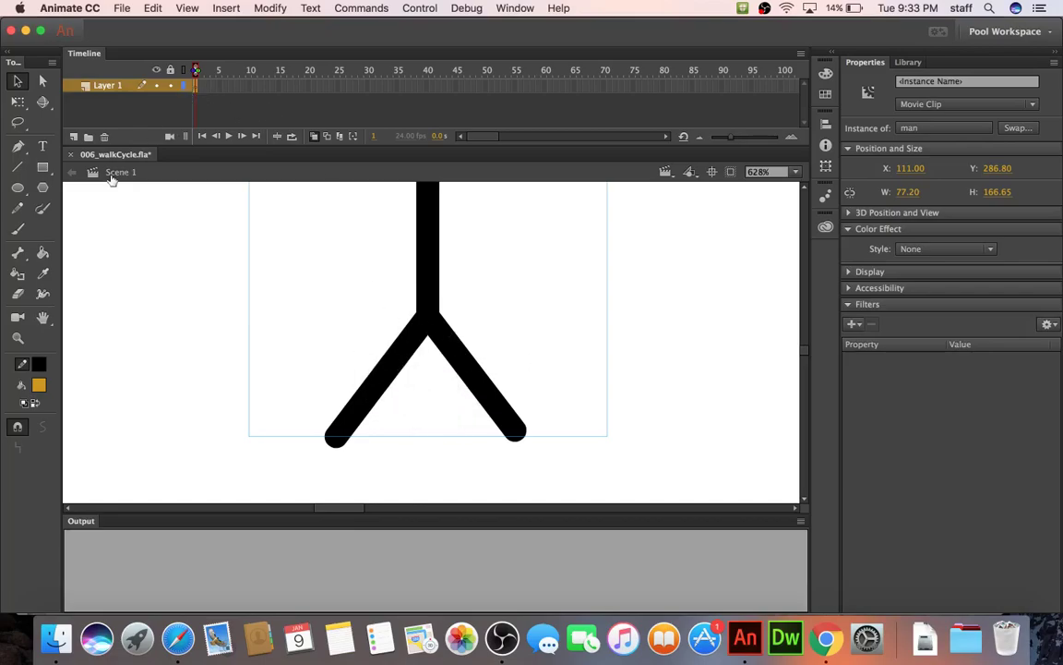
left_click(196, 87)
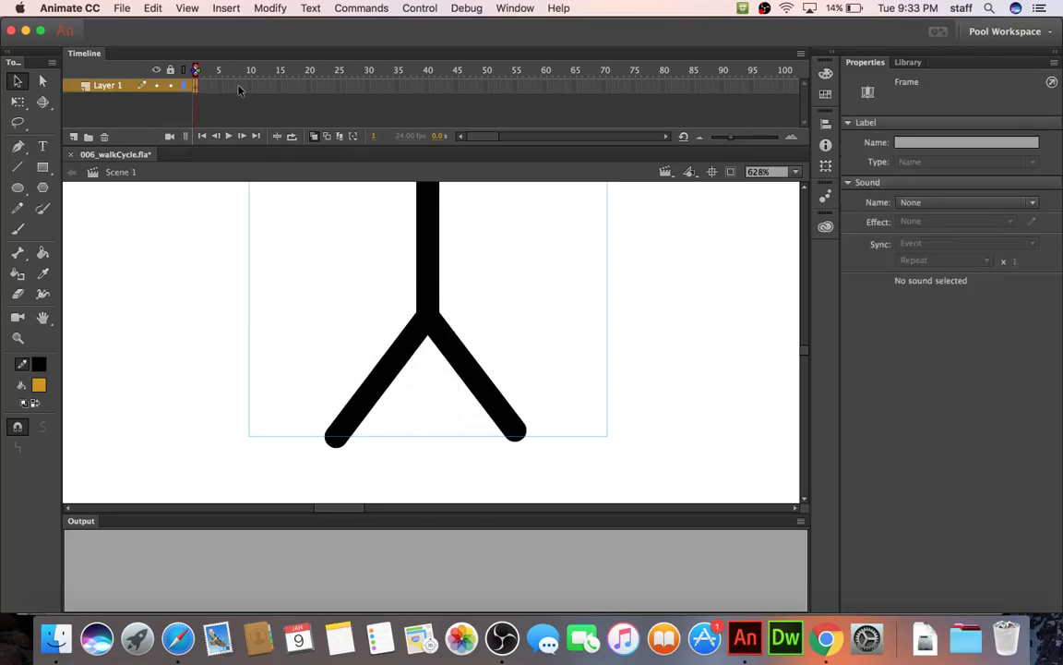
left_click(780, 87)
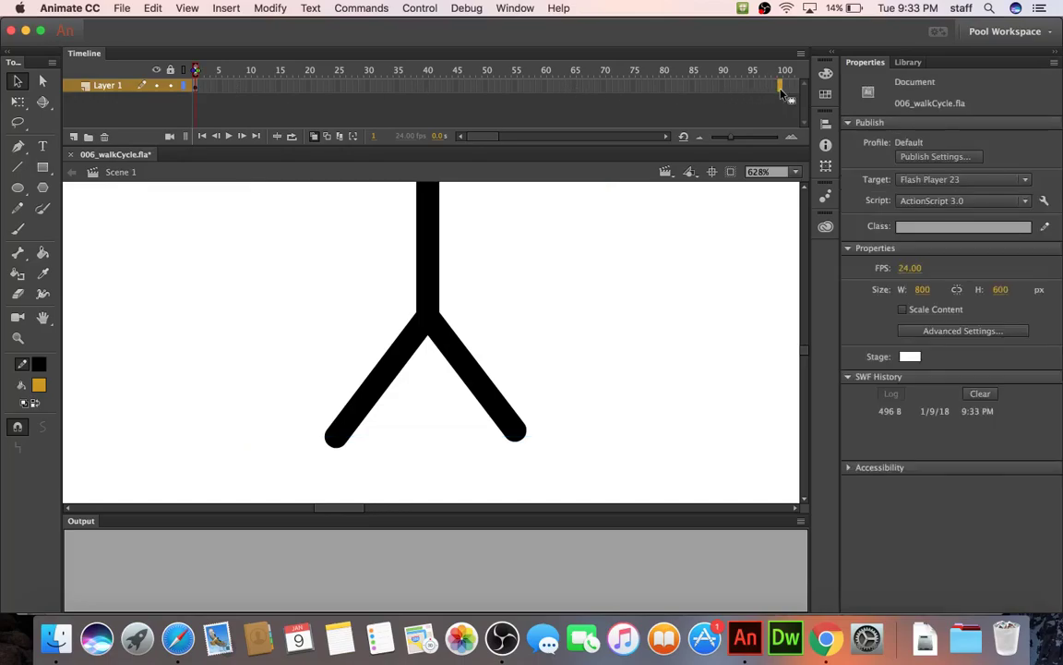
left_click(602, 86)
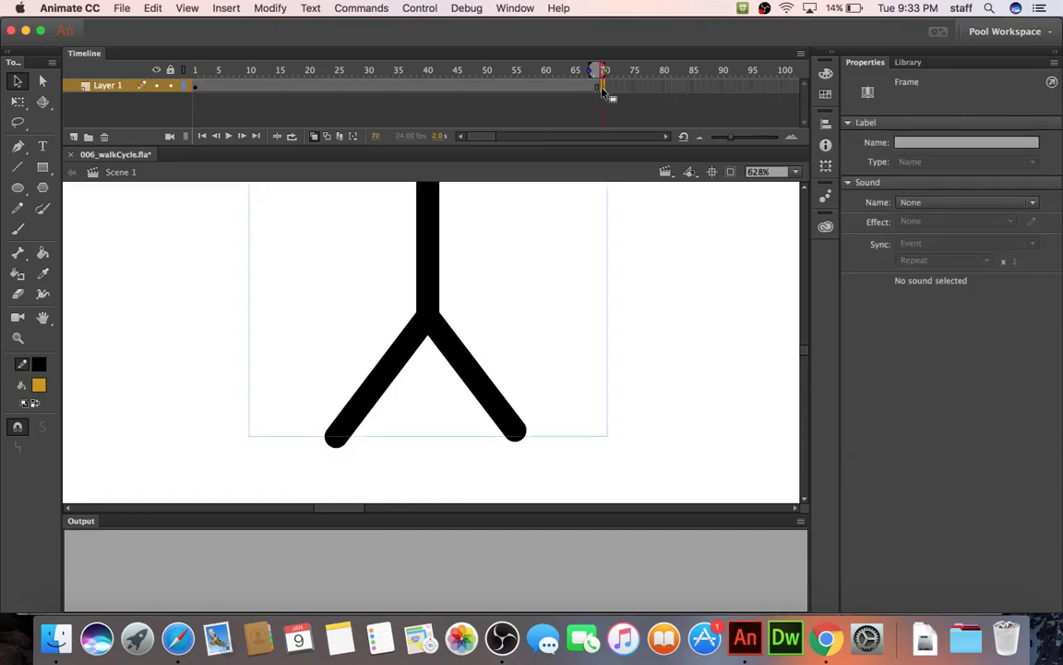
right_click(496, 87)
left_click(531, 131)
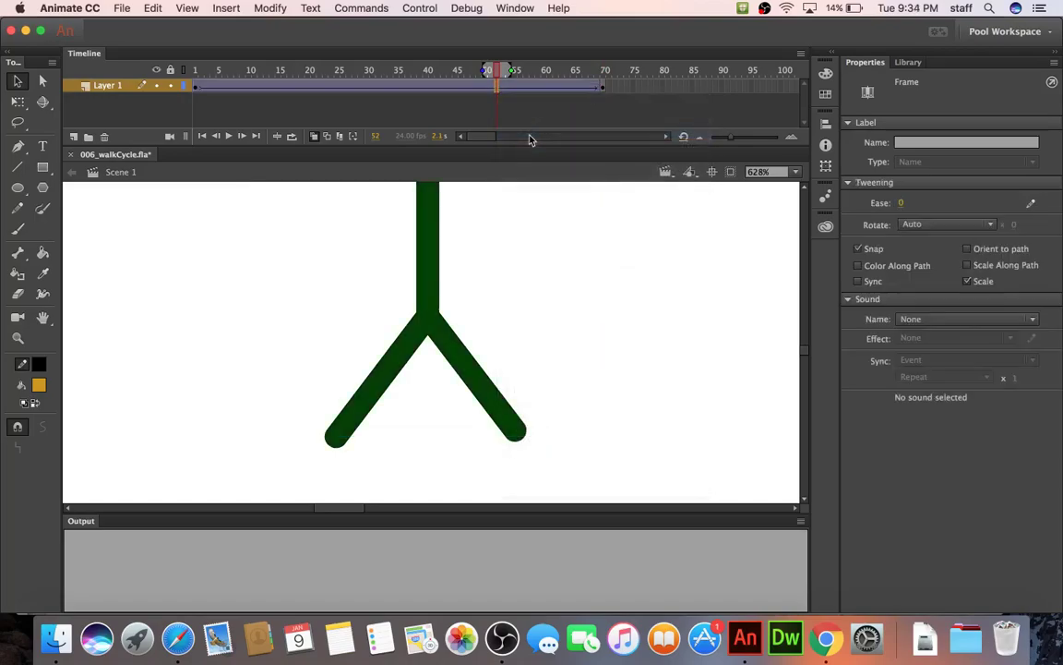
Move the man at frame 70 horizontally to about X 173 and preview the movie.
left_click(604, 89)
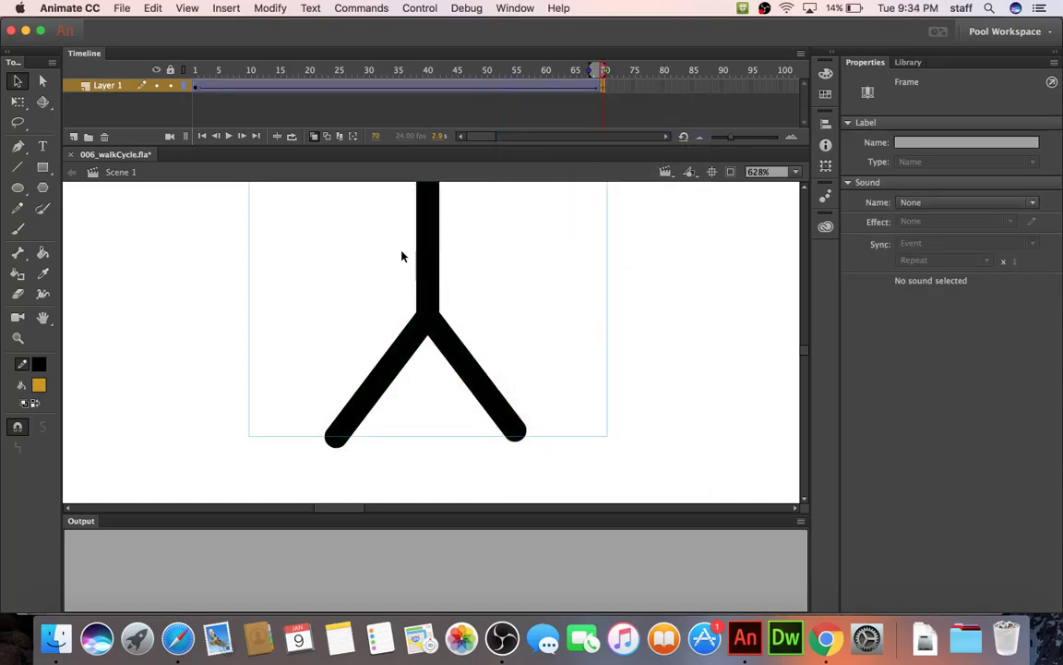
left_click_drag(432, 249, 723, 254)
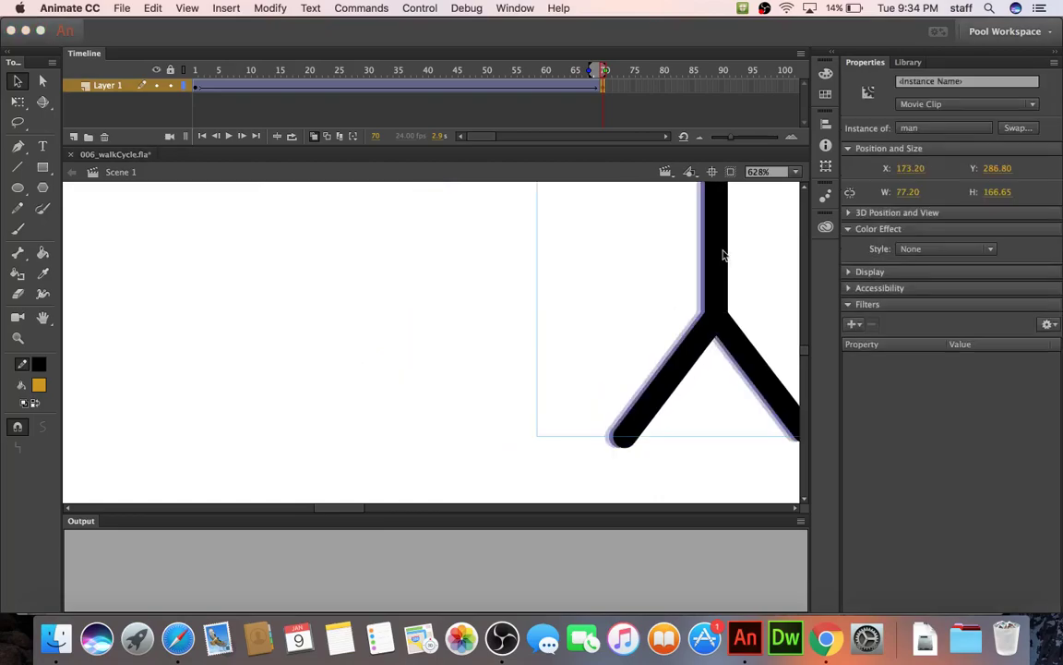
key("super+Return")
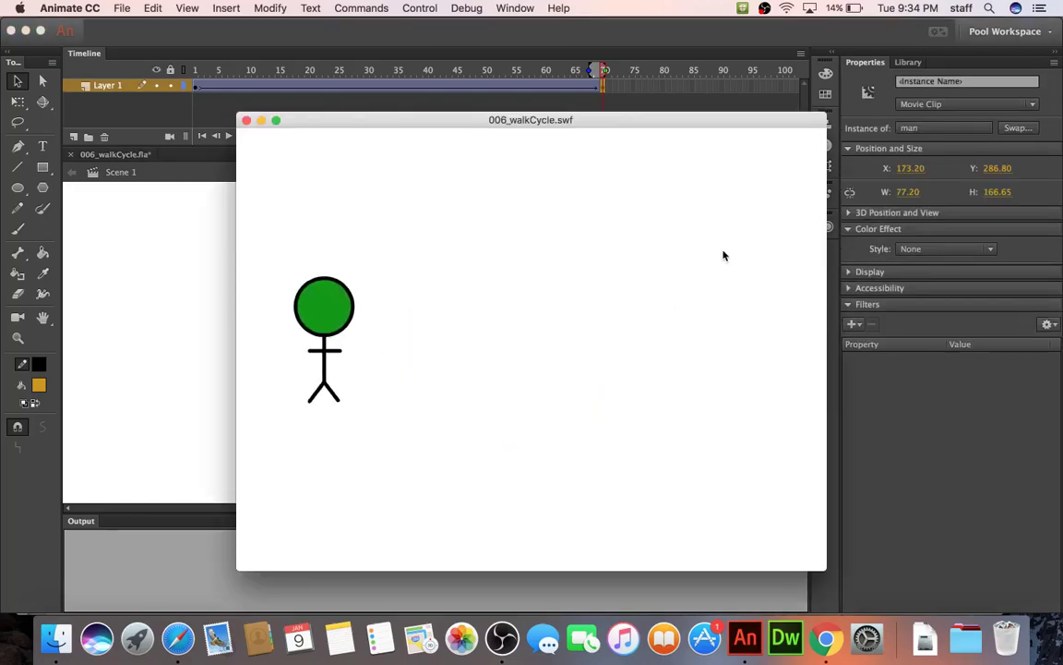
left_click(246, 120)
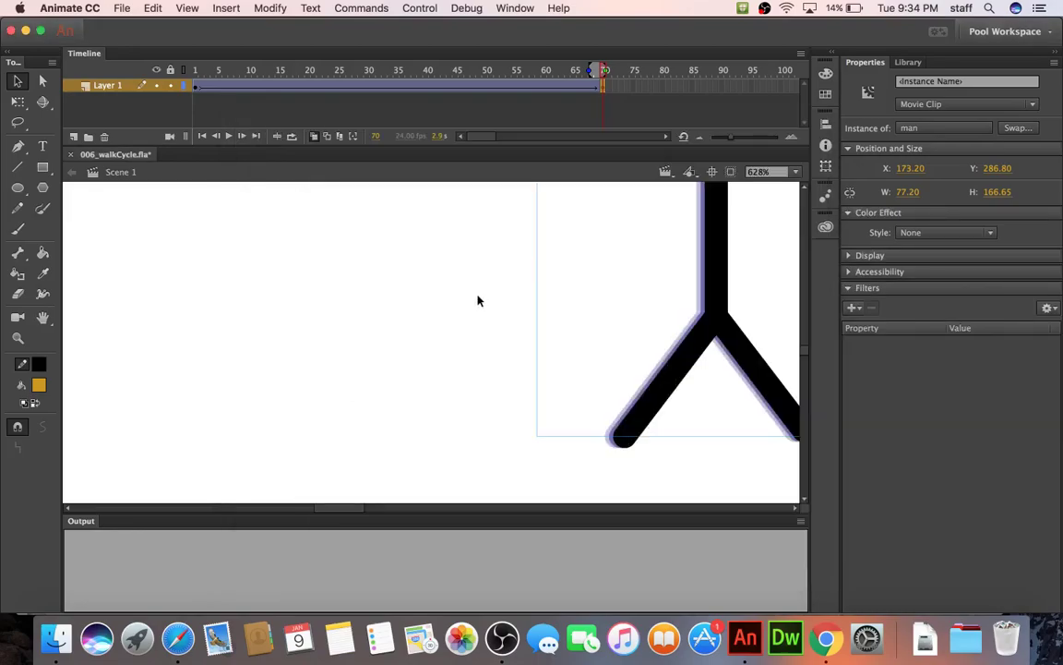
Move the man at frame 70 further right to about X 360 and preview the movie again.
key("super+2")
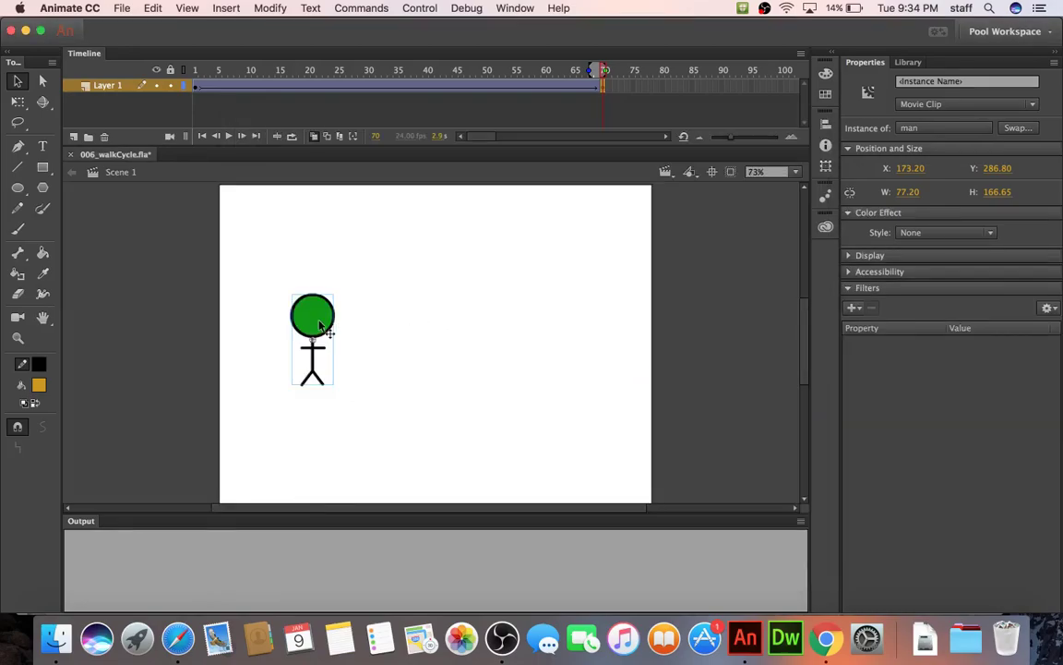
left_click_drag(318, 323, 420, 324)
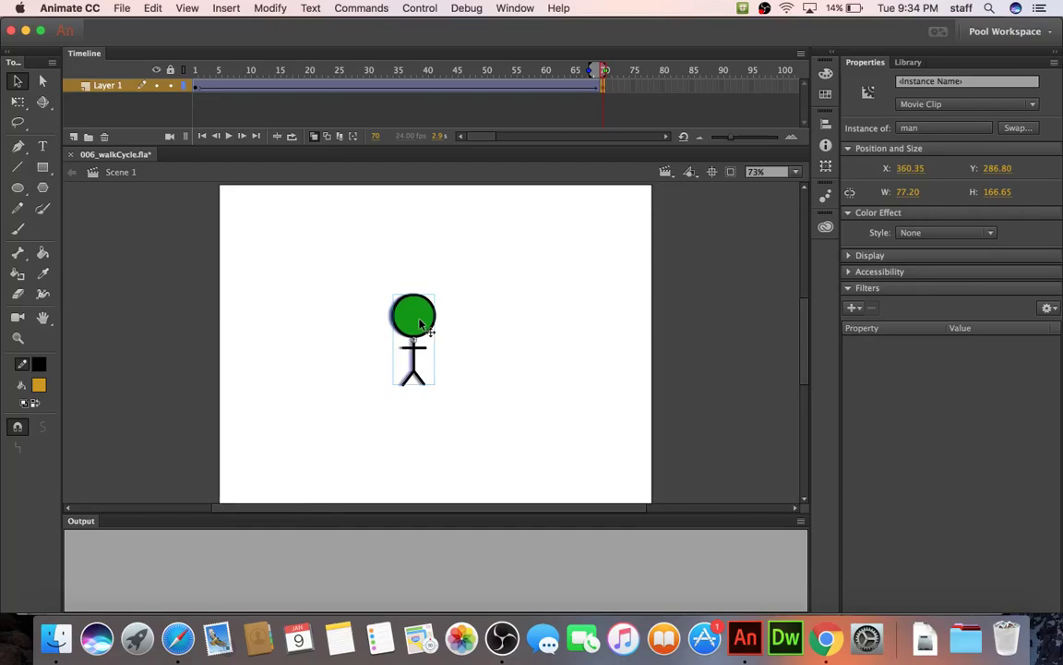
key("super+Return")
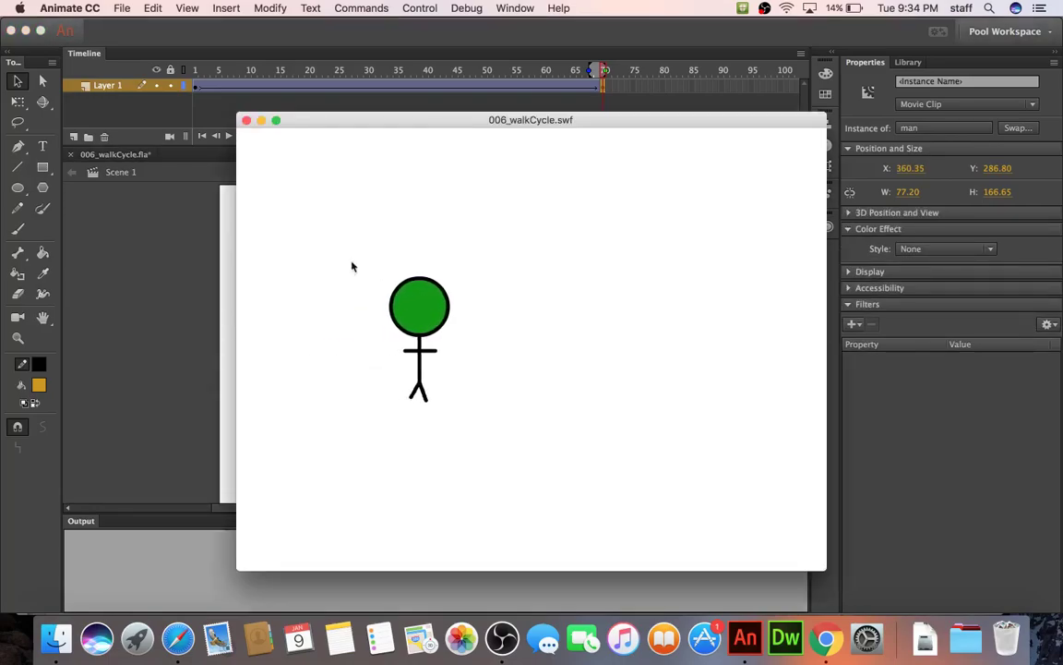
left_click(247, 122)
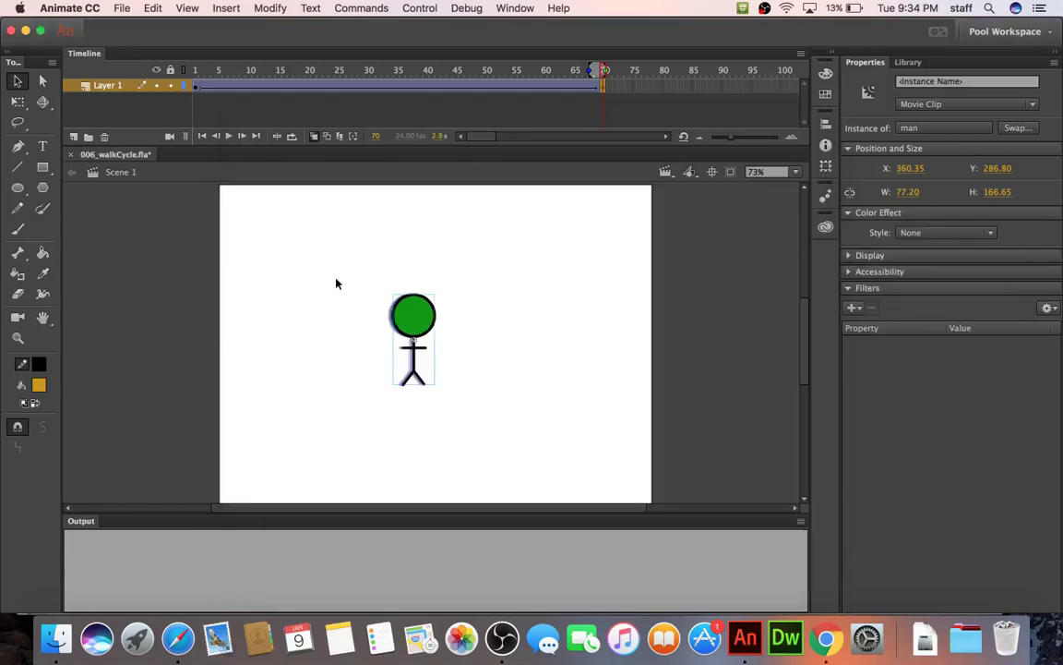
Place a second instance of the man clip from the library on frame 1, near the stage's upper edge.
left_click(195, 86)
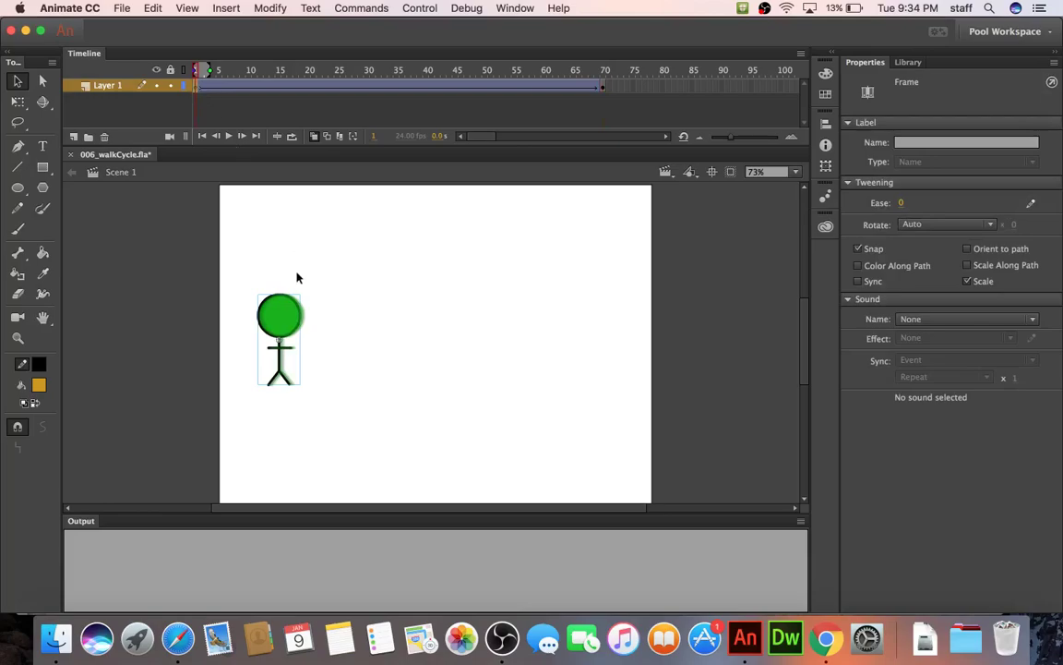
left_click(312, 279)
left_click(913, 65)
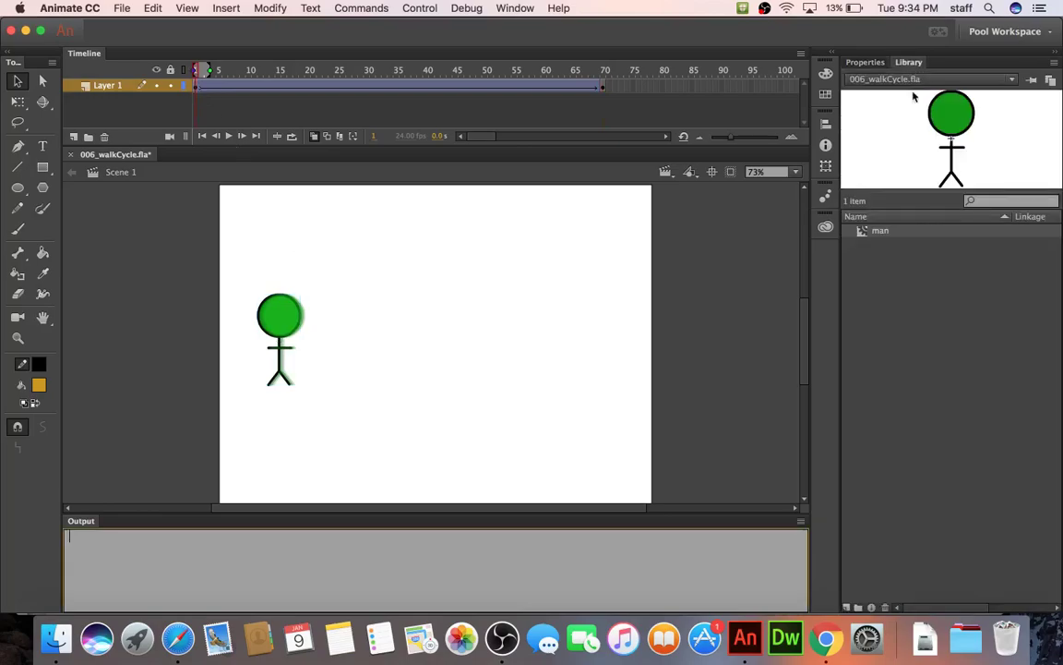
left_click_drag(951, 123, 363, 211)
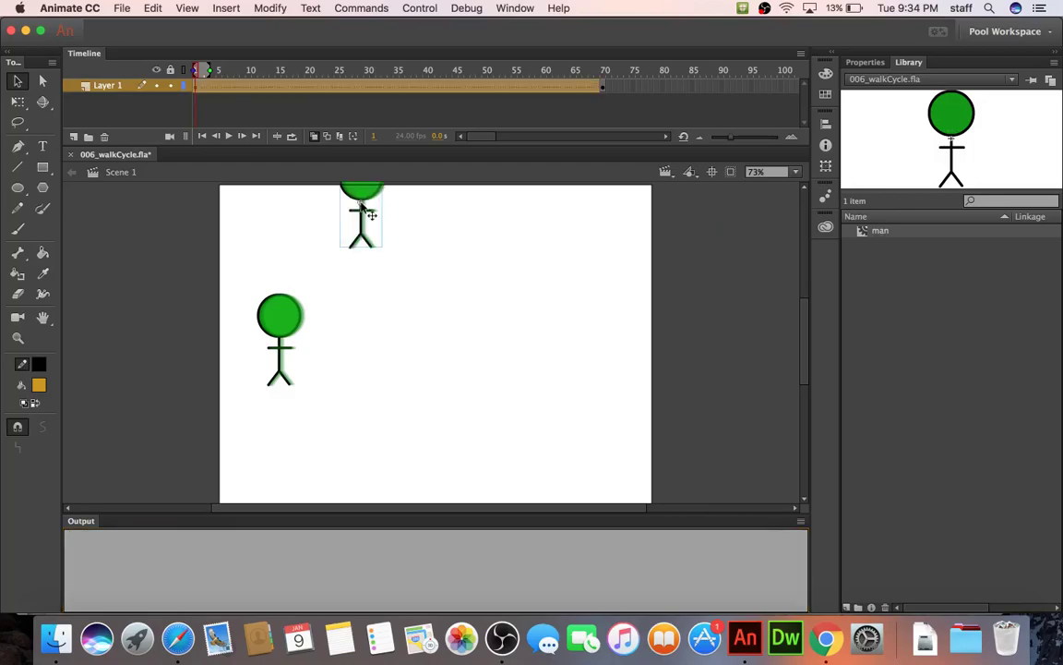
Check several frames along Layer 1 to examine how the tween behaves with two men on the same layer.
left_click(218, 86)
left_click(265, 87)
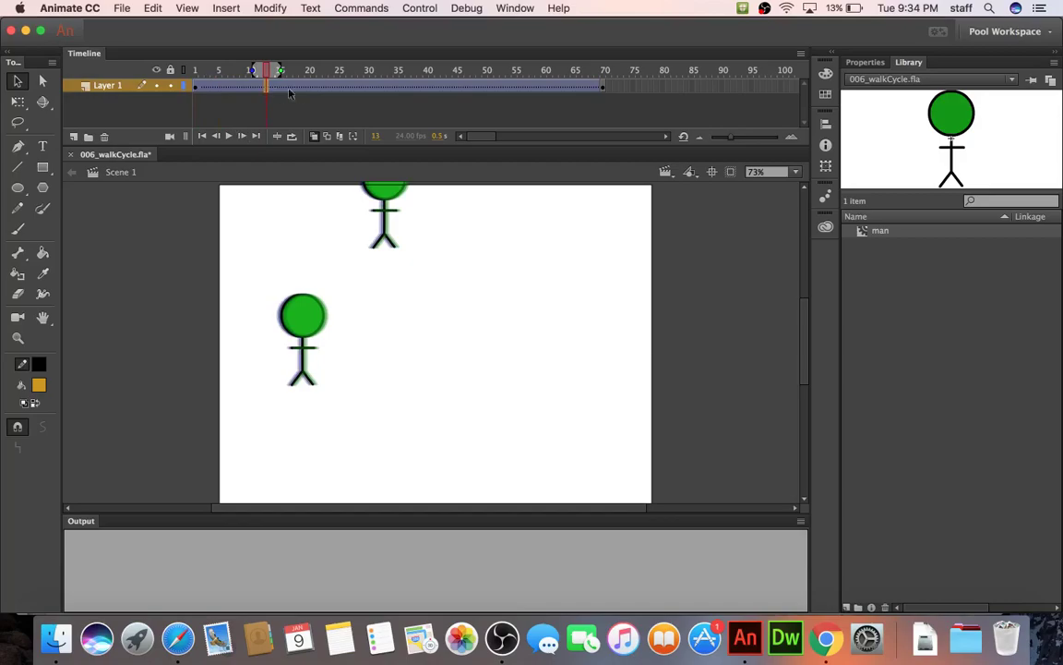
left_click(313, 89)
left_click(361, 89)
left_click(400, 88)
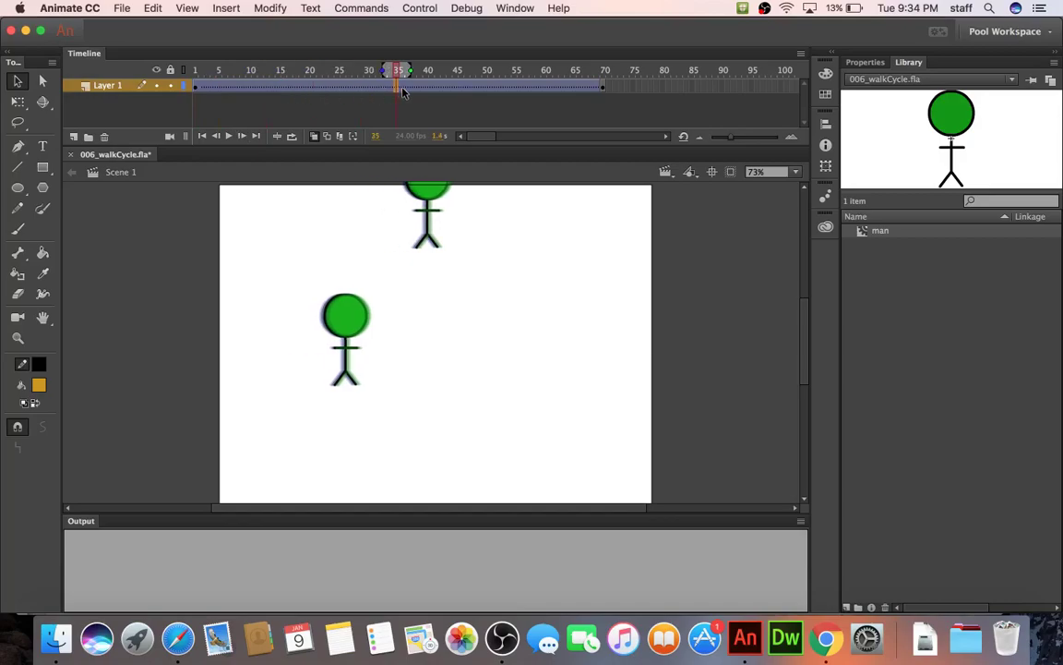
left_click(420, 88)
left_click(195, 88)
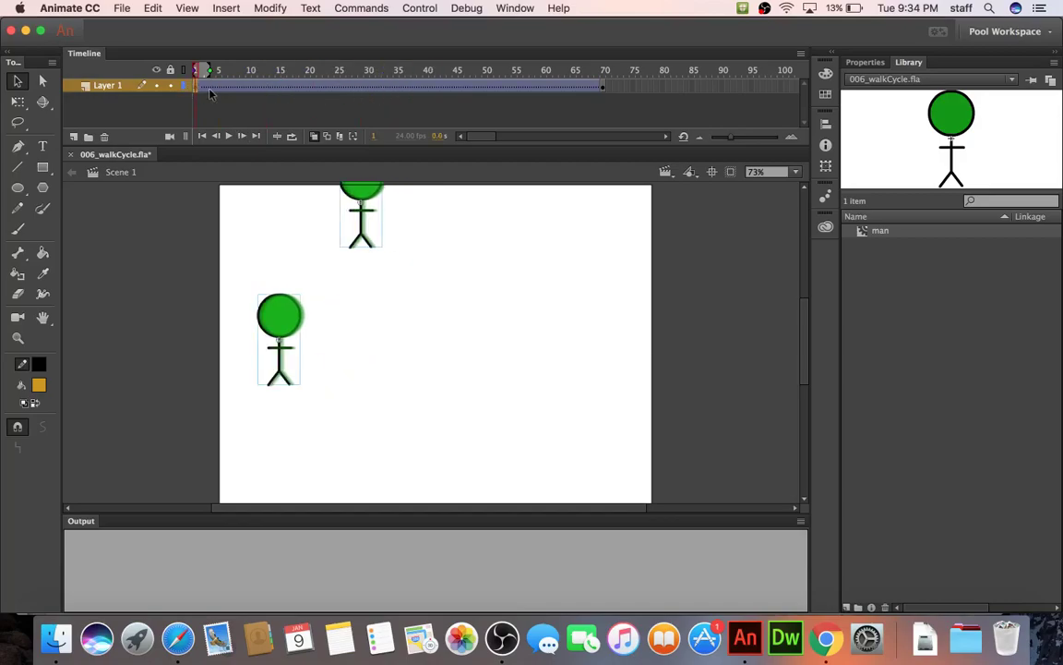
Cut the upper man instance from frame 1 of Layer 1.
left_click(421, 209)
left_click(370, 198)
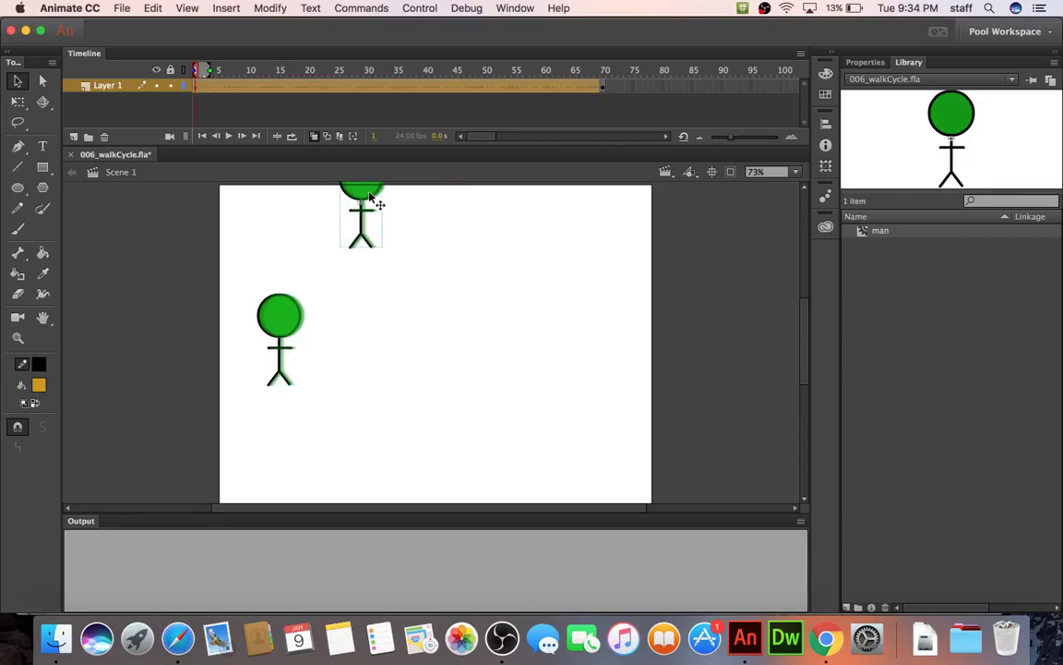
key("Delete")
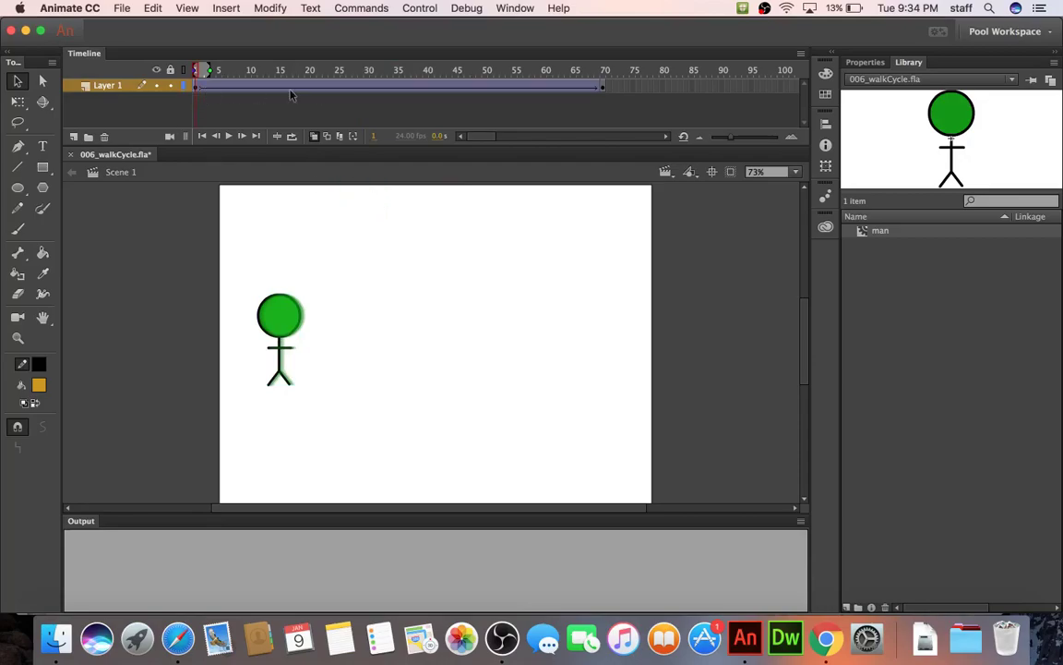
Rename Layer 1 as man.
double_click(108, 86)
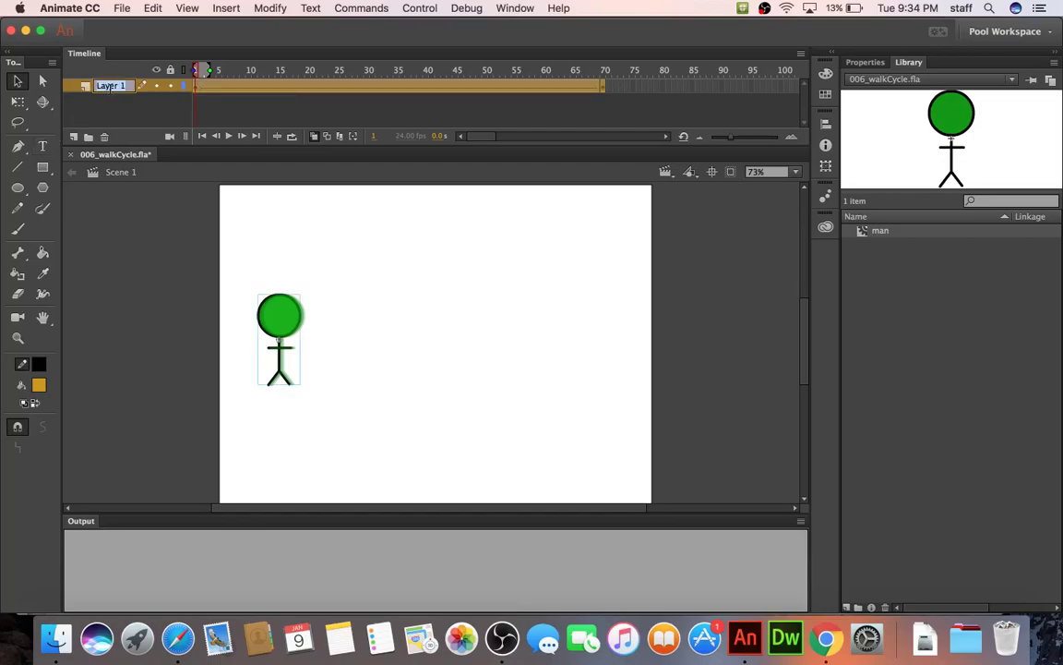
type("man")
key("Return")
scroll(95, 96, "right", 2)
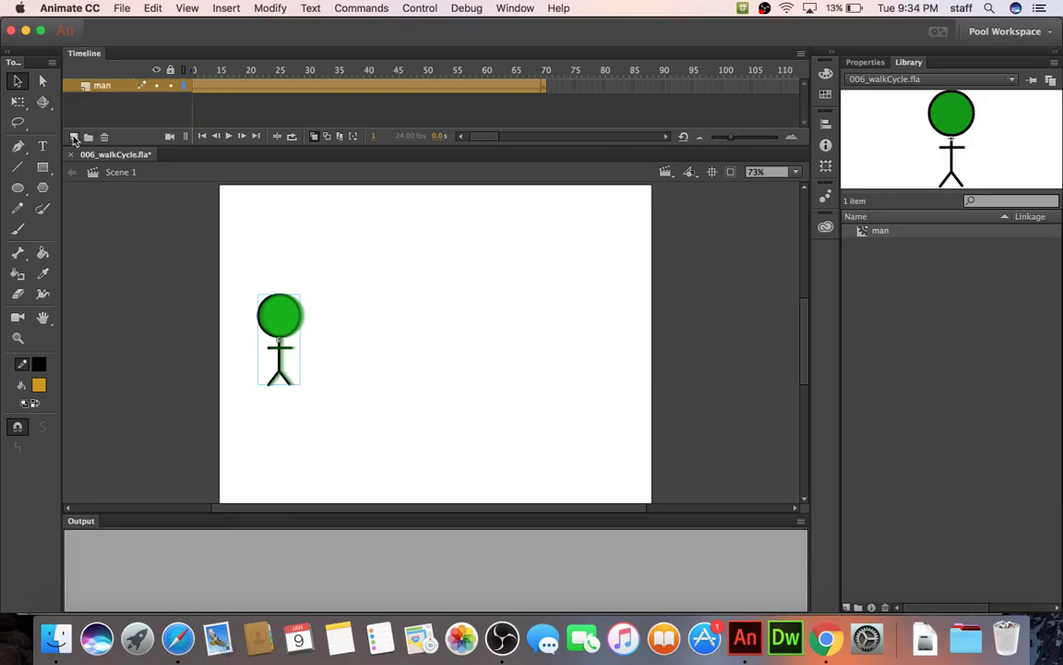
Add a new layer above the man layer and name it states.
left_click(74, 136)
double_click(110, 85)
type("stat")
key("Return")
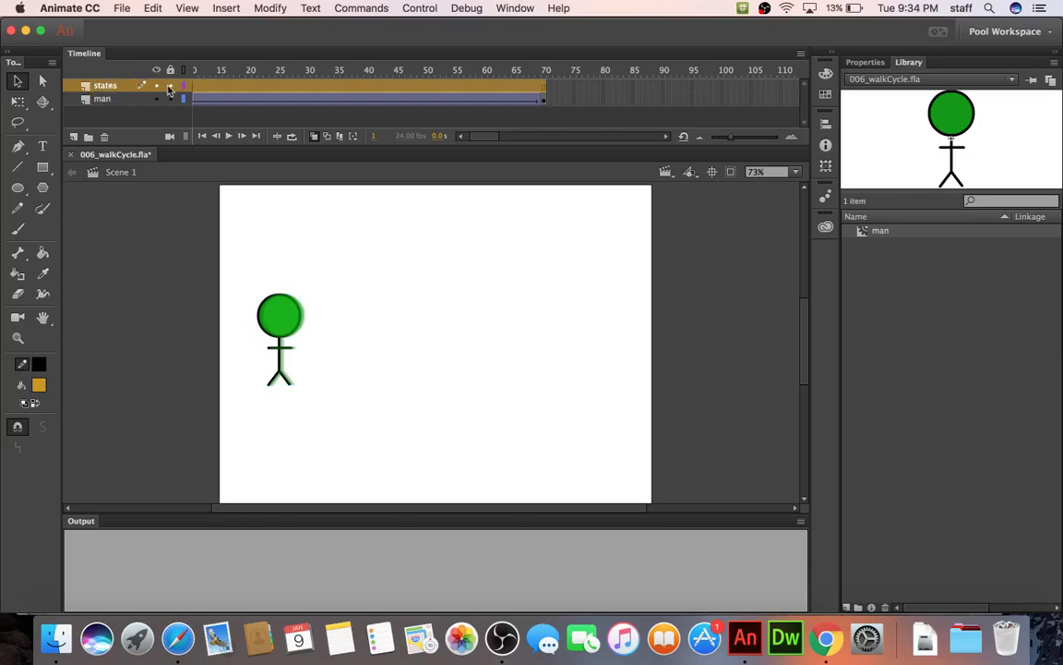
Rename the states layer as walk.
left_click_drag(479, 137, 434, 136)
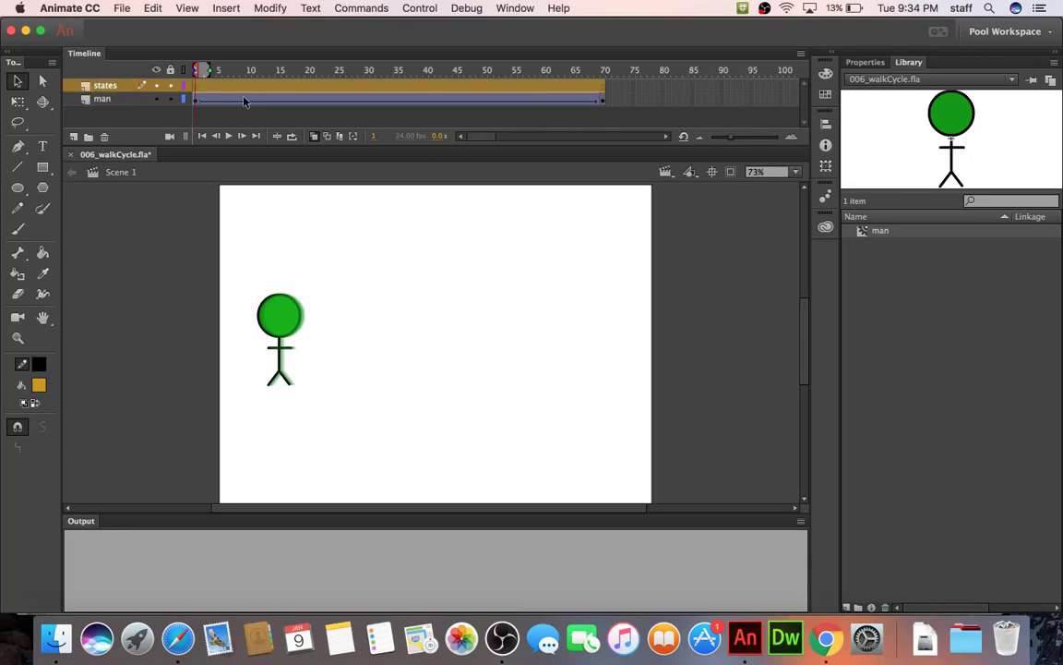
left_click(197, 88)
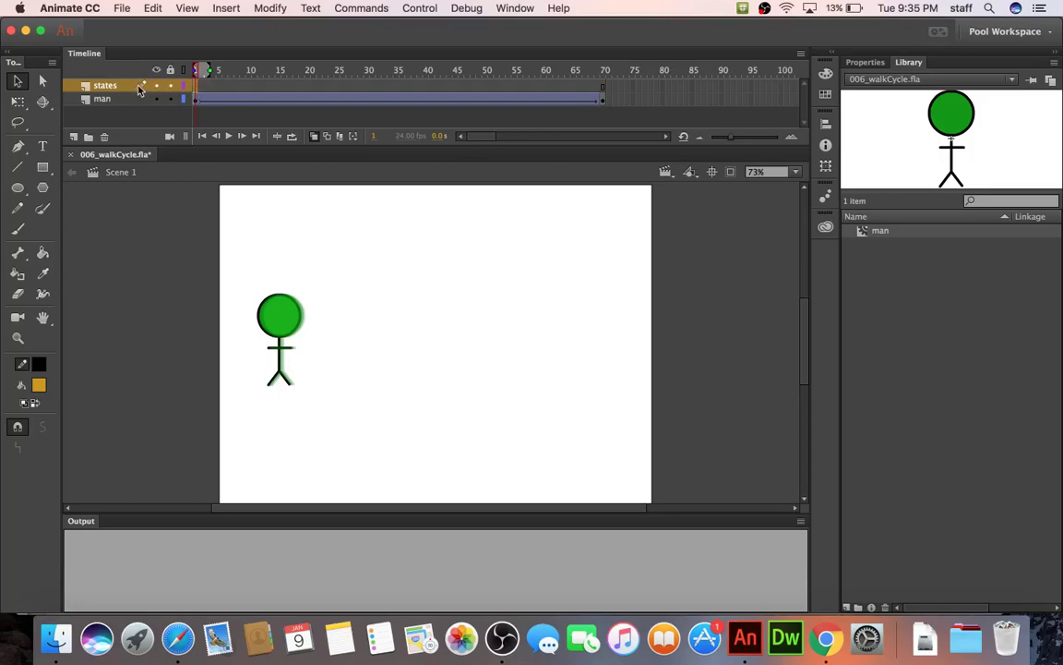
double_click(107, 85)
type("walk")
key("Return")
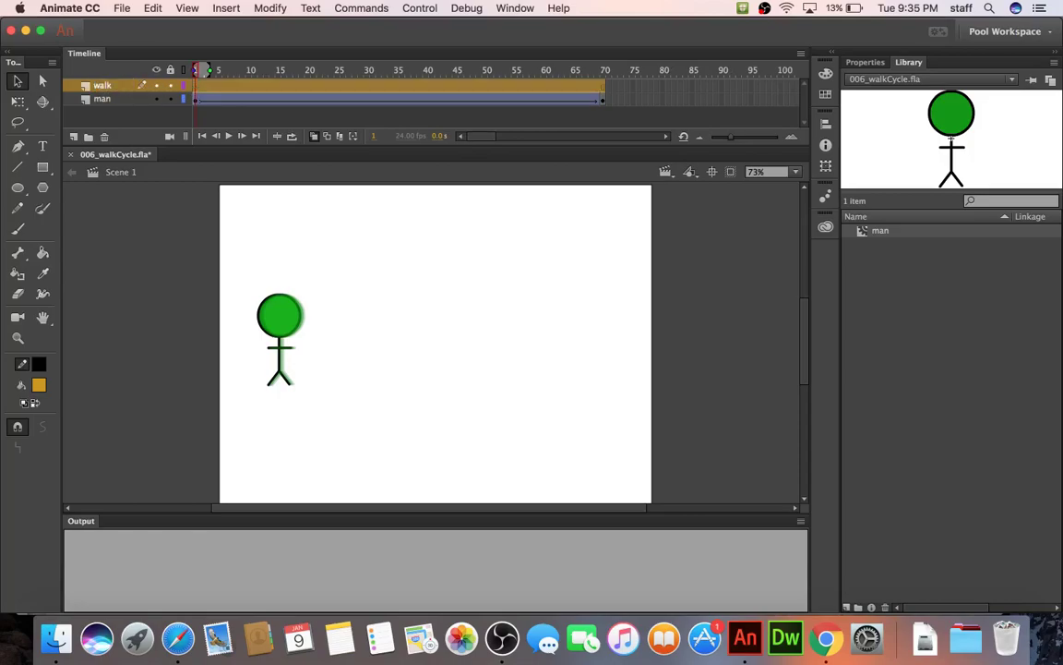
Add a new layer above the walk layer and name it stand.
left_click(74, 137)
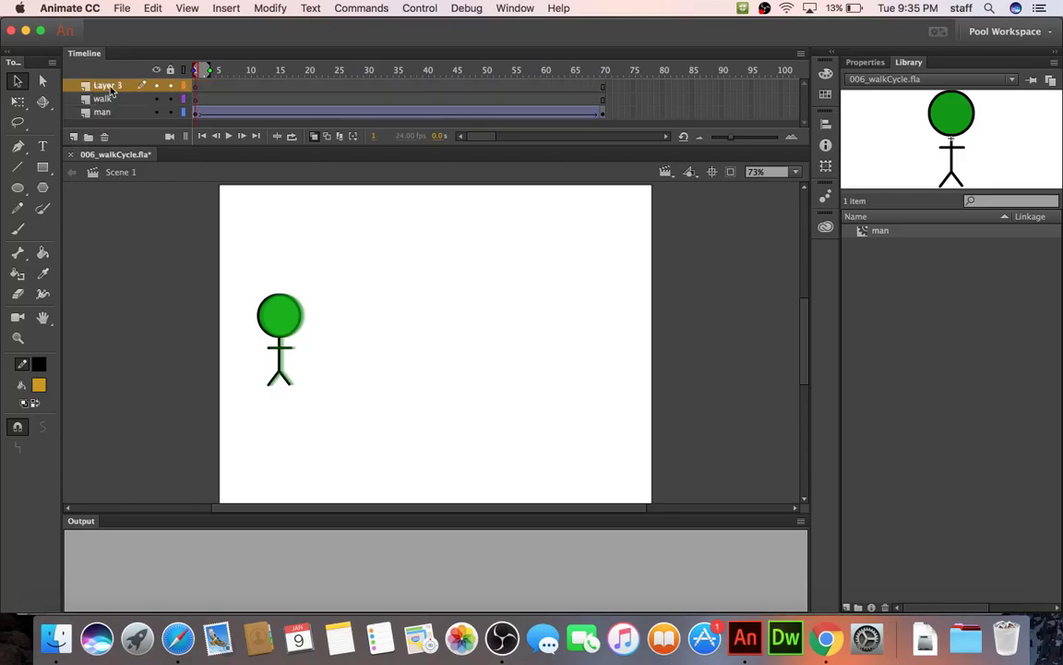
double_click(107, 85)
type("stand")
key("Return")
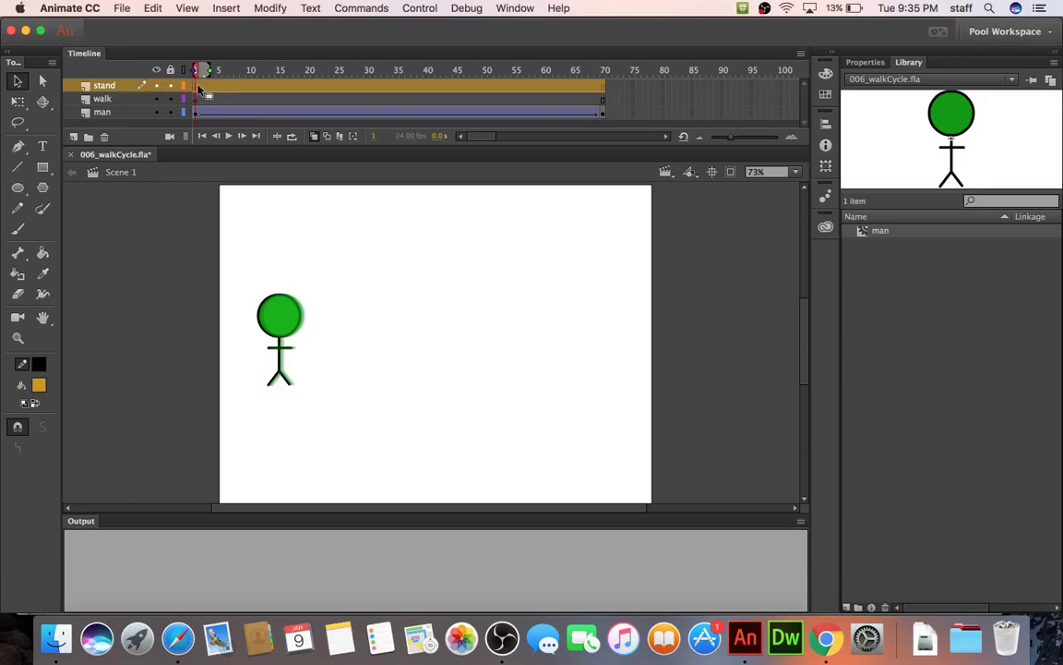
Paste the cut man instance on frame 1 of the walk layer and move it fully onto the stage above the original man.
left_click(105, 98)
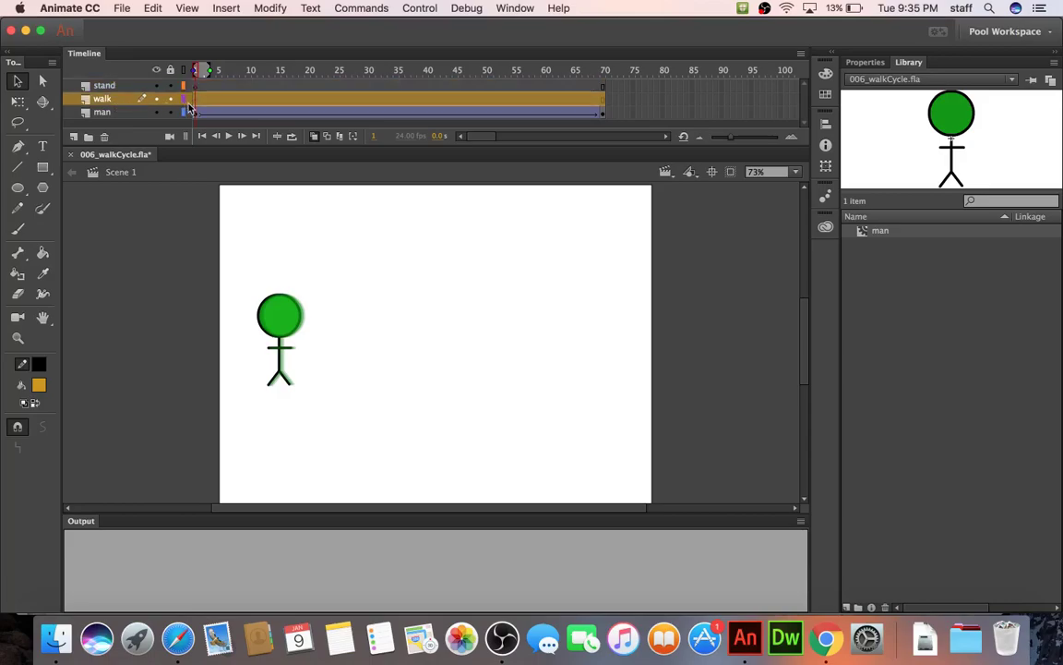
left_click(195, 100)
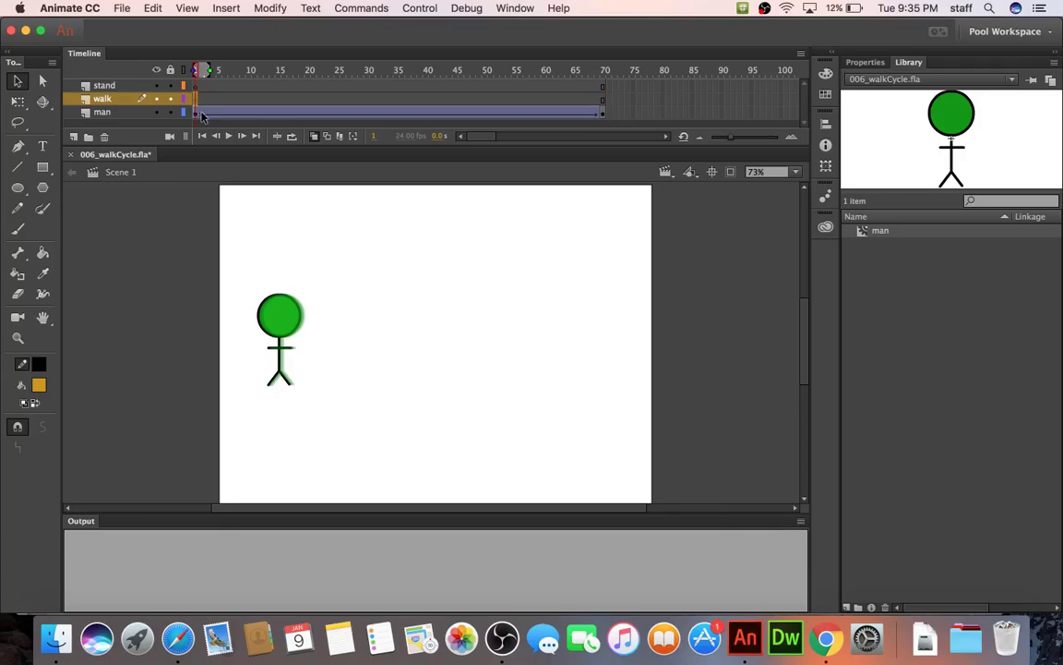
key("super+v")
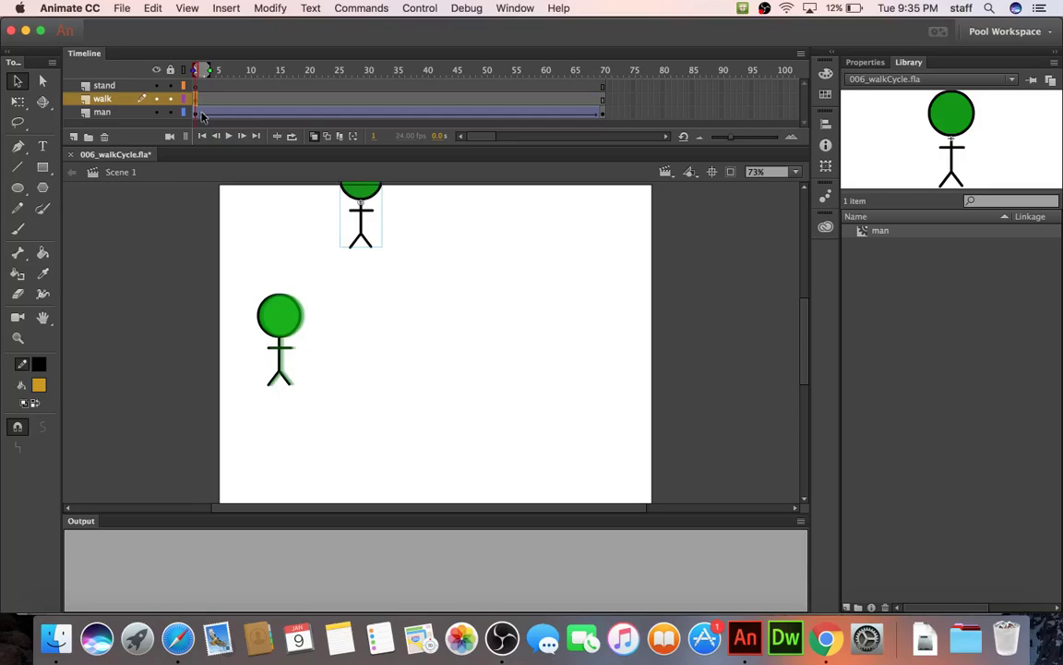
left_click_drag(354, 198, 297, 229)
Scale the walk layer's man to 50% without rotation and position it directly above the large man near the stage's upper edge.
key("super+alt+s")
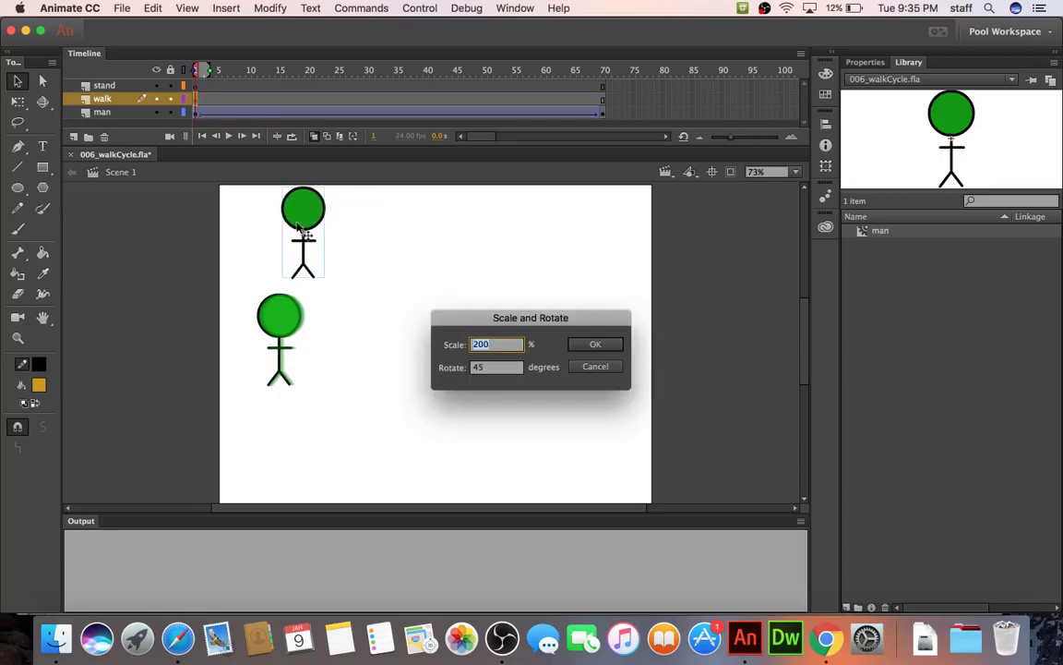
type("50")
key("Tab")
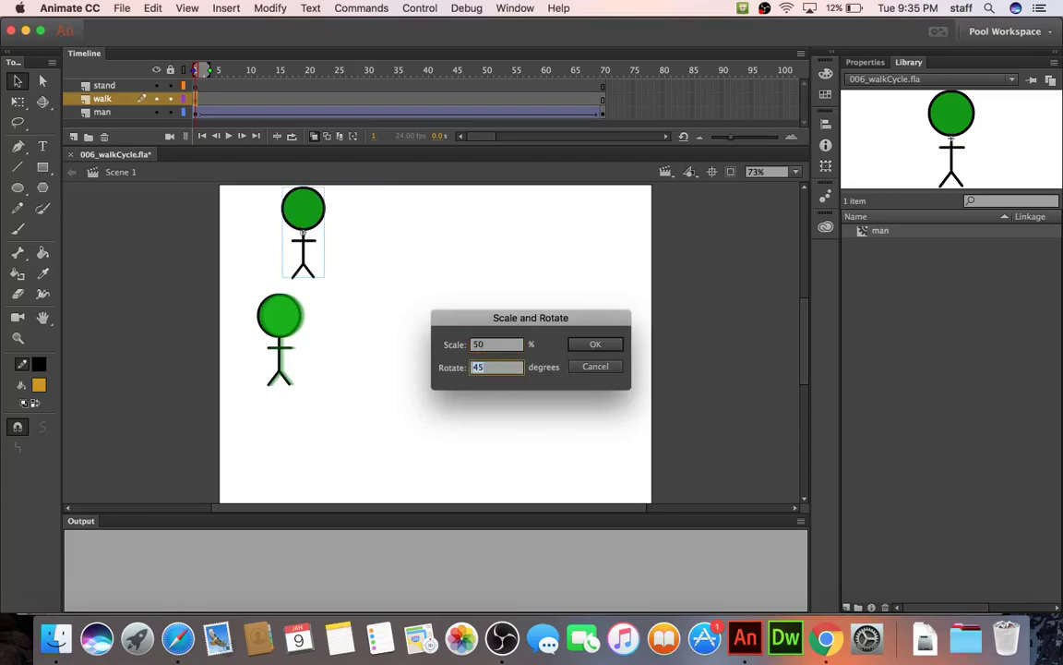
key("Return")
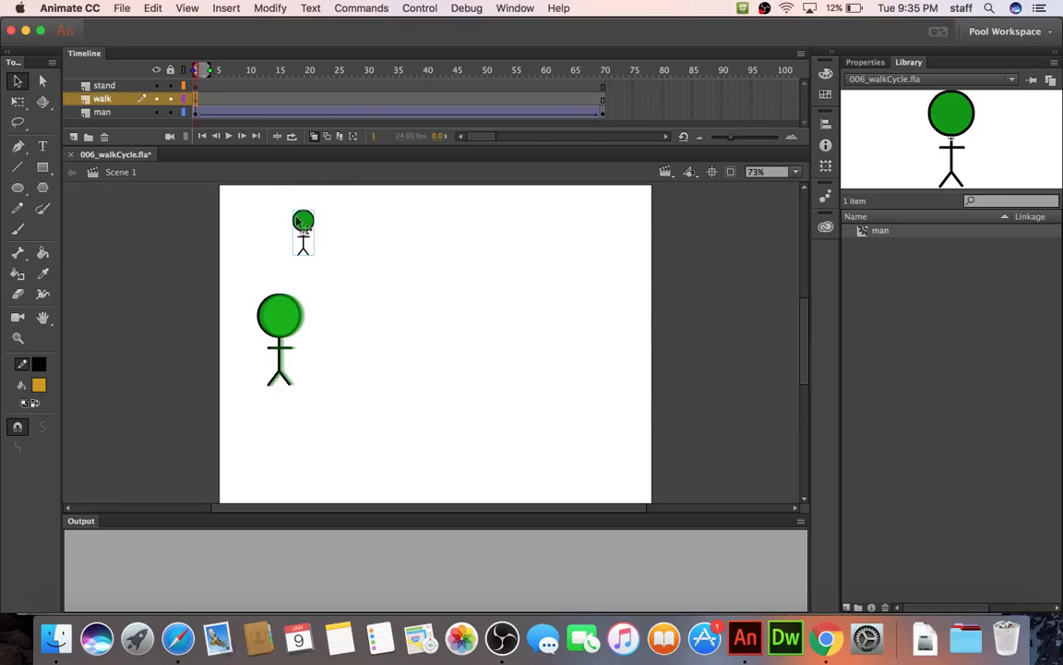
left_click_drag(303, 218, 279, 203)
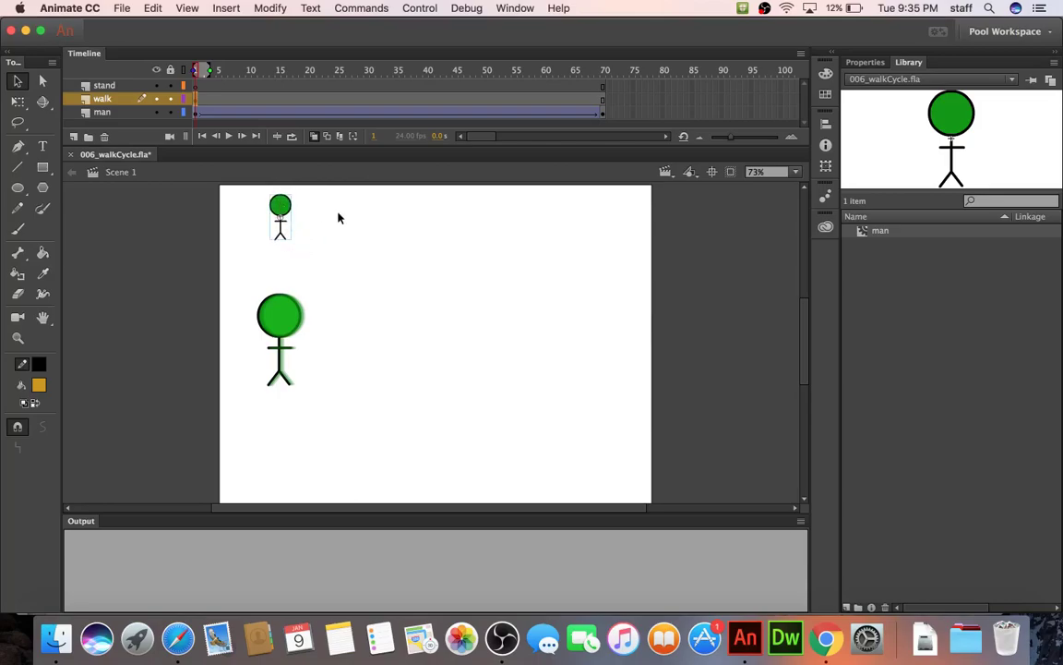
Preview the movie with both men, close the preview and check the man layer's tween up to frame 28.
key("super+Return")
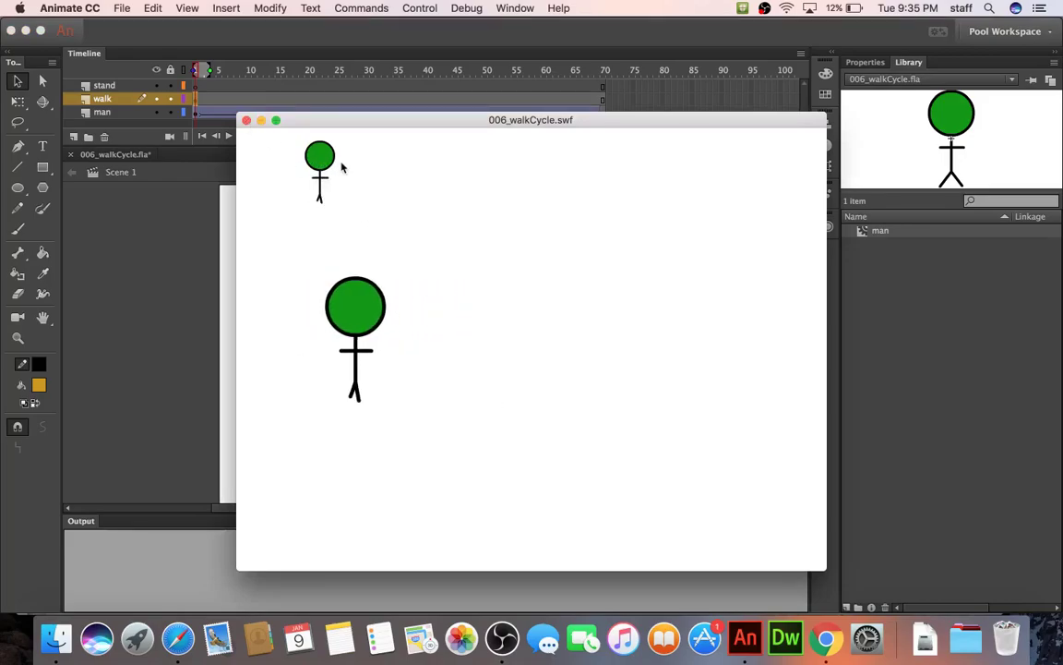
left_click(247, 120)
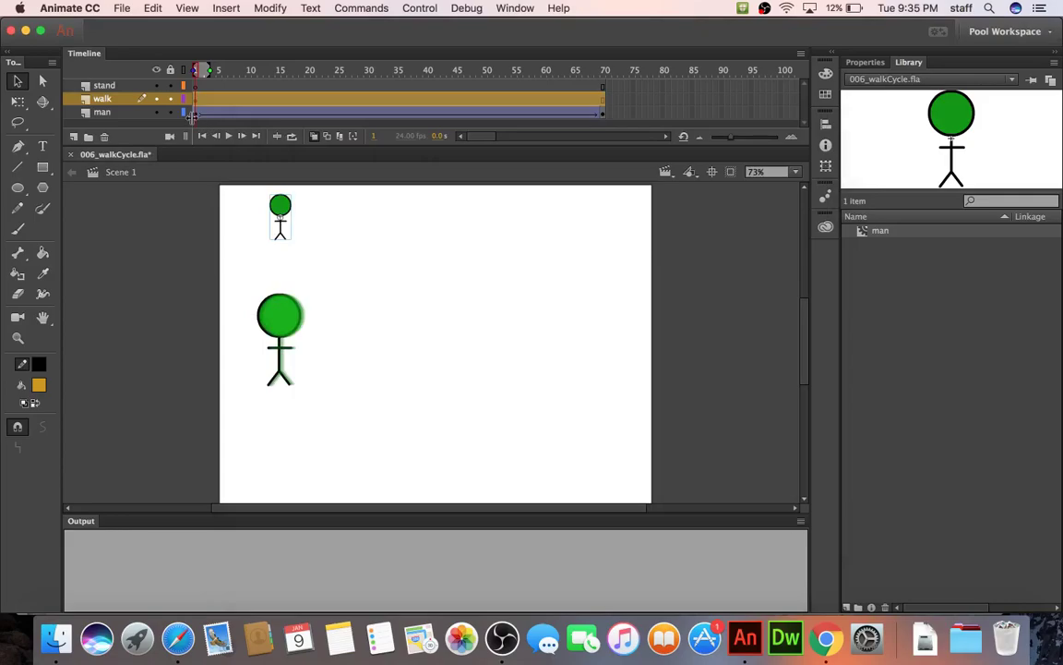
left_click_drag(195, 116, 355, 117)
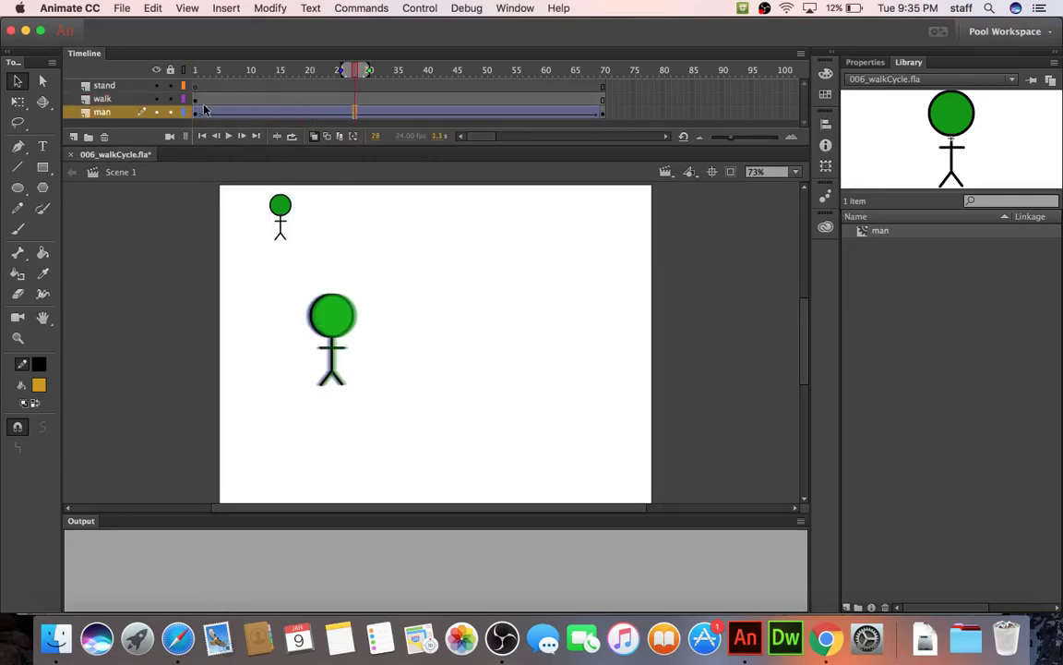
left_click(195, 101)
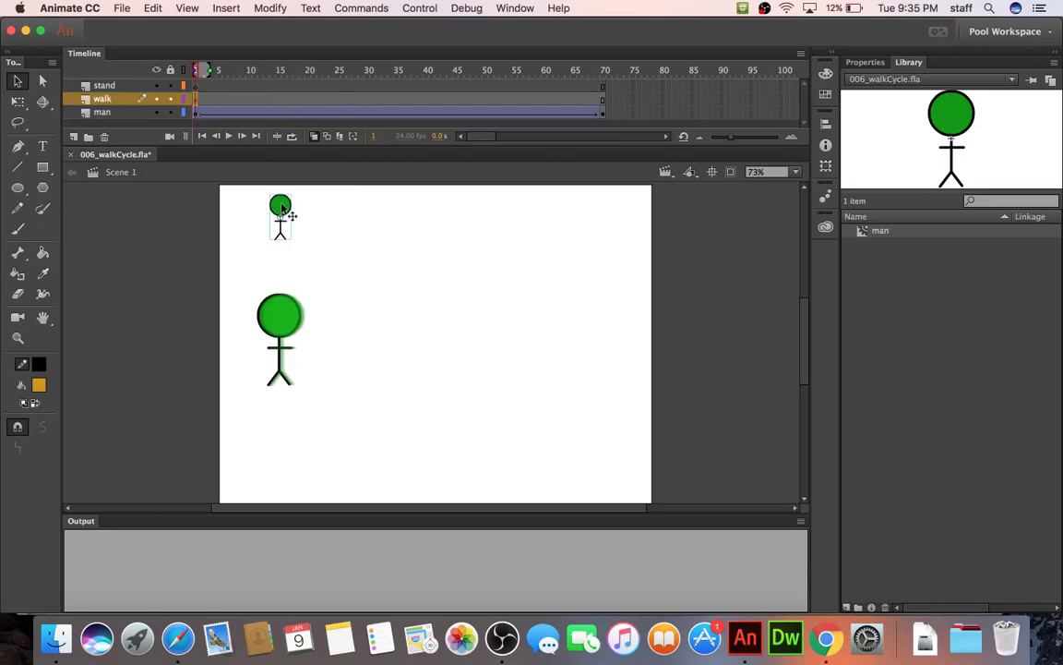
Open the small man's clip to examine its frames and return to Scene 1.
double_click(281, 208)
mouse_move(195, 85)
left_mouse_down()
mouse_move(243, 90)
mouse_move(181, 84)
left_mouse_up()
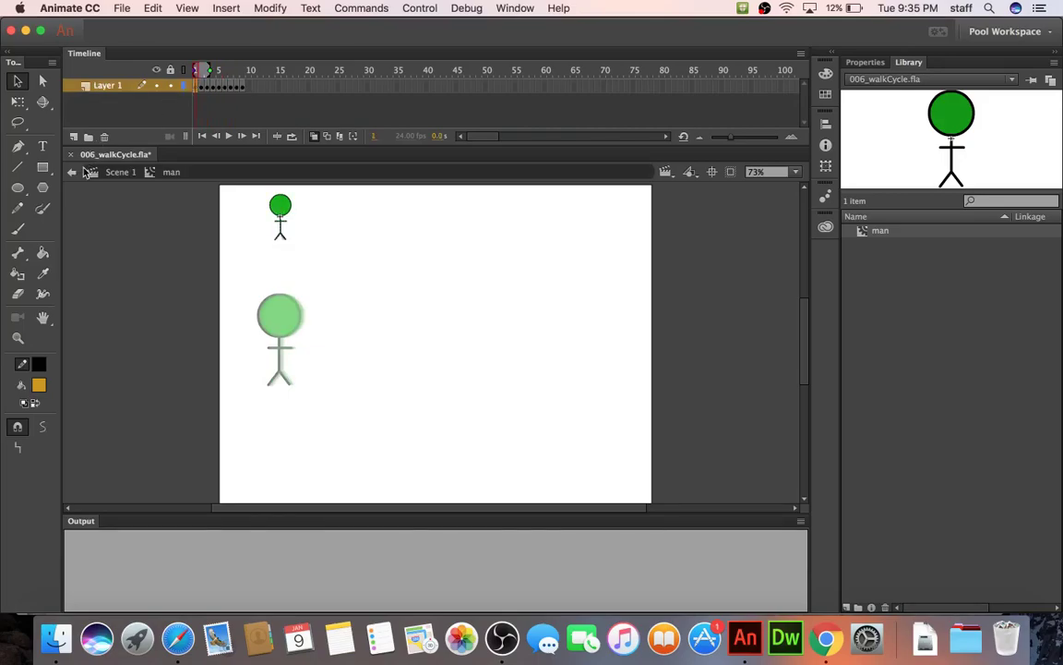
left_click(114, 172)
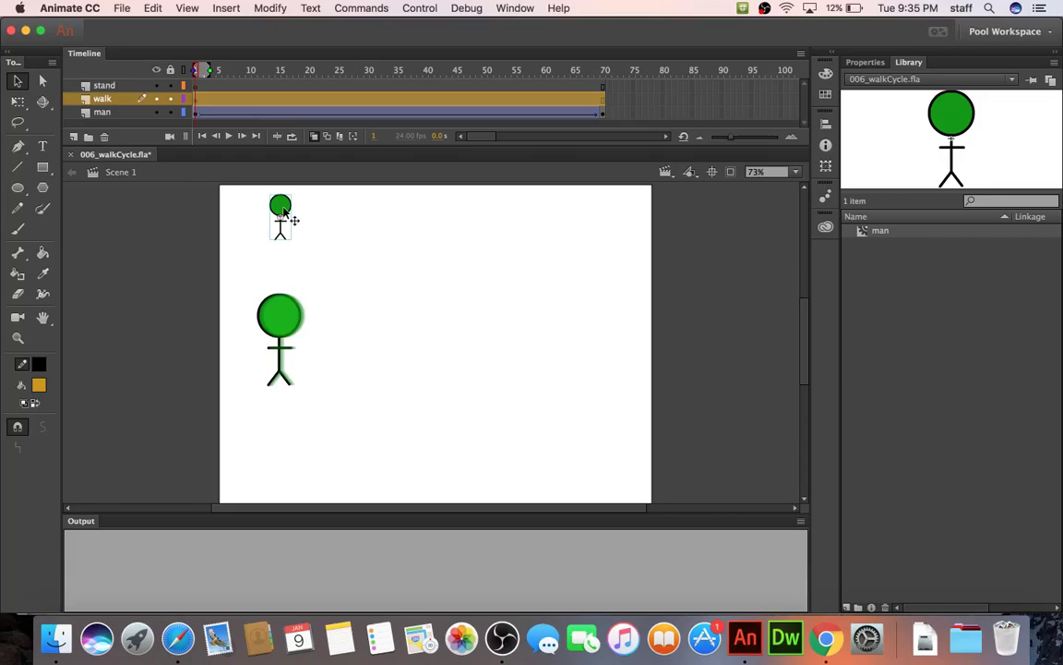
Duplicate the small man onto frame 1 of the stand layer and place the copy to the right of the walk layer's man.
left_click(197, 88)
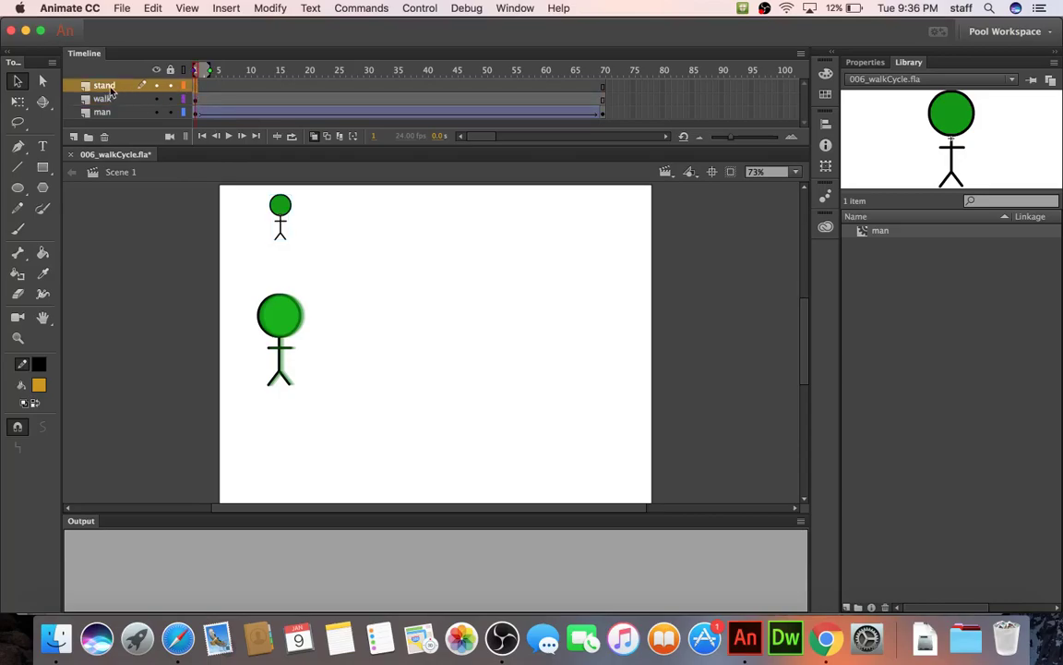
left_click(108, 87)
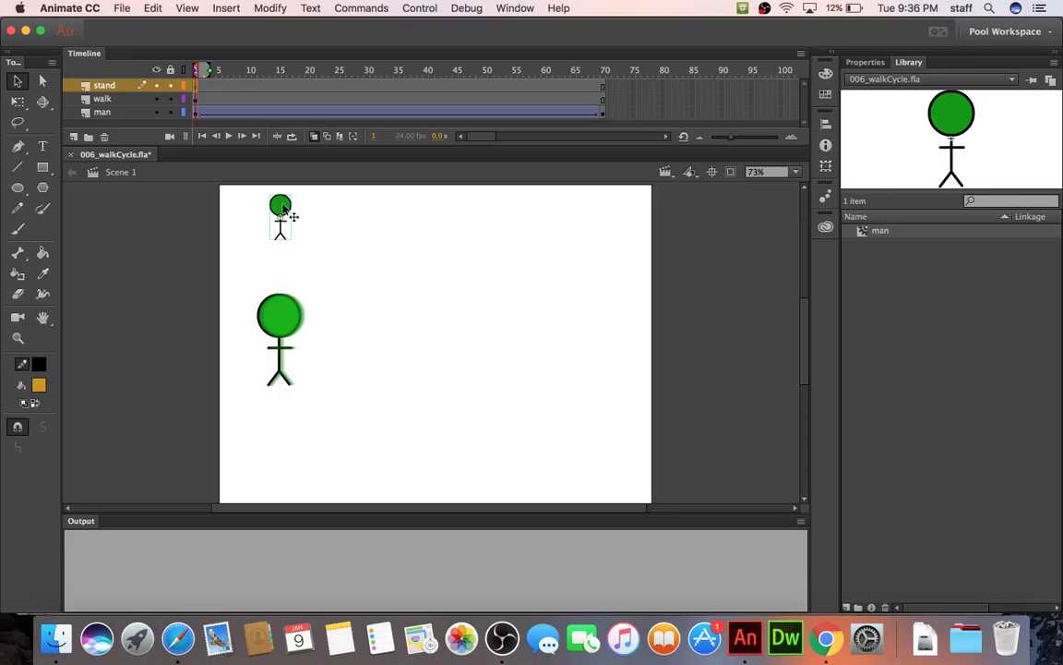
left_click_drag(291, 215, 350, 213)
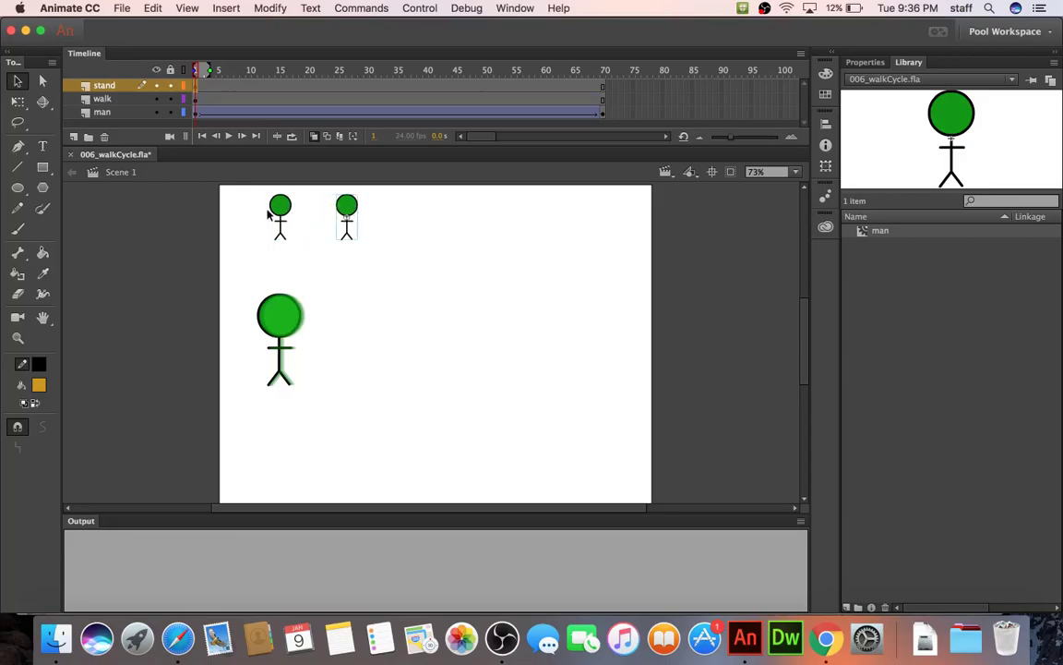
Preview the movie with all three men, close the preview and select the small man on the stand layer.
key("super+Return")
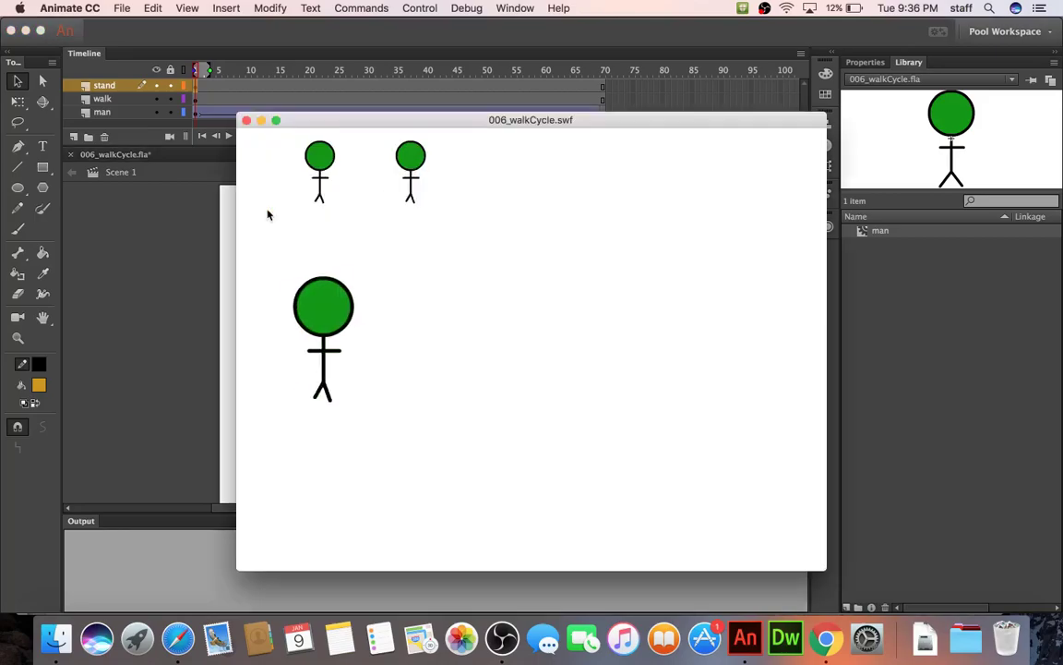
left_click(247, 122)
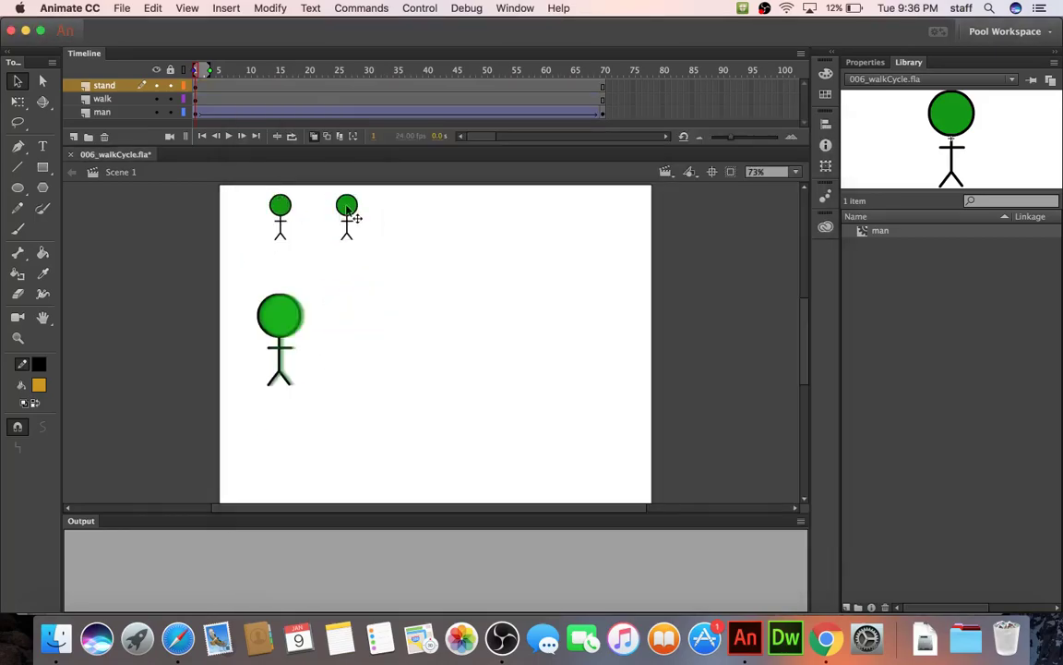
left_click(348, 211)
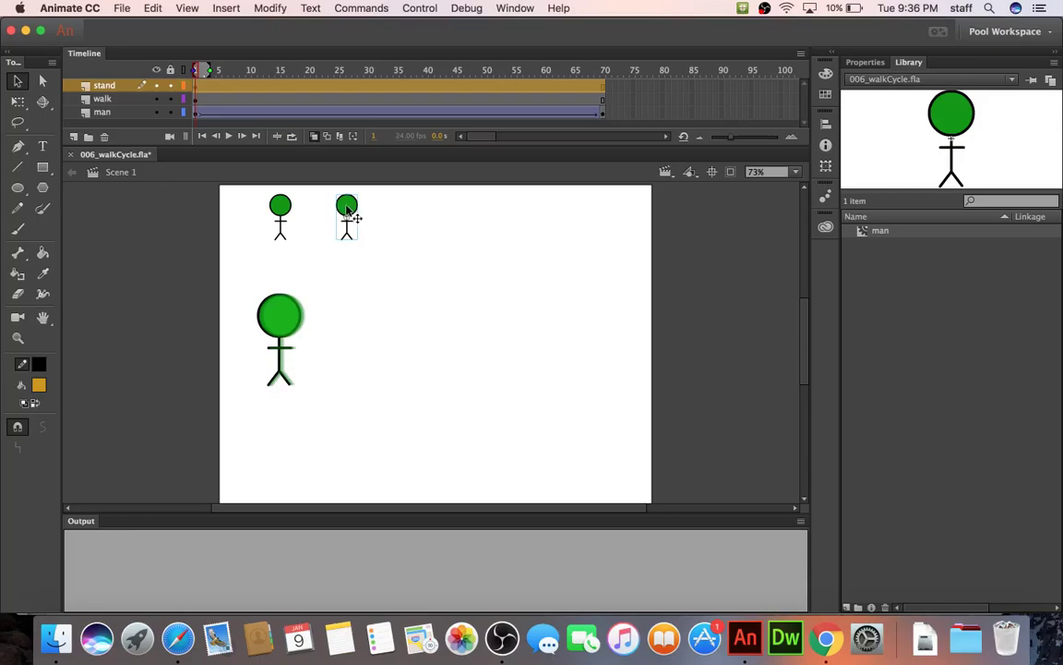
Open the stand layer's man clip and fill the head with red #CC0000 on frame 2 using the Paint Bucket.
double_click(347, 211)
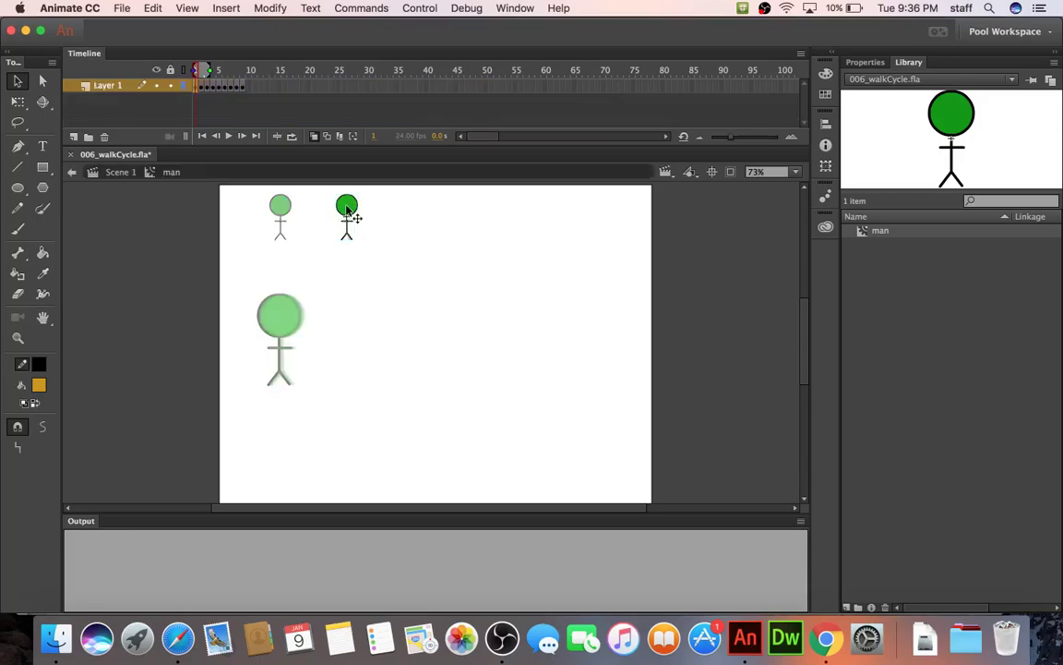
left_click_drag(246, 86, 198, 86)
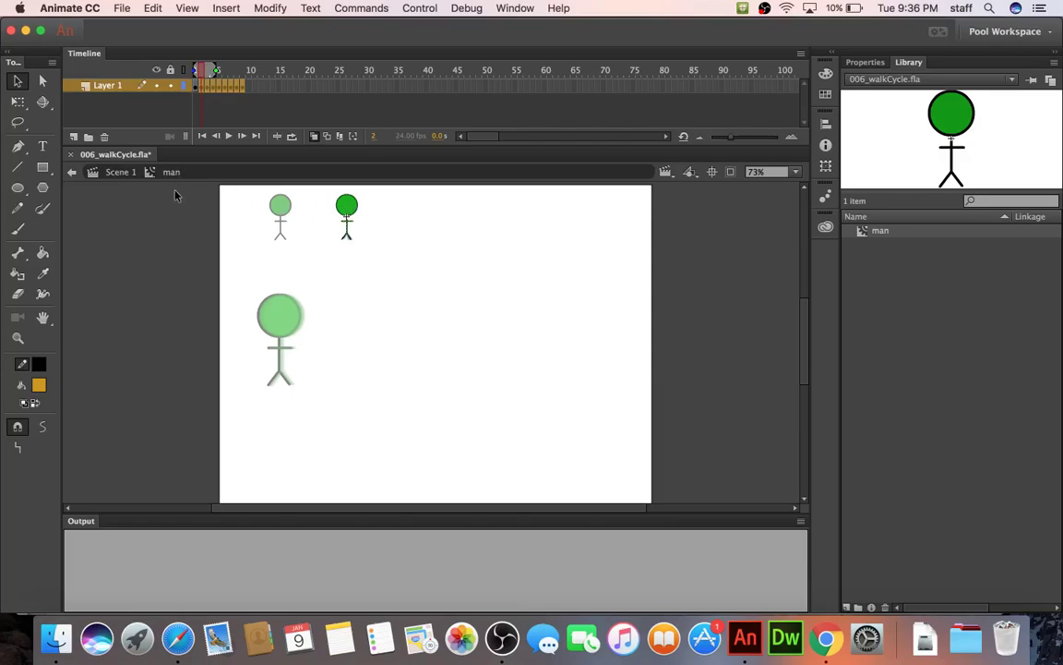
left_click(319, 206)
left_click(43, 253)
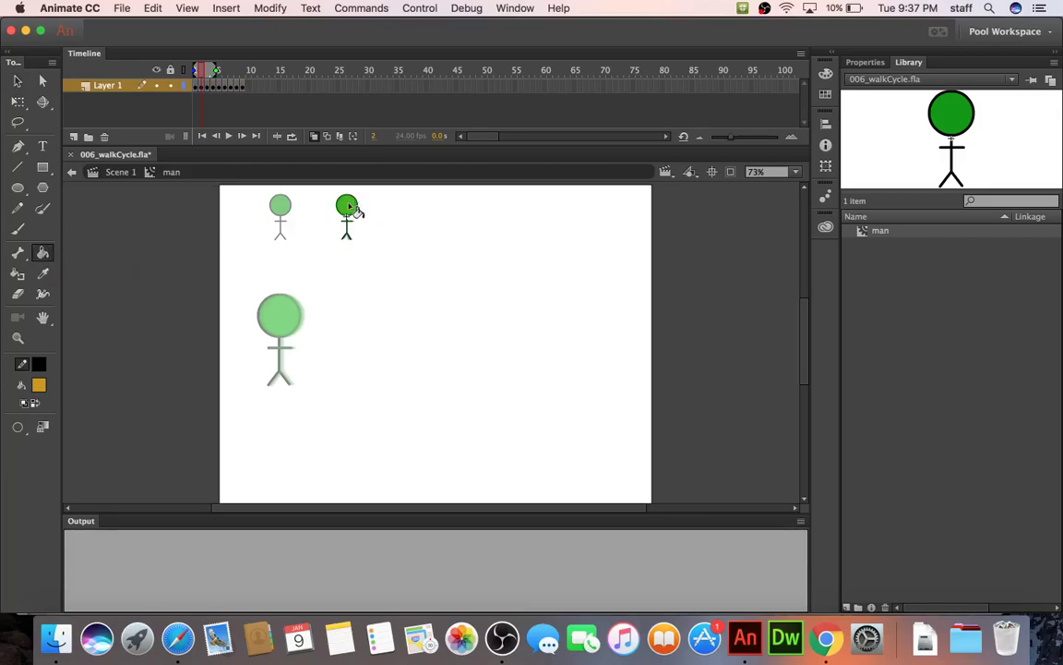
left_click(39, 387)
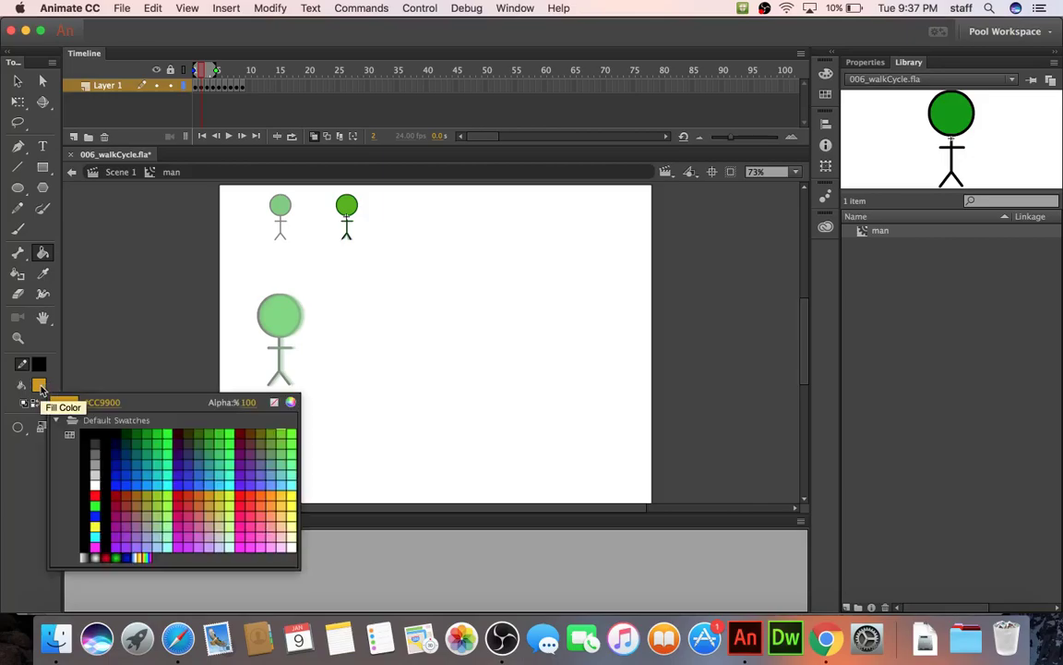
left_click(180, 495)
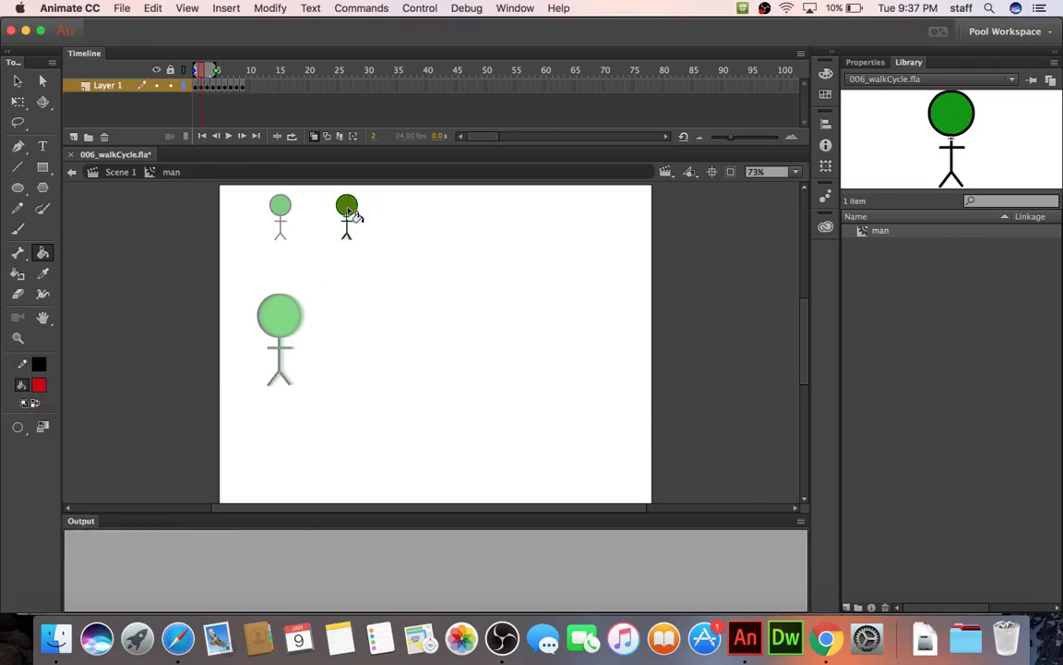
Turn off onion skinning in the man clip's timeline.
left_click(17, 274)
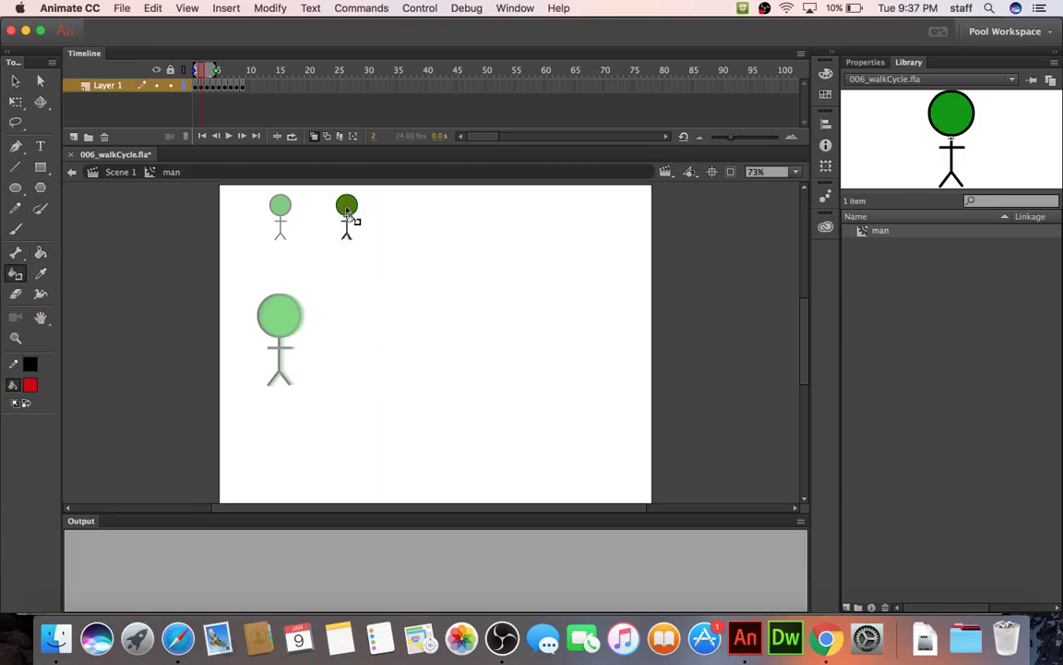
left_click(31, 386)
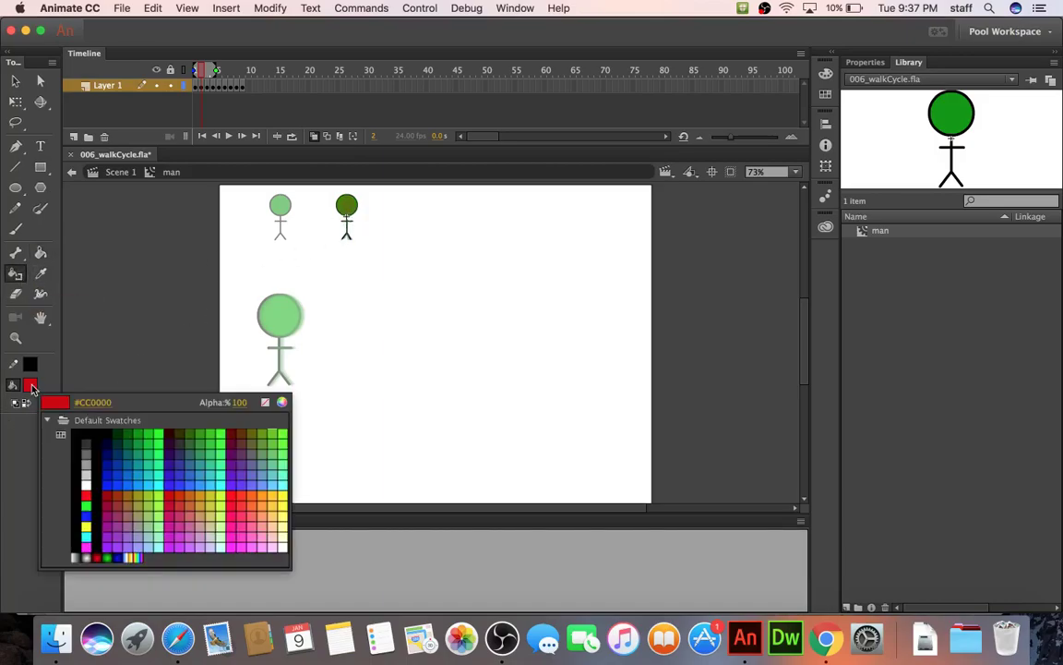
left_click(56, 407)
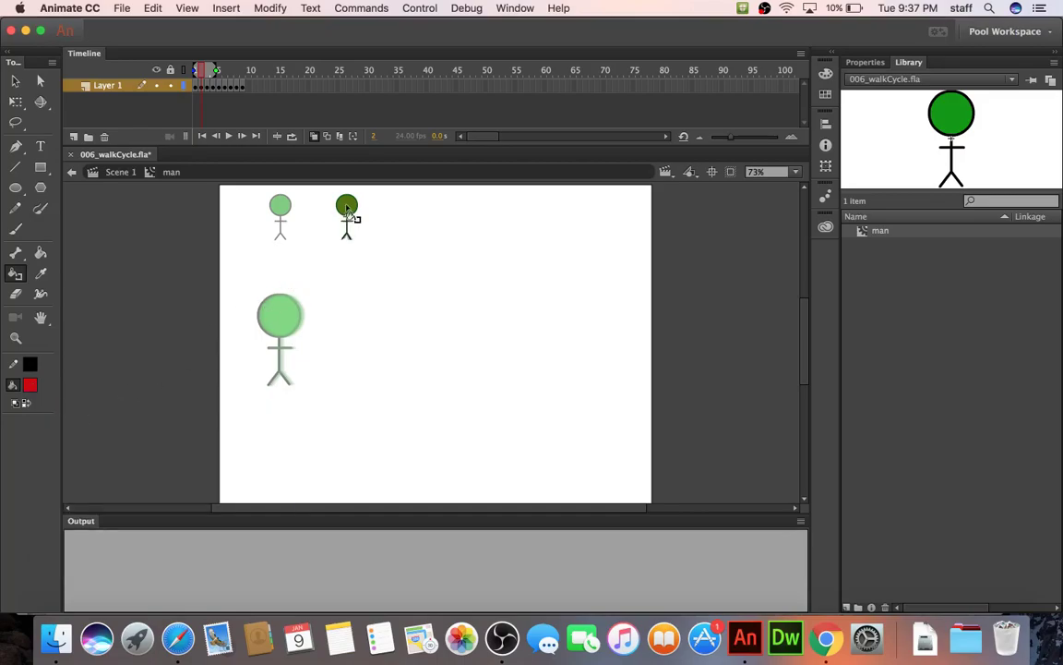
left_click(197, 85)
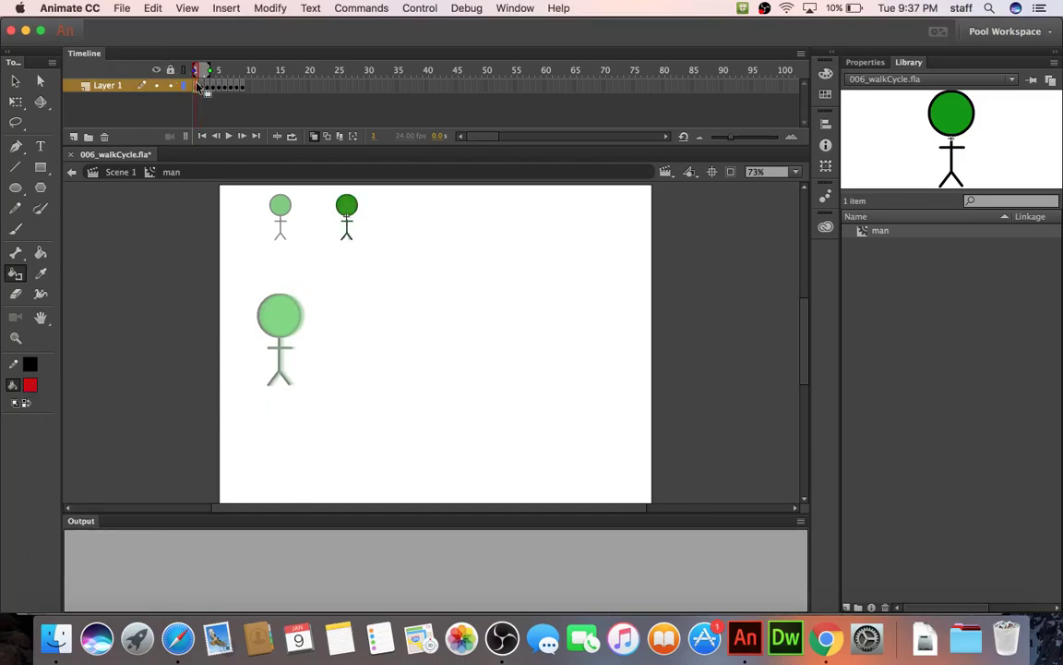
left_click(314, 137)
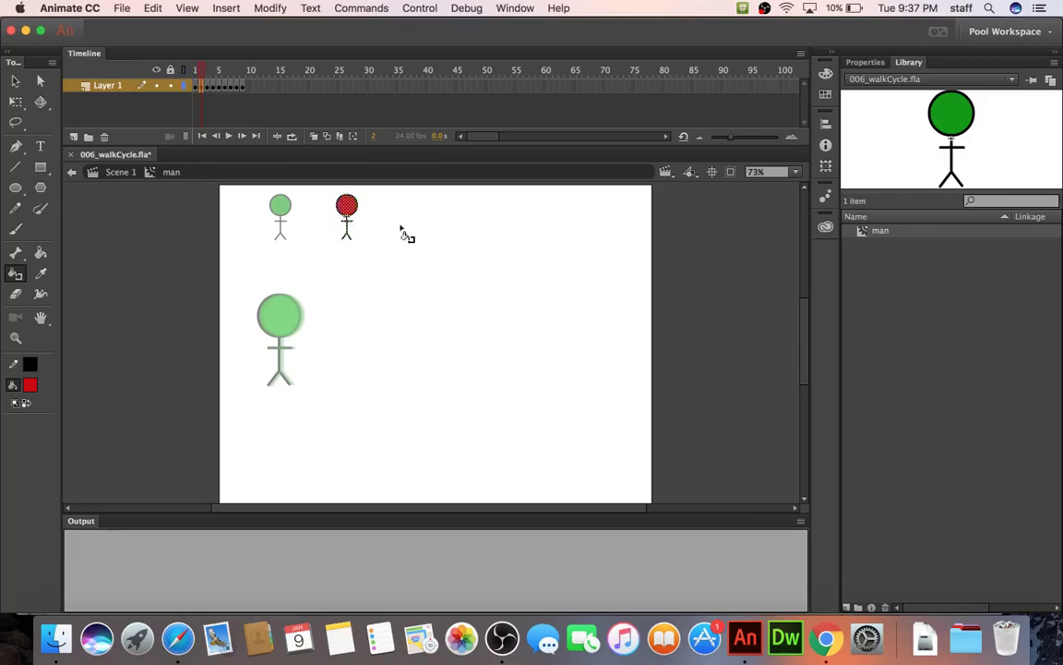
Fill the man's head with red on frame 1 of the clip and undo that fill.
left_click(17, 82)
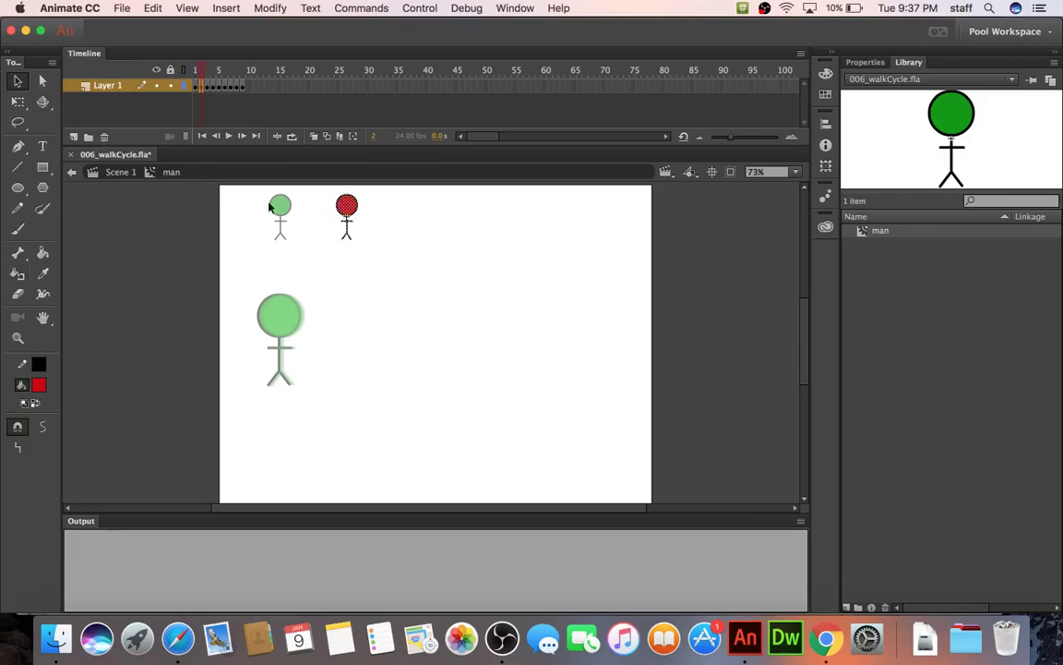
left_click(326, 211)
key("comma")
key("comma")
left_click(198, 93)
left_click(193, 89)
left_click(16, 273)
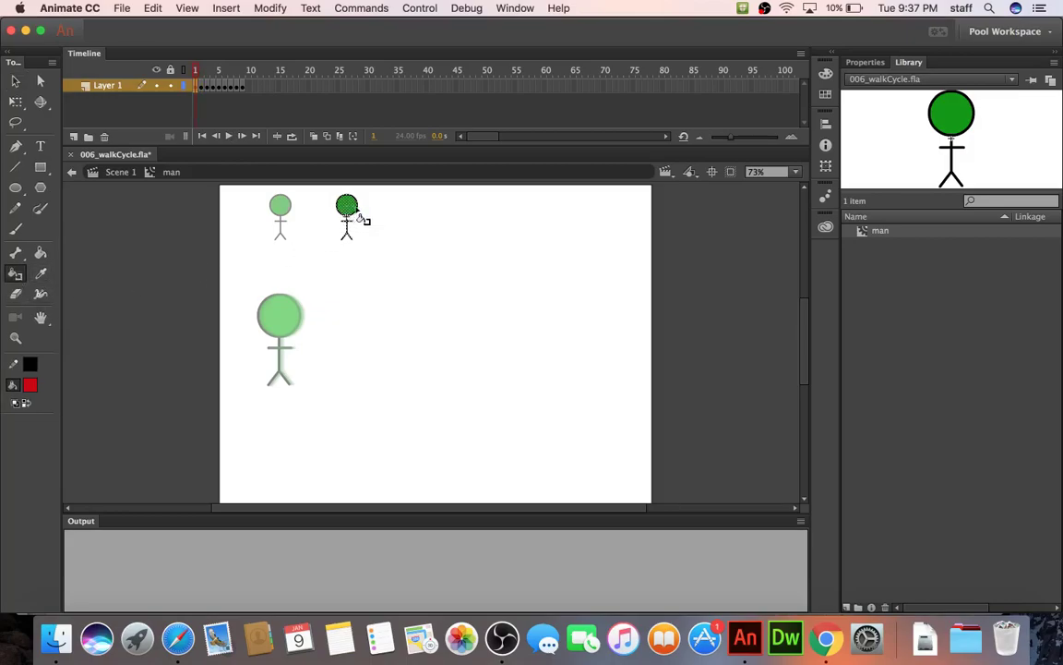
left_click(16, 80)
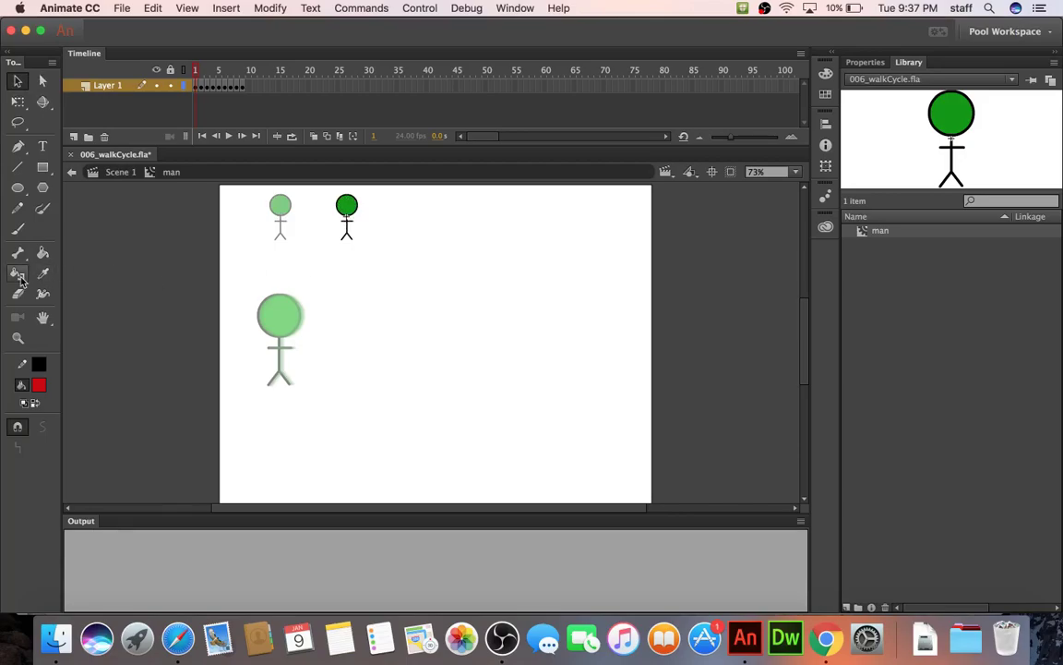
left_click(42, 258)
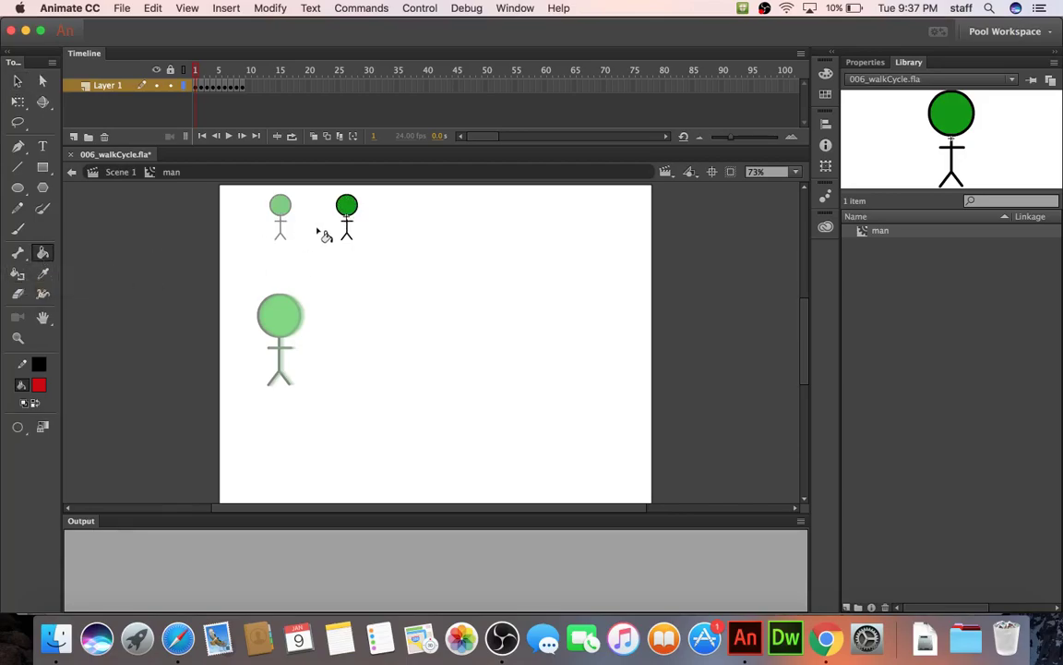
left_click(347, 206)
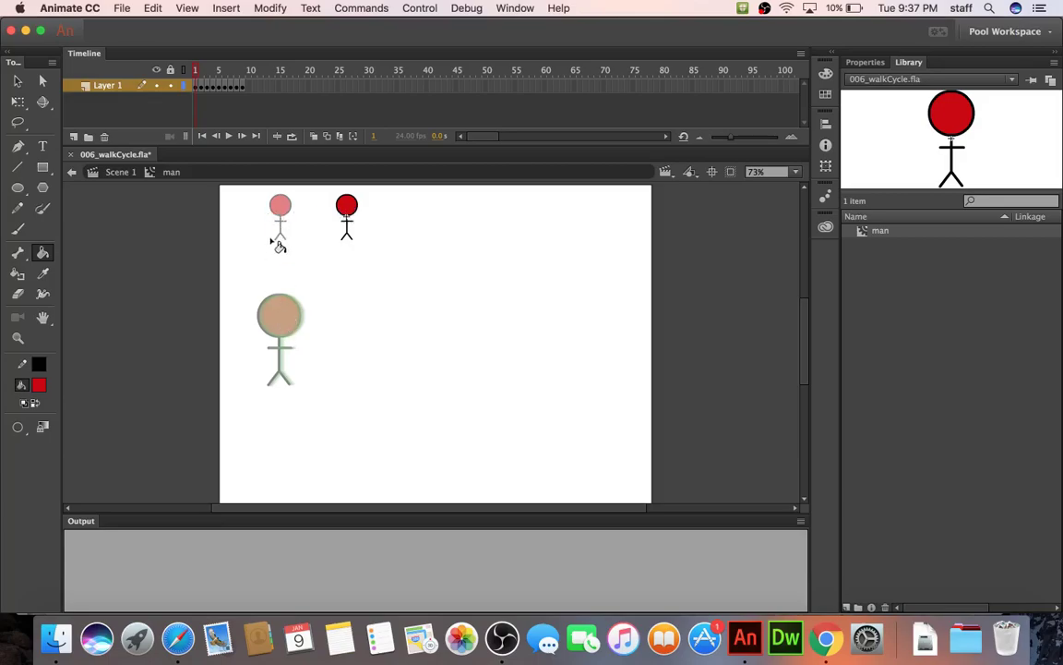
key("super+z")
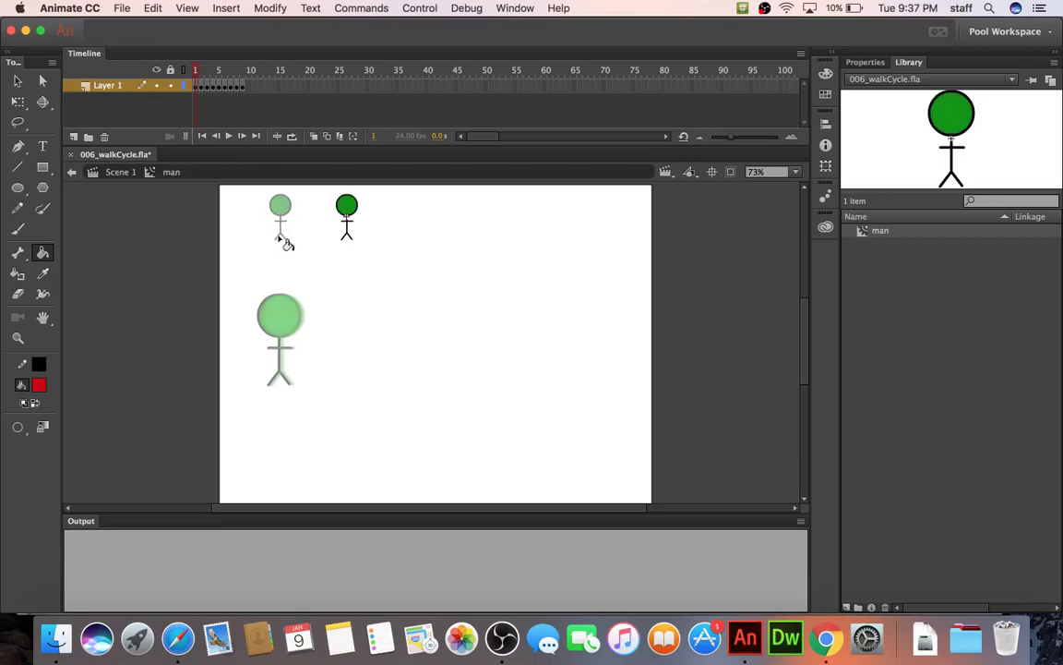
Return to Scene 1 and check the instance properties of the stand and walk layers' small men.
left_click(19, 81)
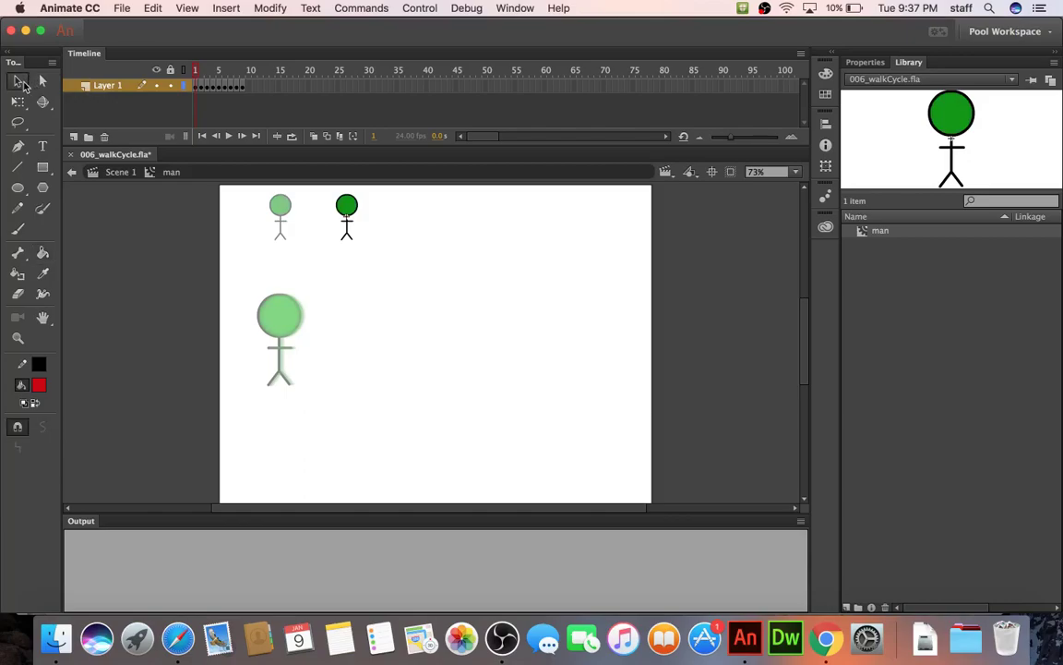
double_click(317, 245)
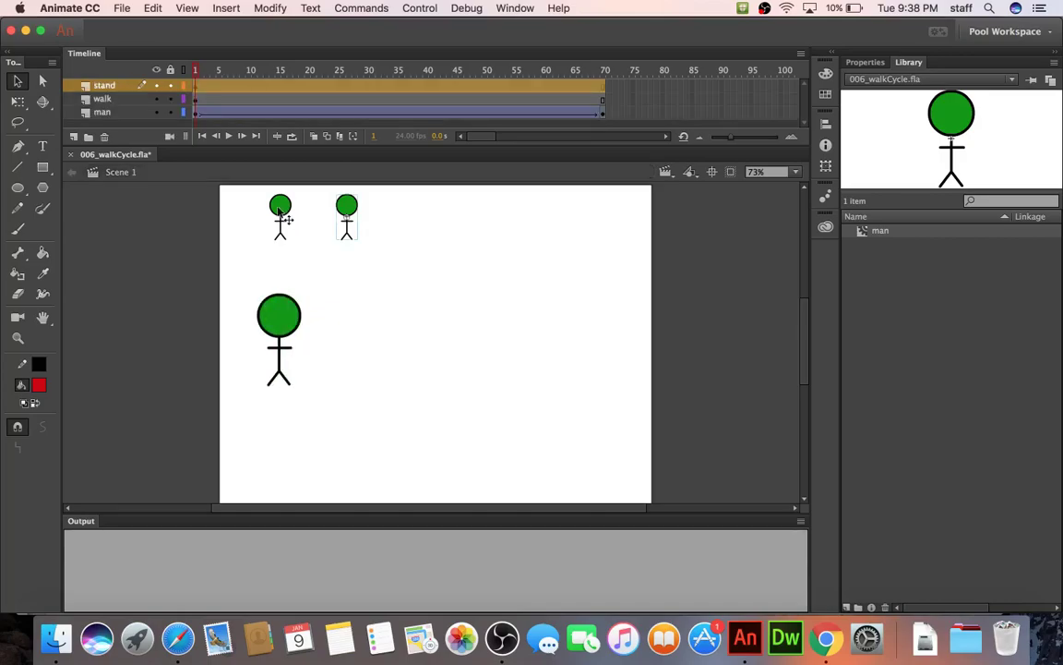
left_click(284, 221)
left_click(349, 218)
left_click(867, 62)
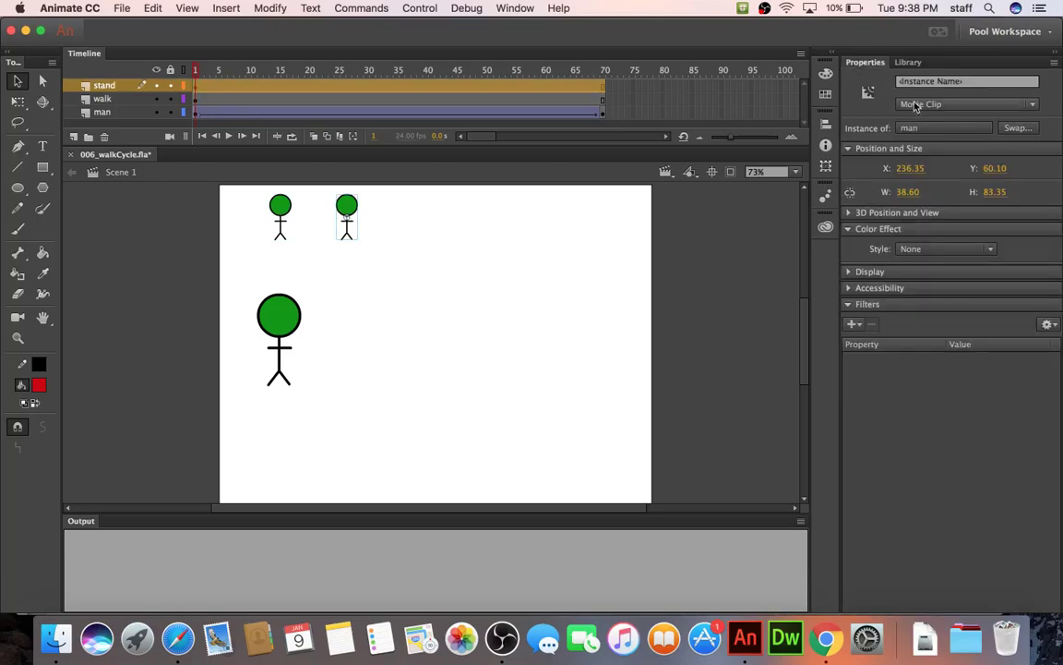
left_click(286, 212)
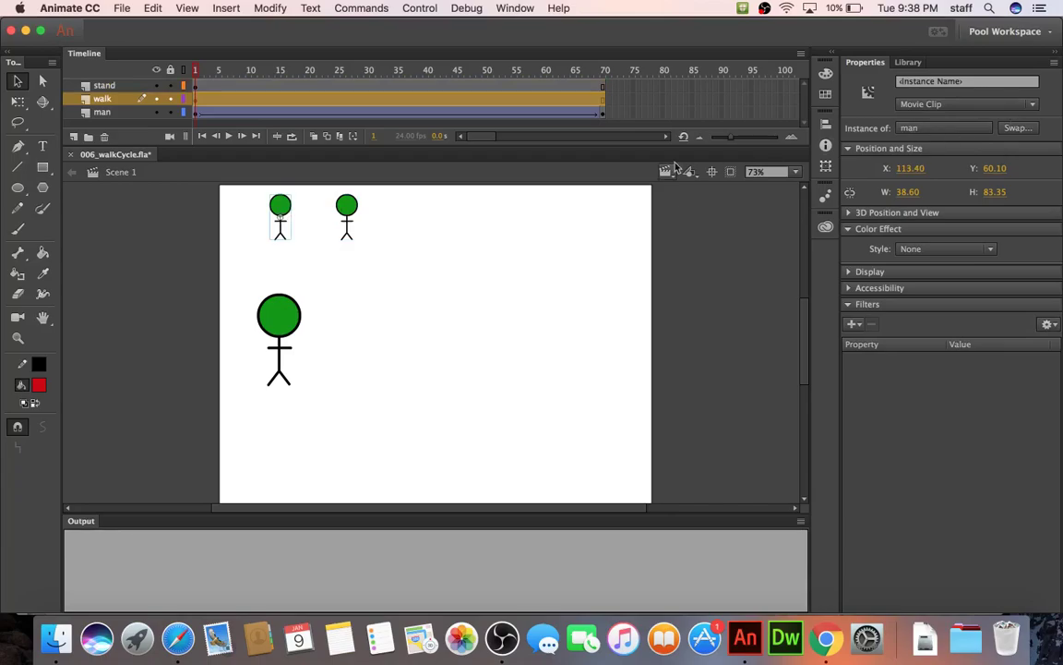
Duplicate the symbol of the stand layer's small man under the name man_standing.
left_click(347, 208)
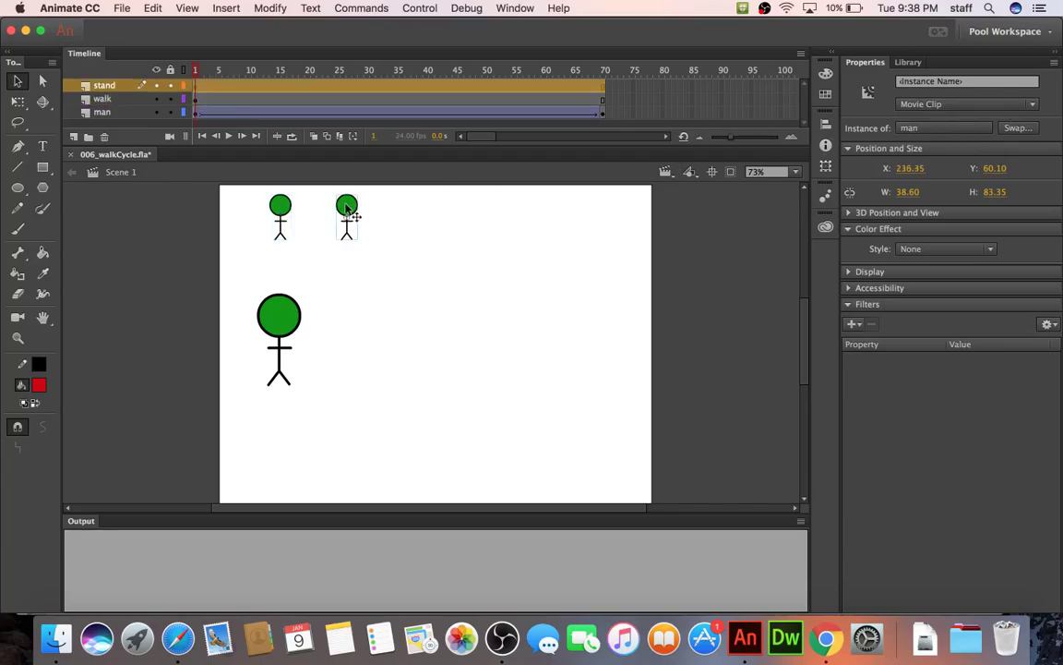
right_click(346, 209)
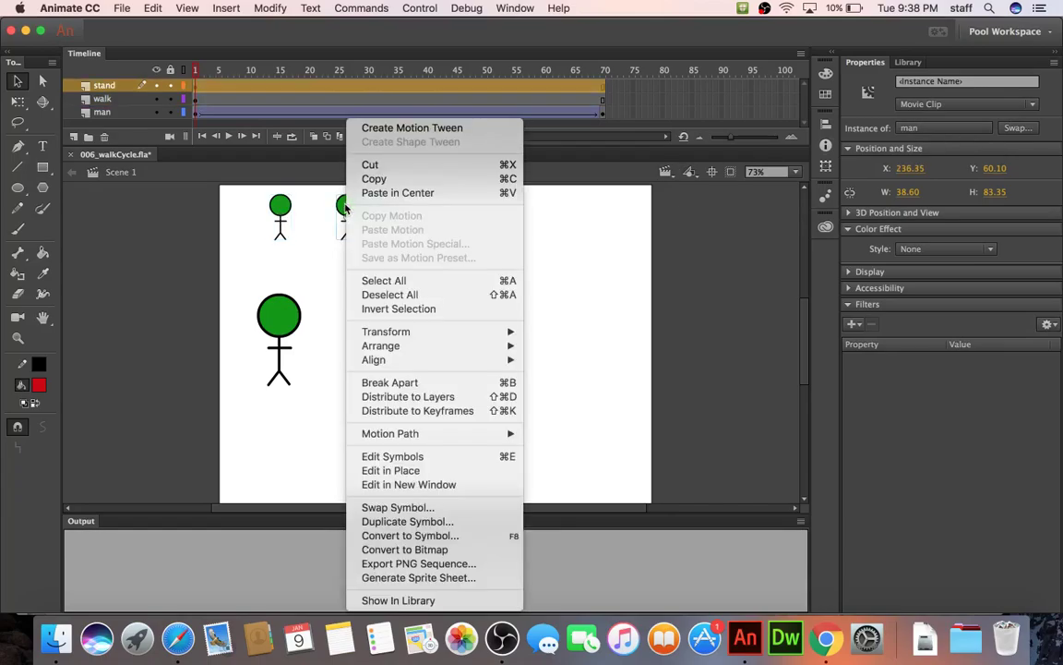
left_click(392, 522)
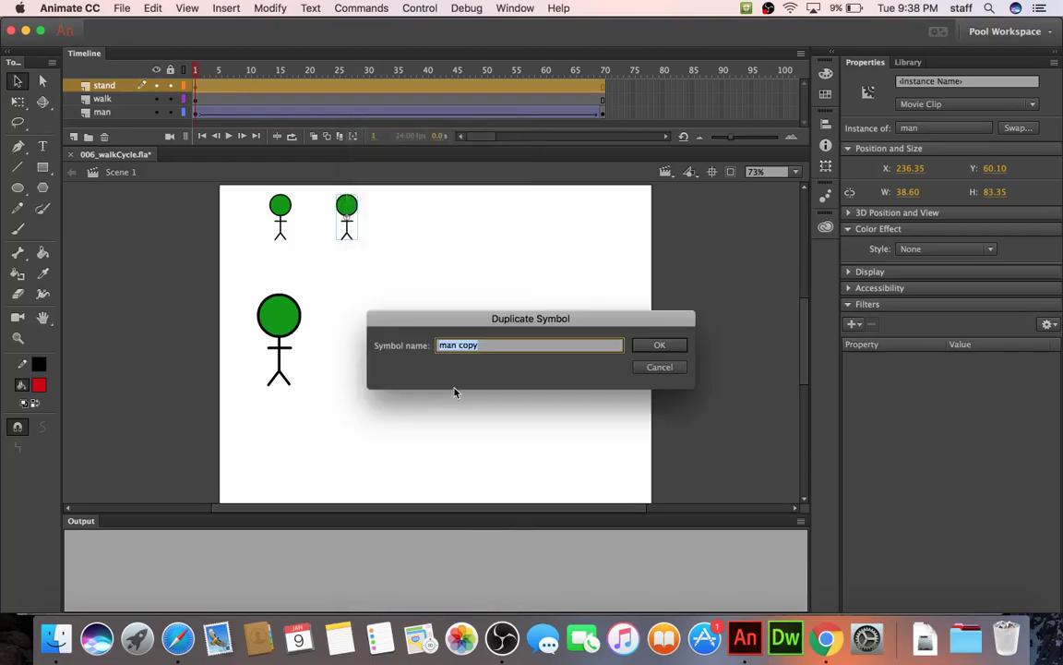
type("man_standing")
key("Return")
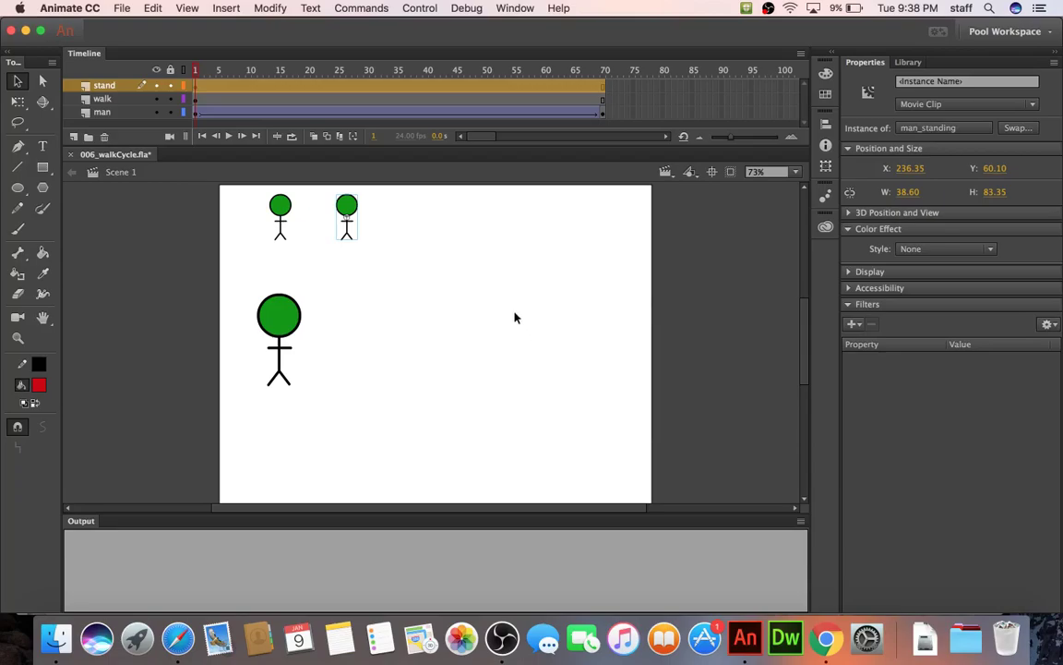
Remove every frame after frame 1 from the man_standing clip and return to Scene 1.
double_click(347, 211)
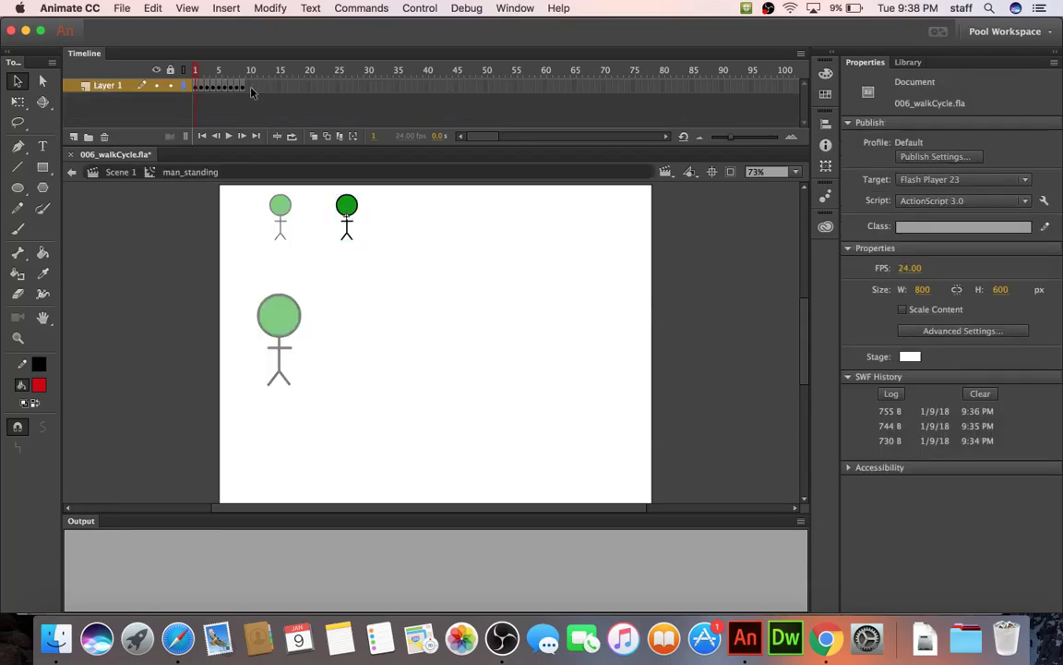
left_click_drag(214, 91, 203, 90)
right_click(203, 91)
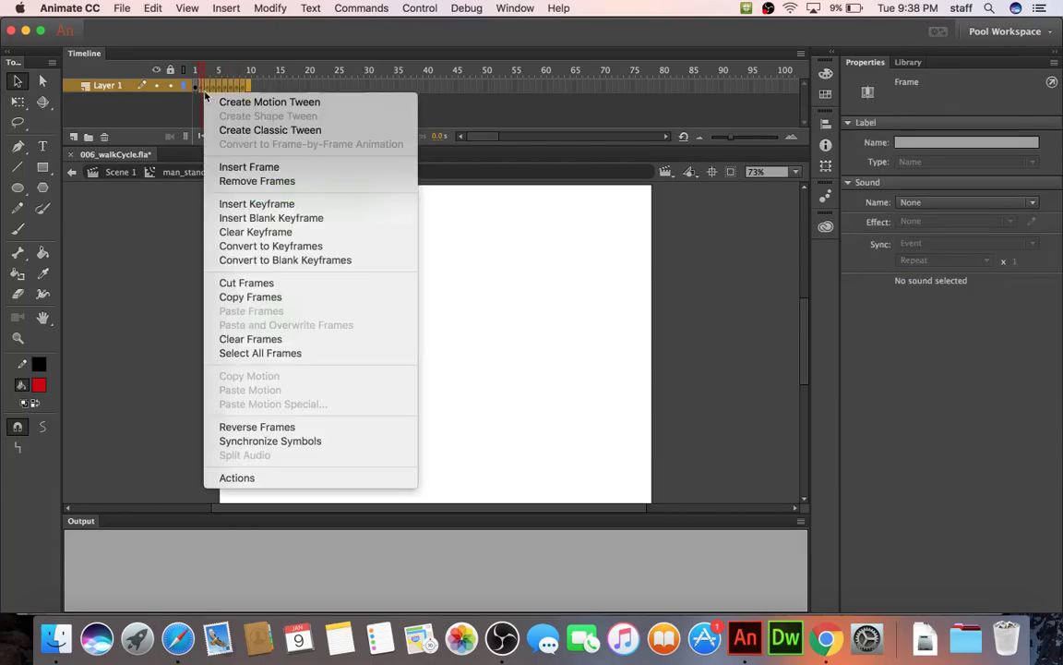
left_click(254, 181)
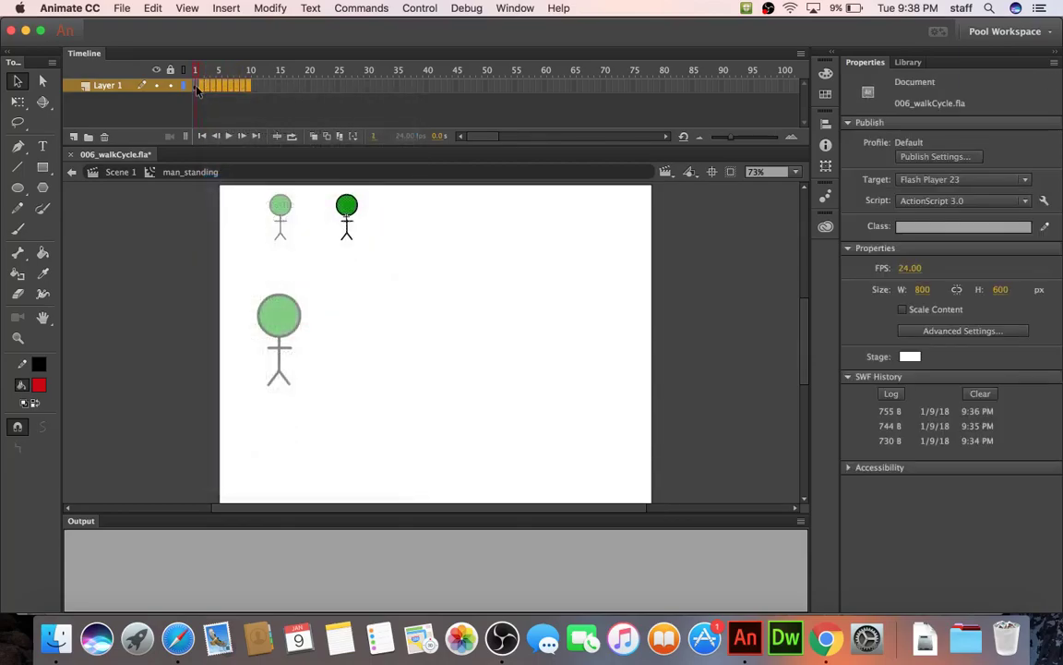
left_click(196, 90)
double_click(313, 218)
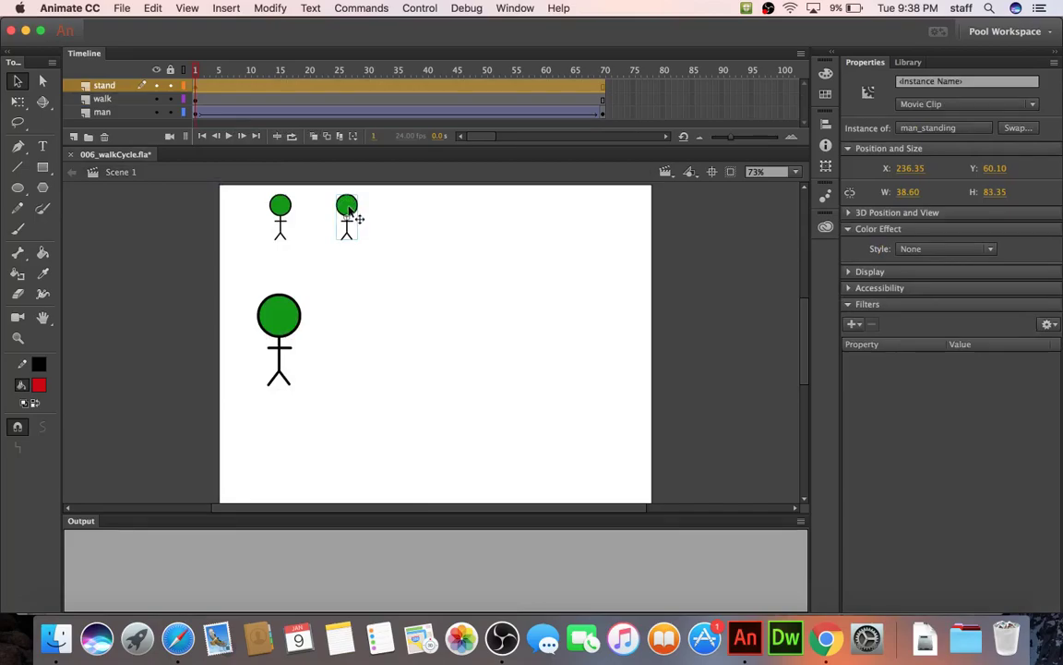
Preview the movie with the standing man, close the preview and scrub the man layer's tween to frame 70.
scroll(349, 211, "down", 10)
scroll(348, 210, "left", 3)
scroll(349, 210, "down", 10)
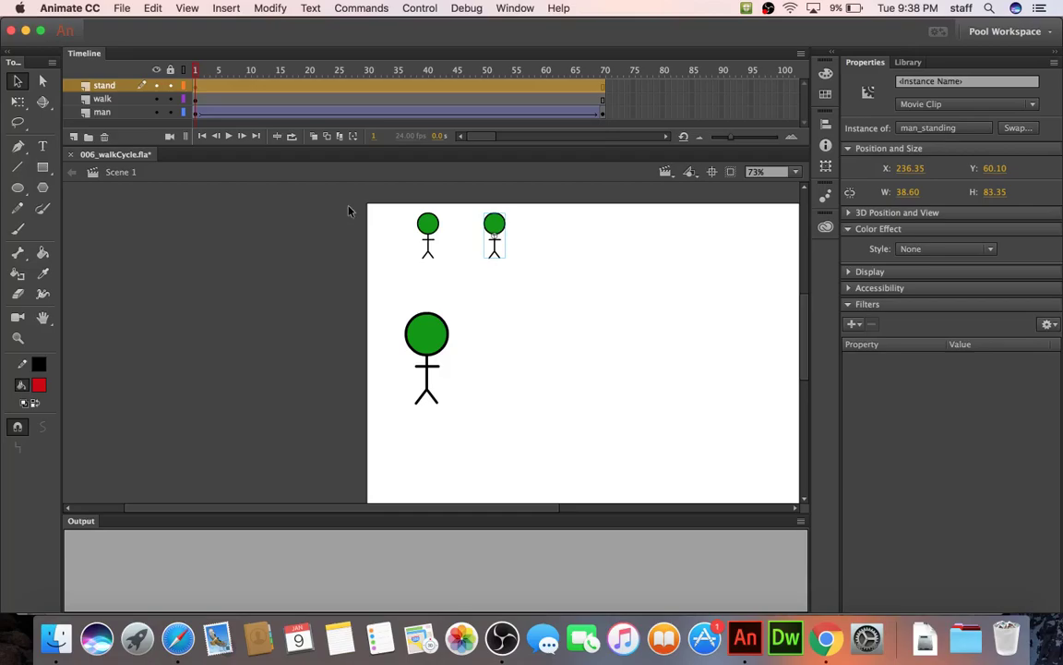
key("super+Return")
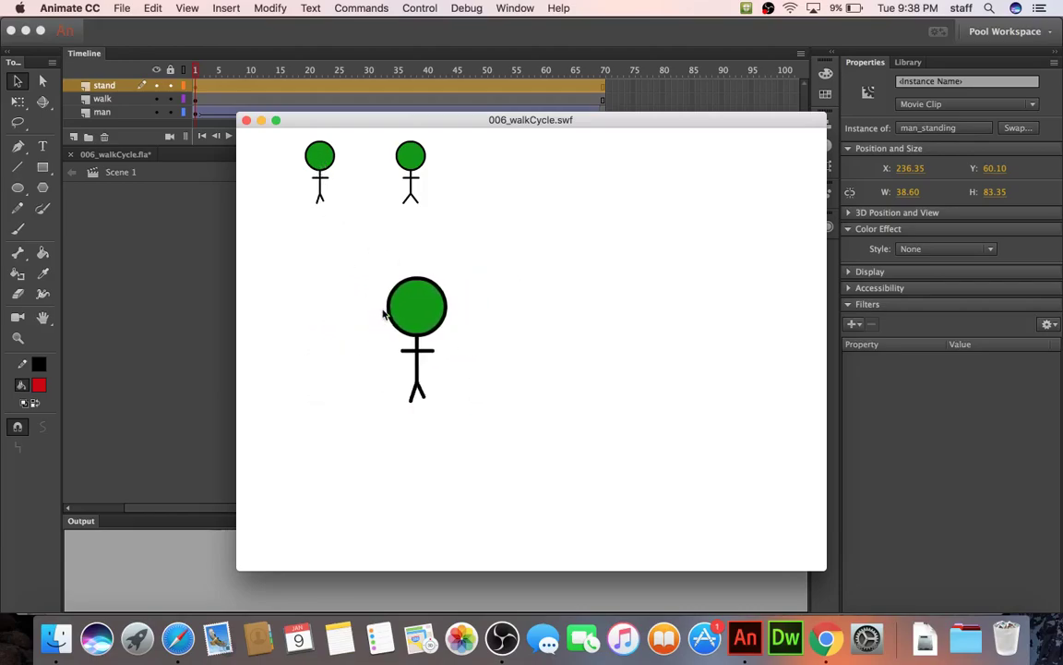
left_click(246, 121)
left_click_drag(197, 114, 594, 121)
left_click(603, 119)
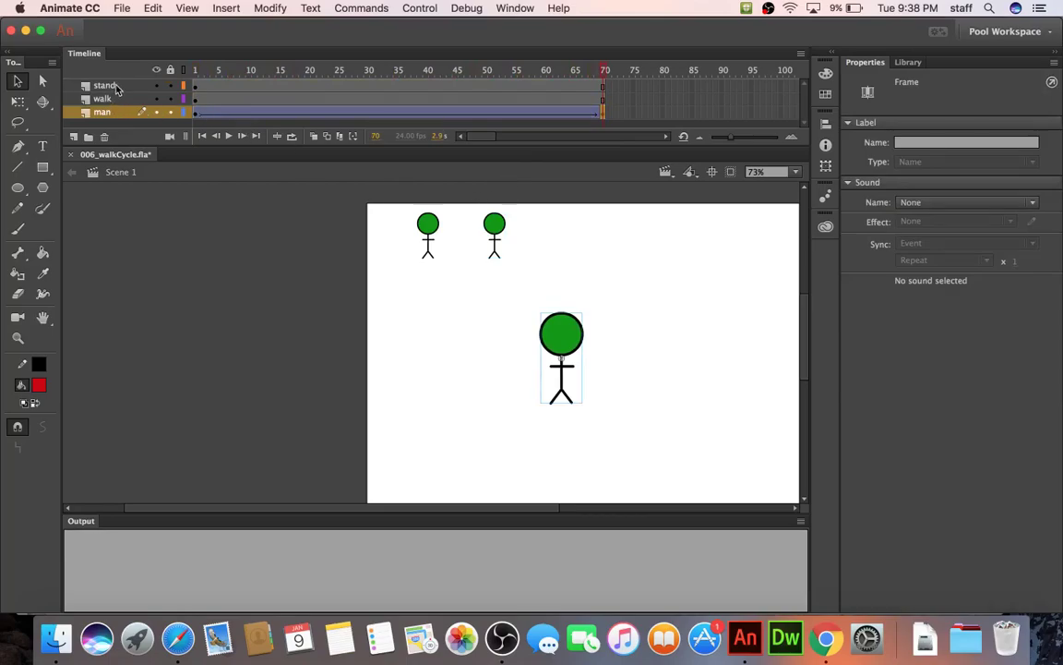
Select each of the three men on the stage at frame 70 to compare which symbol each instance uses.
left_click(494, 235)
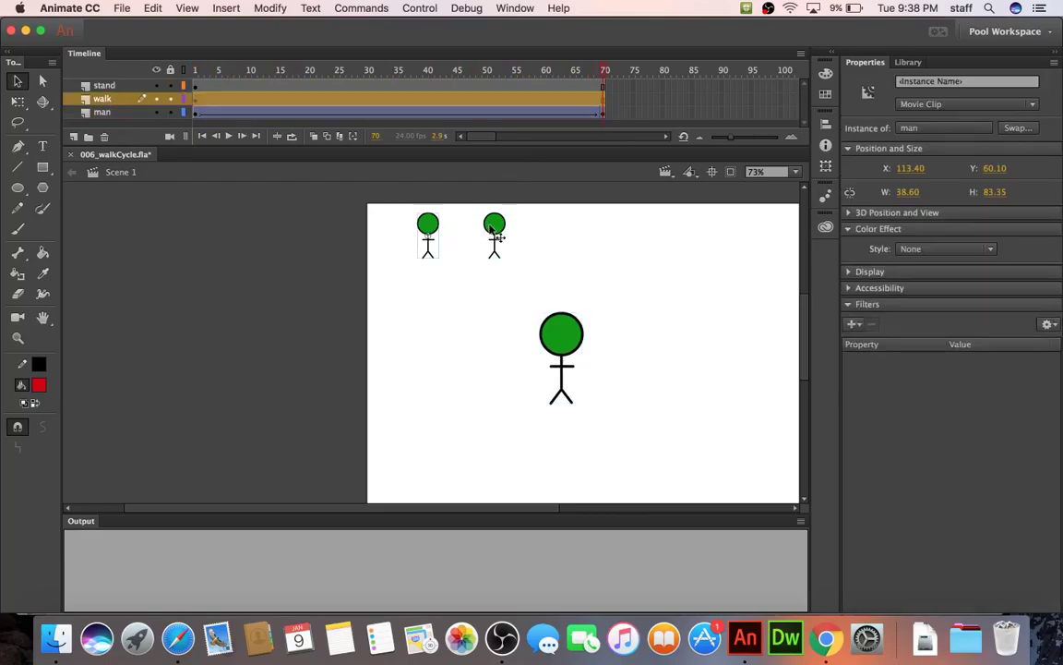
left_click(426, 228)
left_click(493, 228)
left_click(495, 230)
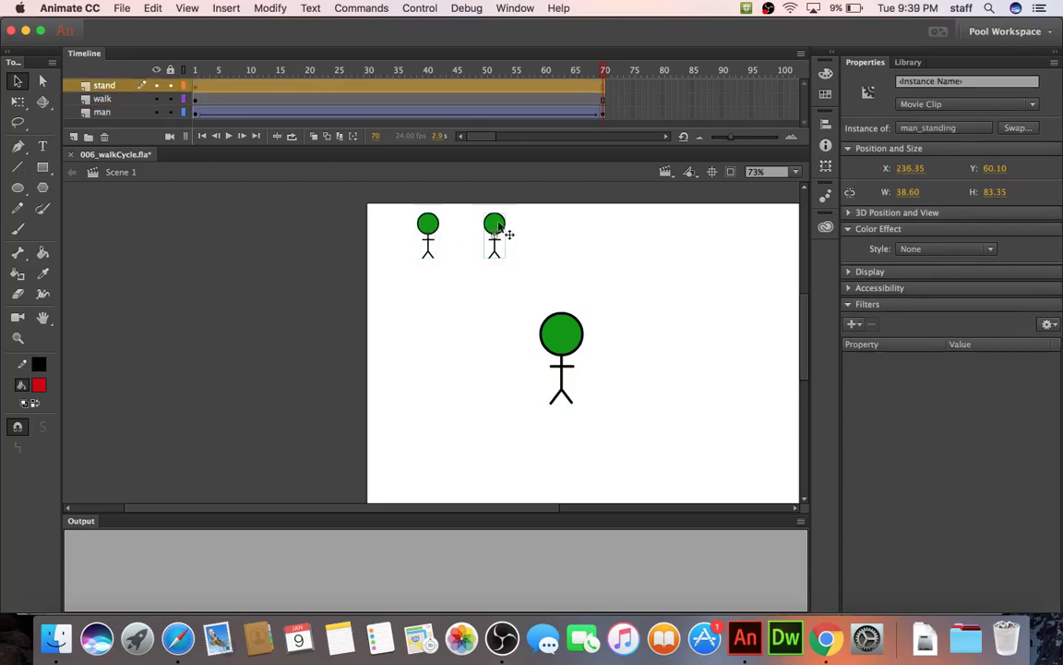
left_click(429, 229)
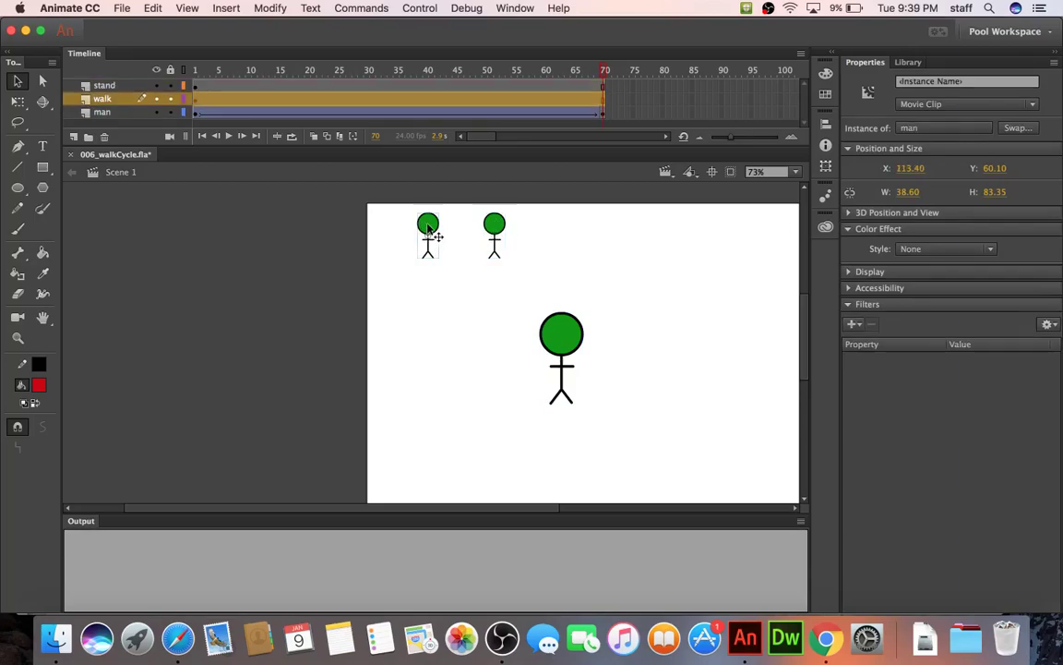
left_click(561, 338)
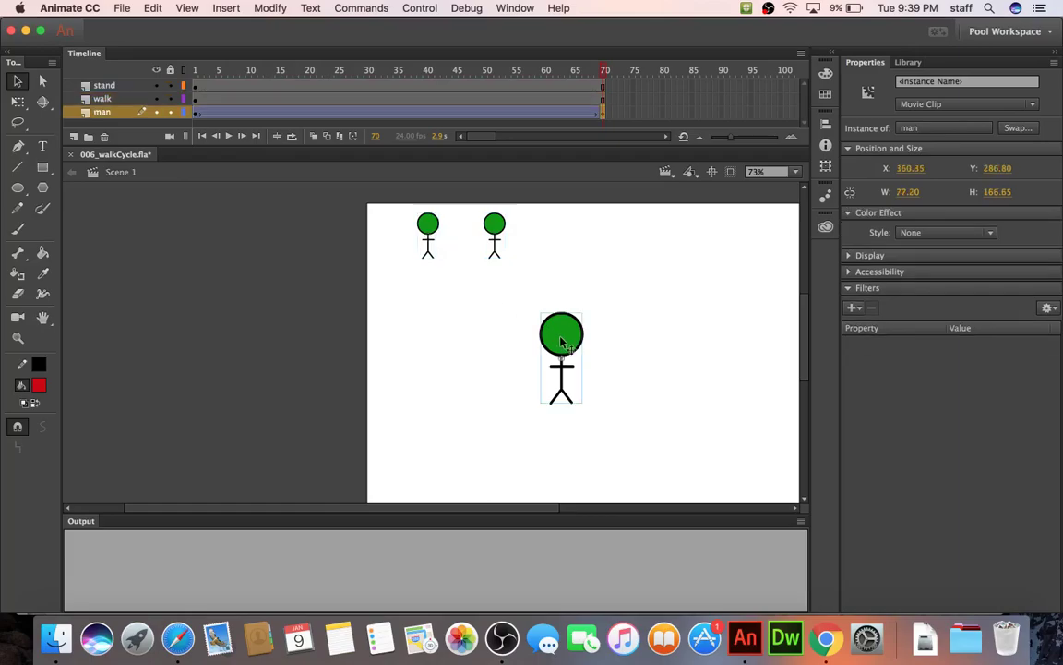
Switch between the walk and stand men and the large man at frame 70 to check their symbols again.
left_click(494, 229)
left_click(425, 231)
left_click(496, 231)
left_click(431, 229)
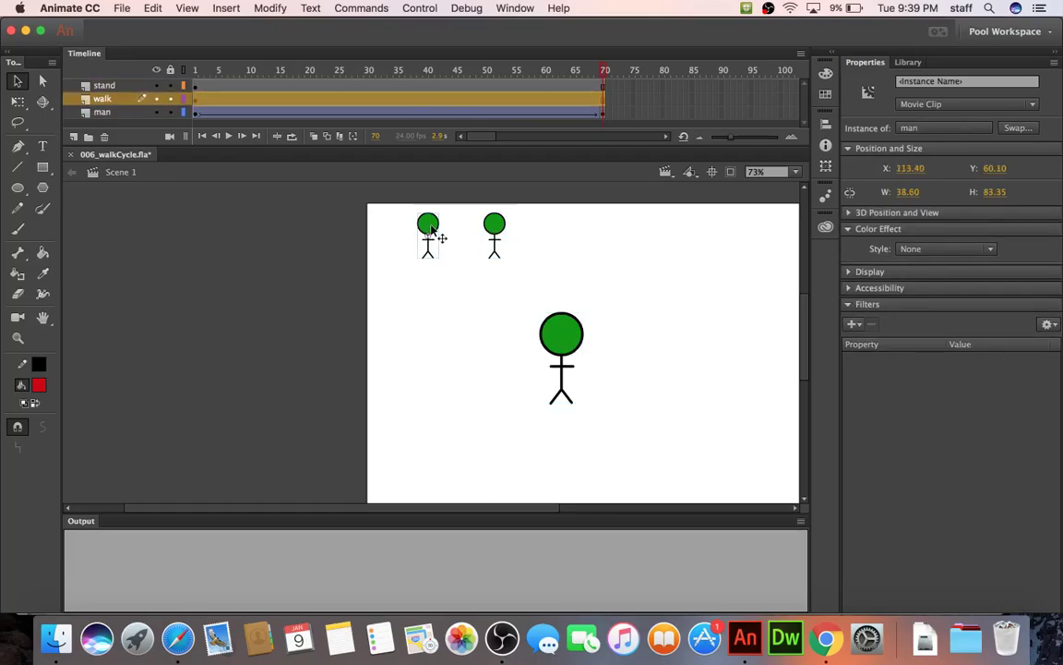
left_click(499, 235)
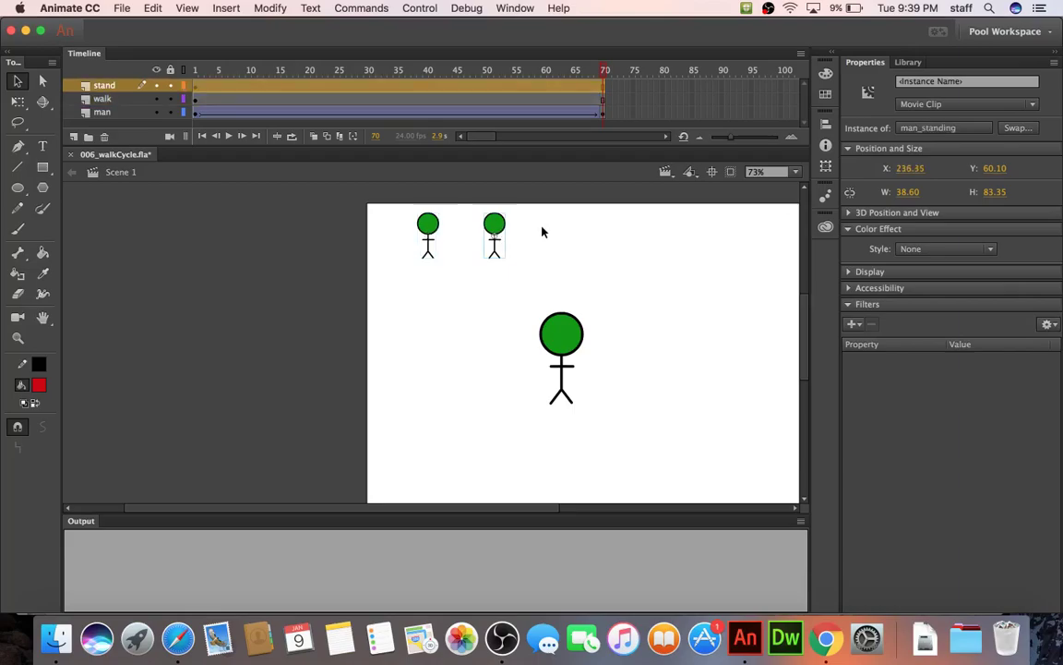
left_click(591, 233)
left_click(561, 337)
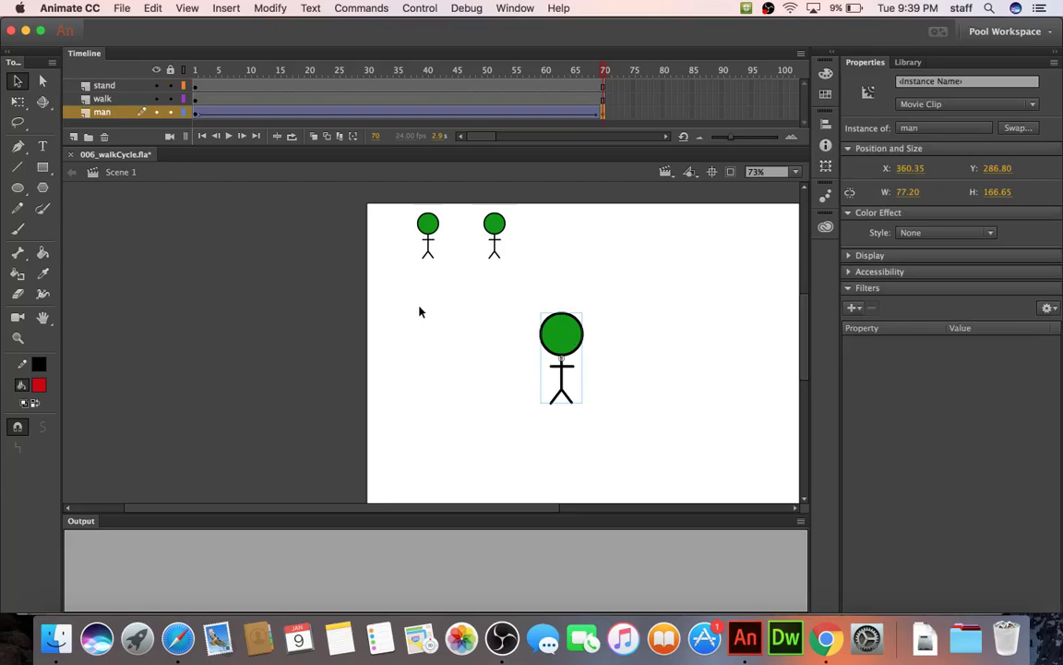
Move the man layer's whole tween later in the timeline so it starts at frame 25.
left_click(196, 113)
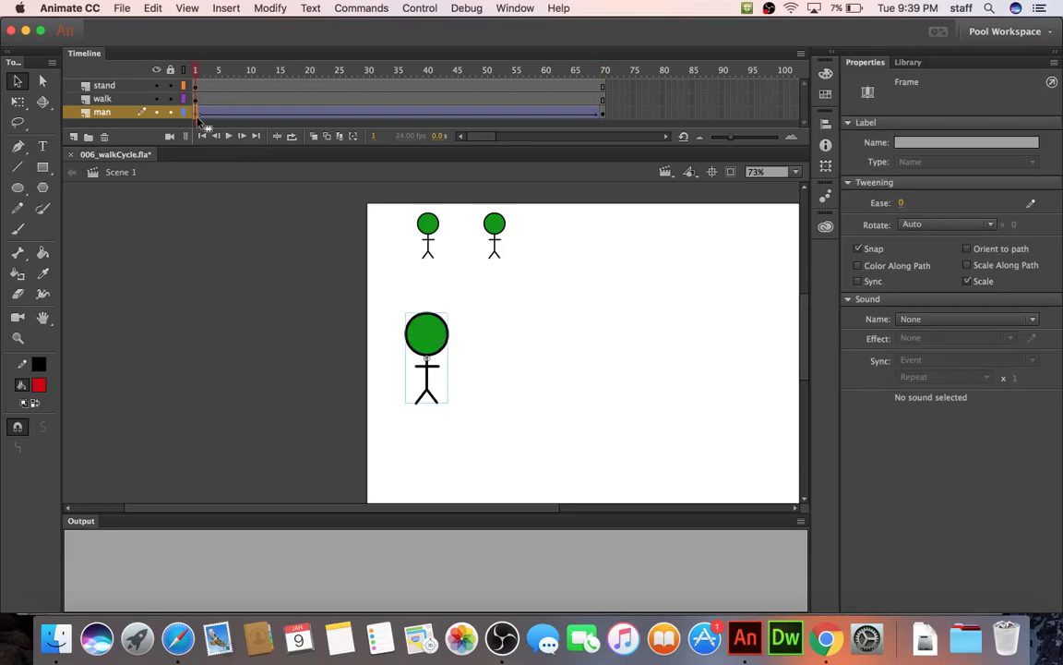
left_click_drag(591, 118, 332, 117)
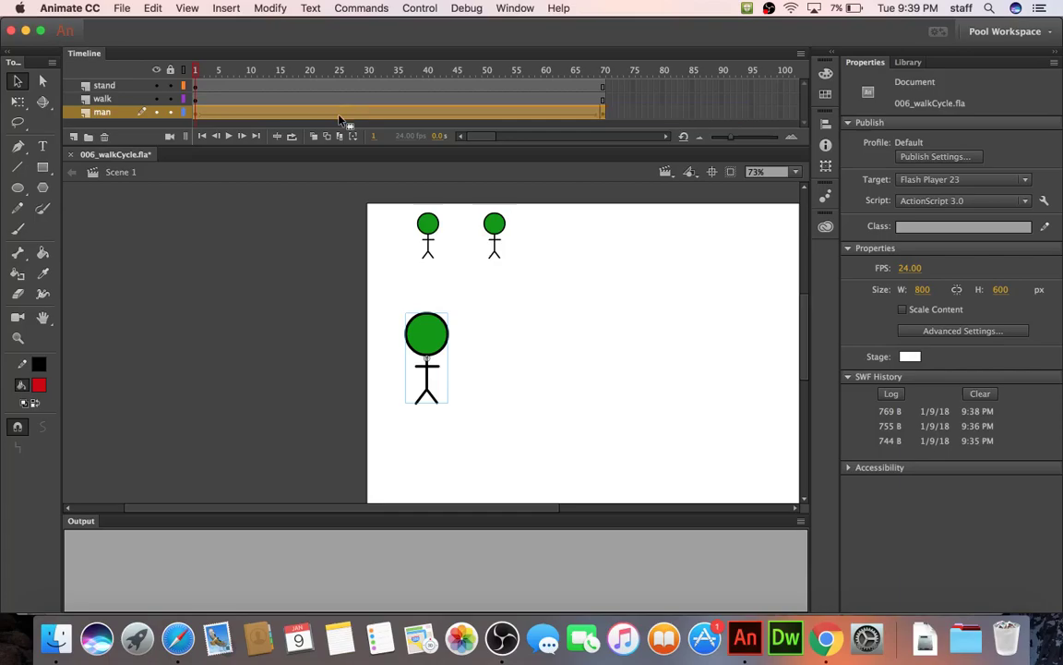
left_click(196, 116)
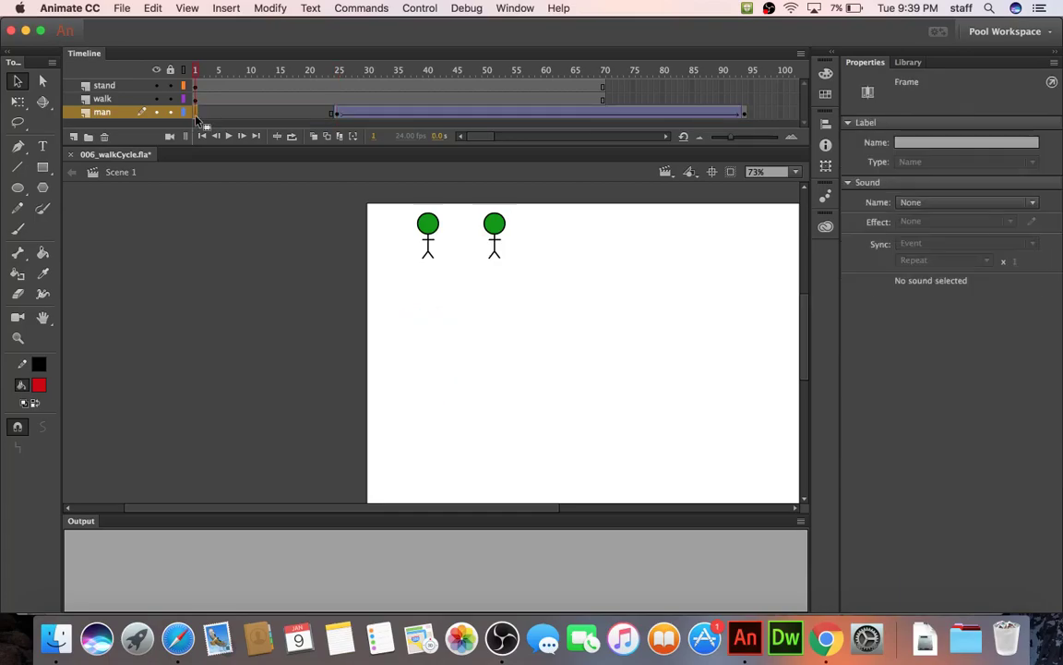
Copy the man from frame 25, paste him in place at frame 1 of the man layer, and preview the movie.
left_click(338, 114)
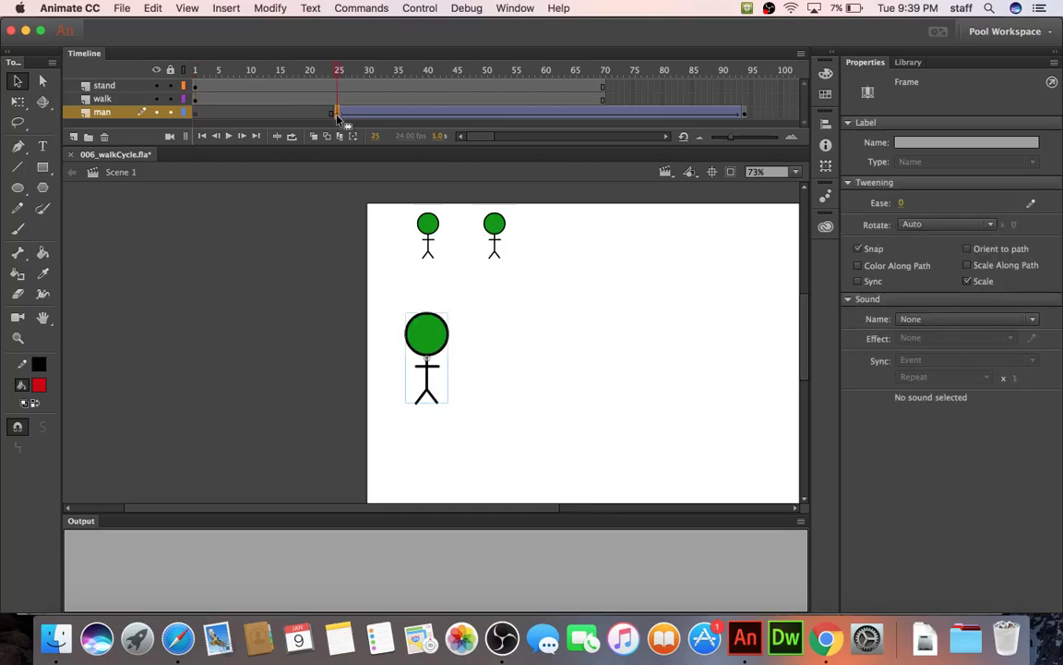
left_click(195, 115)
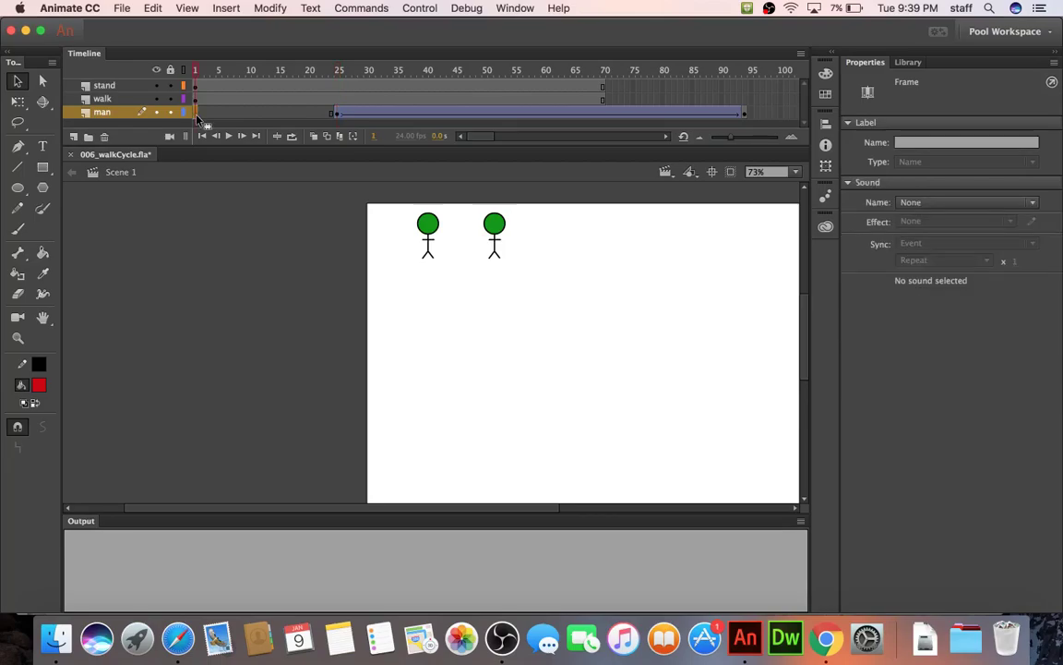
key("super+v")
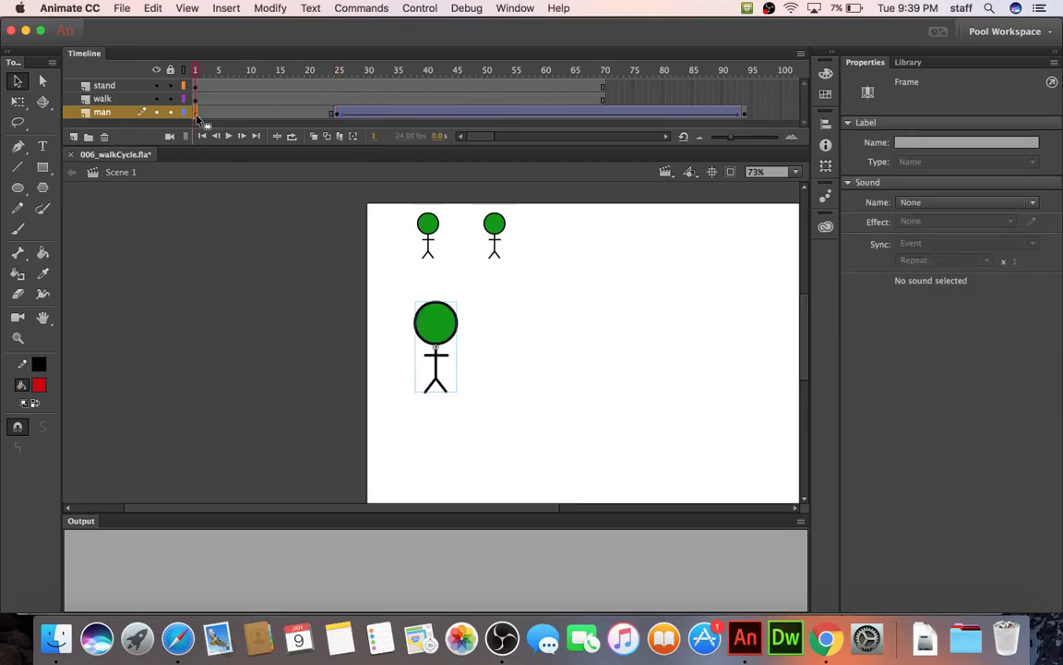
key("super+z")
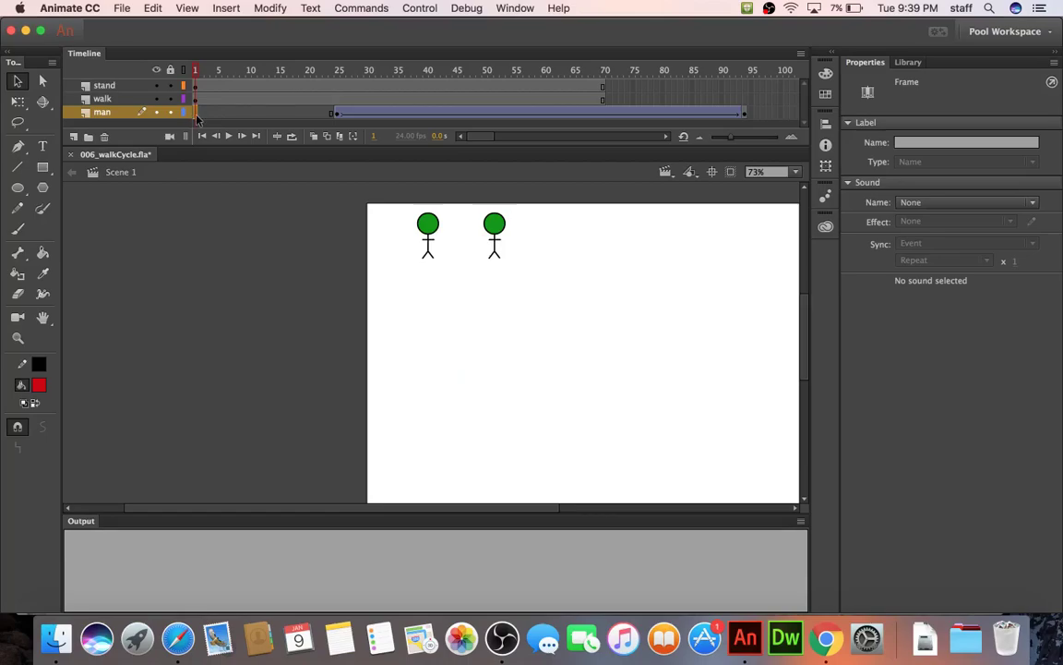
key("super+shift+v")
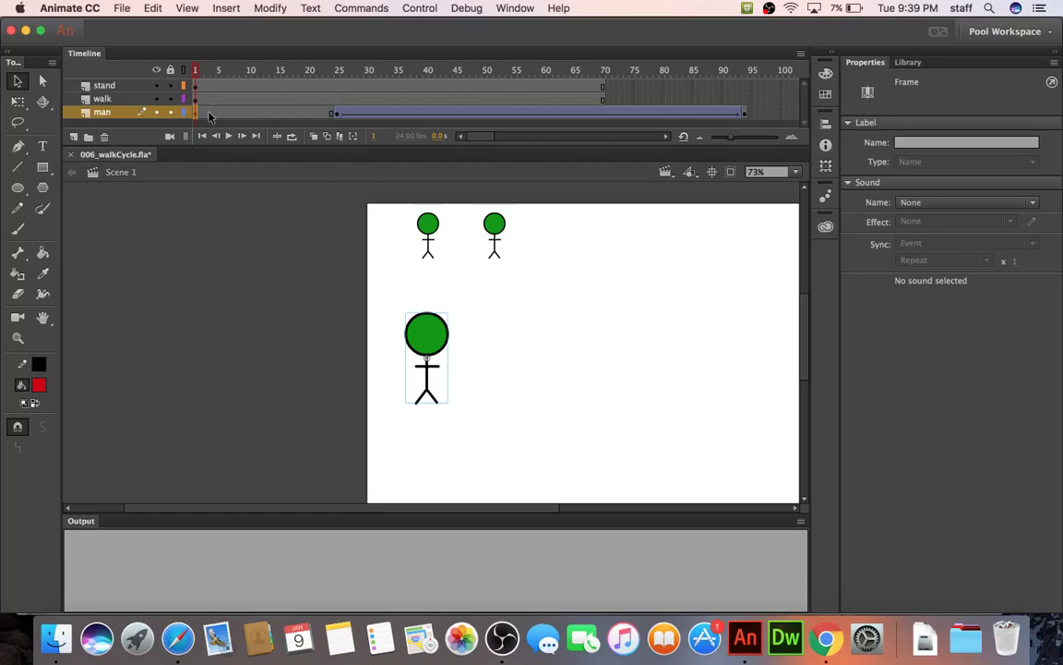
key("super+Return")
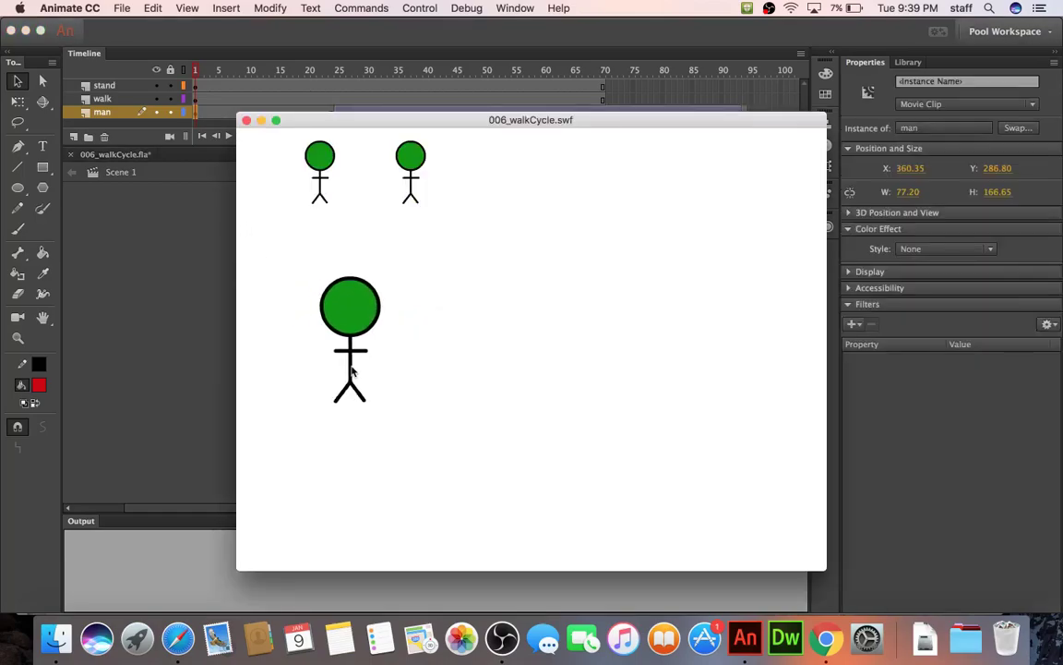
left_click(247, 120)
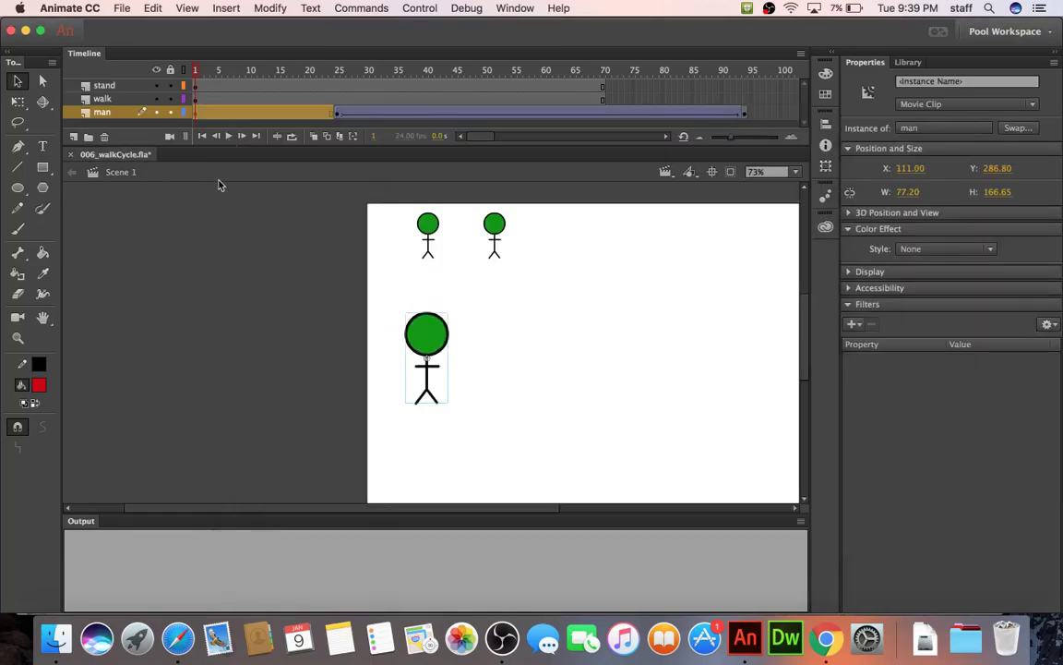
Swap the large man at frame 1 for the man_standing symbol and preview the movie.
left_click(305, 297)
right_click(427, 332)
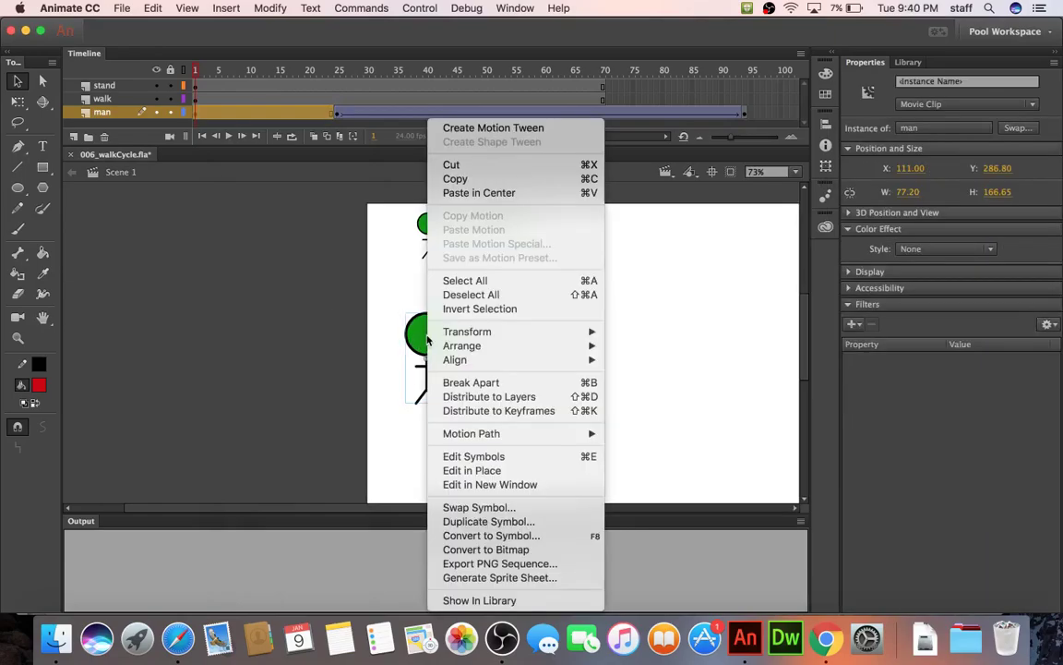
left_click(452, 507)
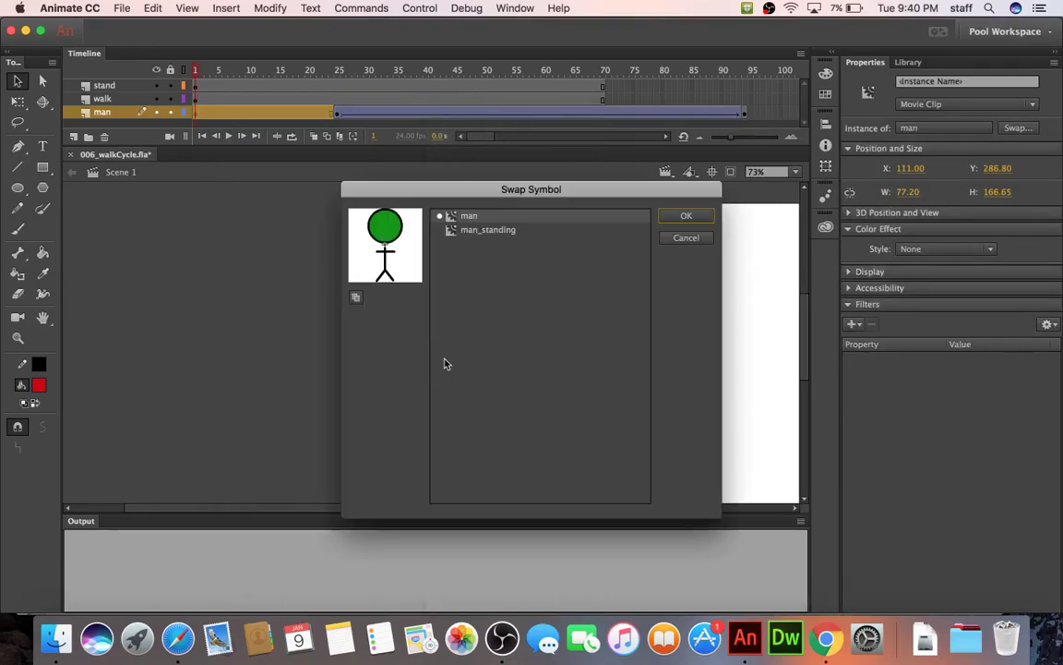
left_click(472, 231)
left_click(684, 216)
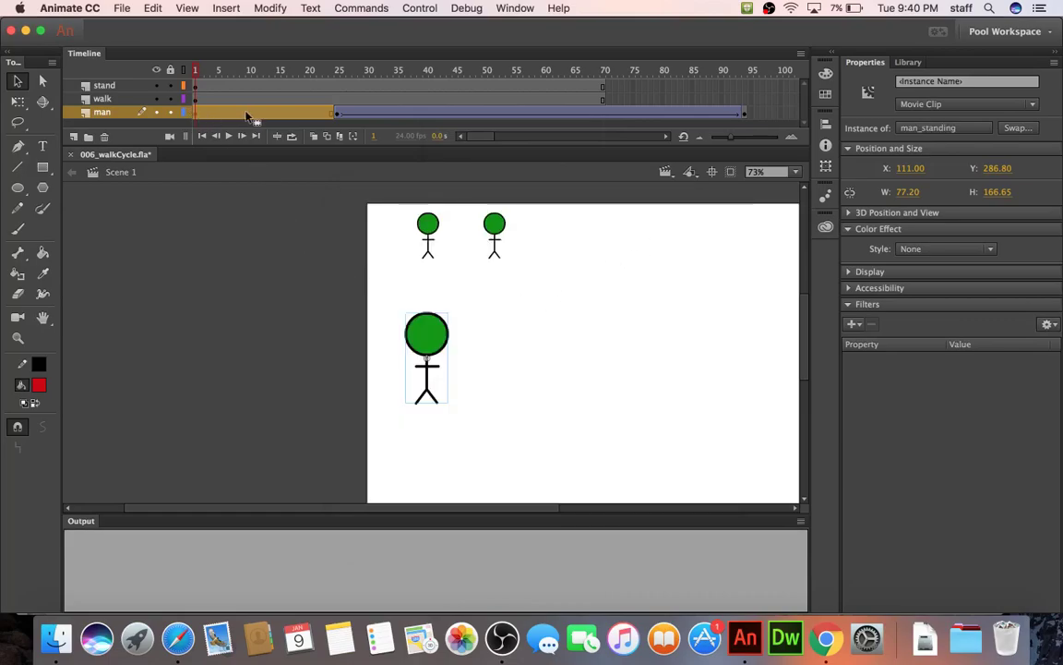
left_click(337, 114)
key("super+Return")
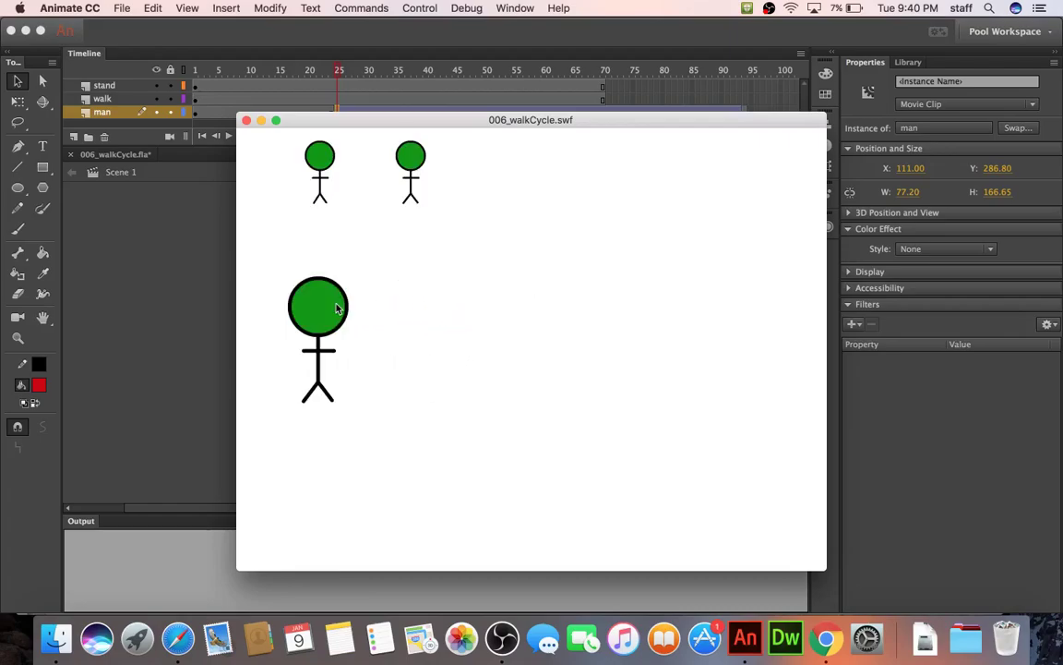
left_click(246, 121)
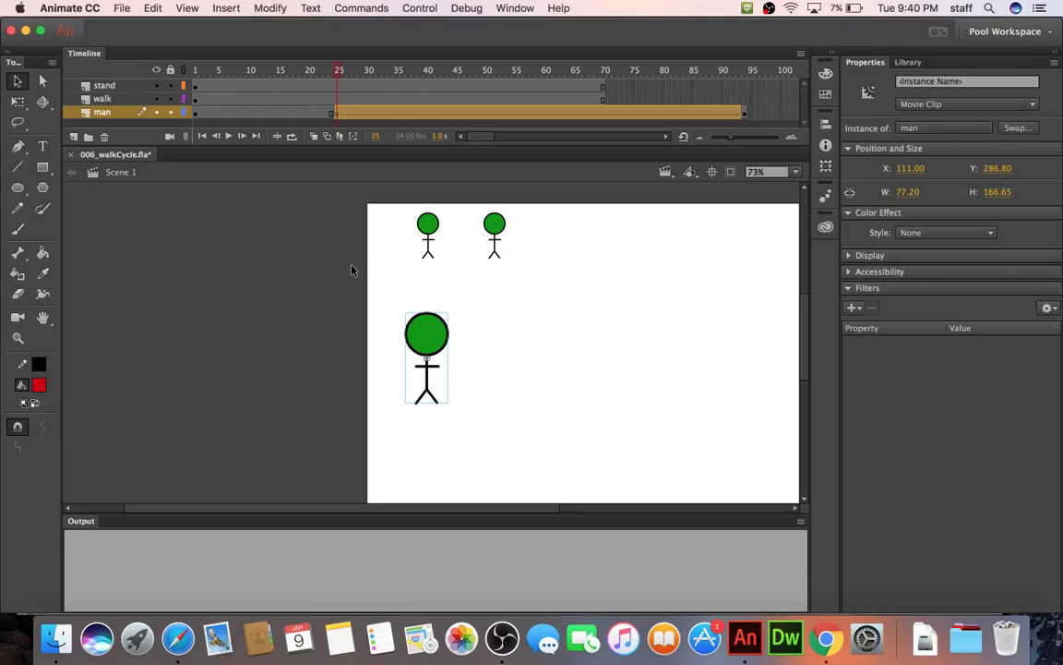
Extend the stand and walk layers to frame 94 to match the end of the man layer's tween.
left_click(745, 106)
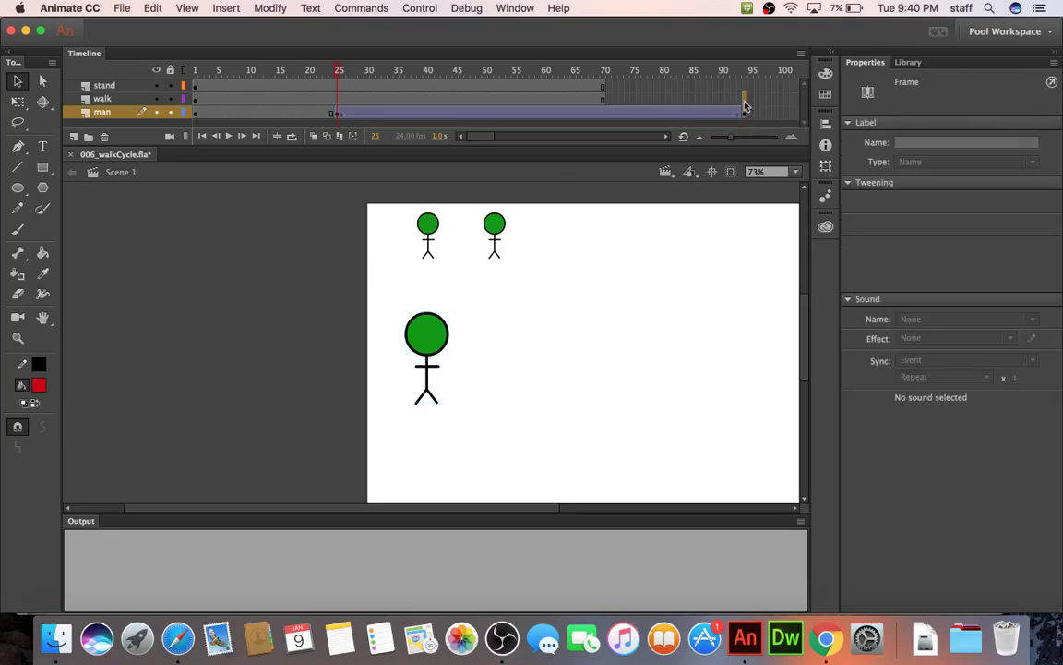
left_click(746, 88)
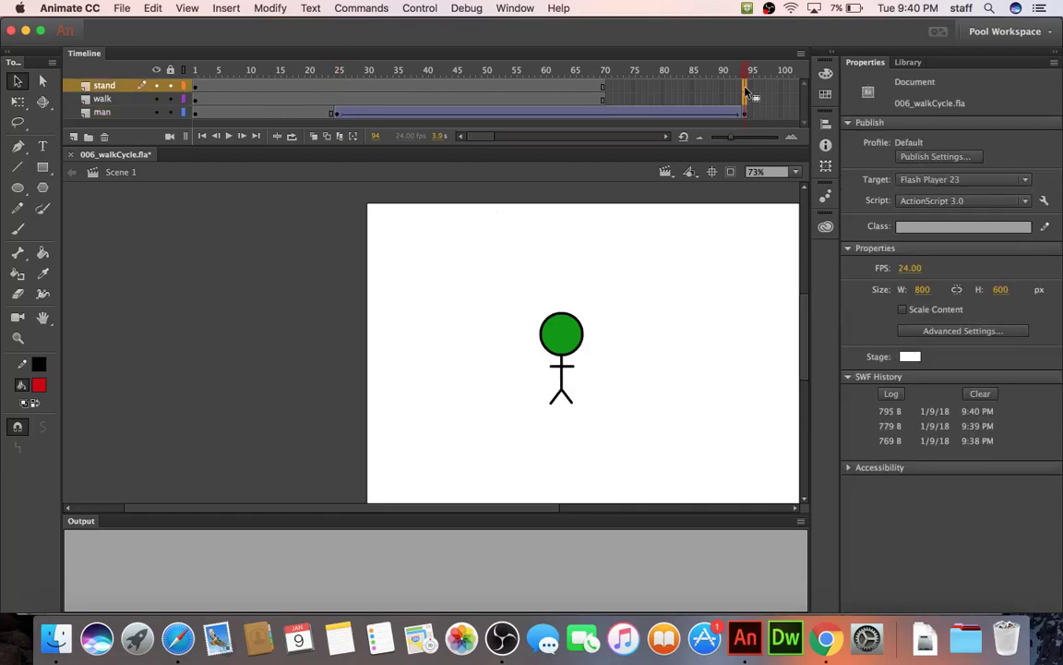
left_click(746, 96)
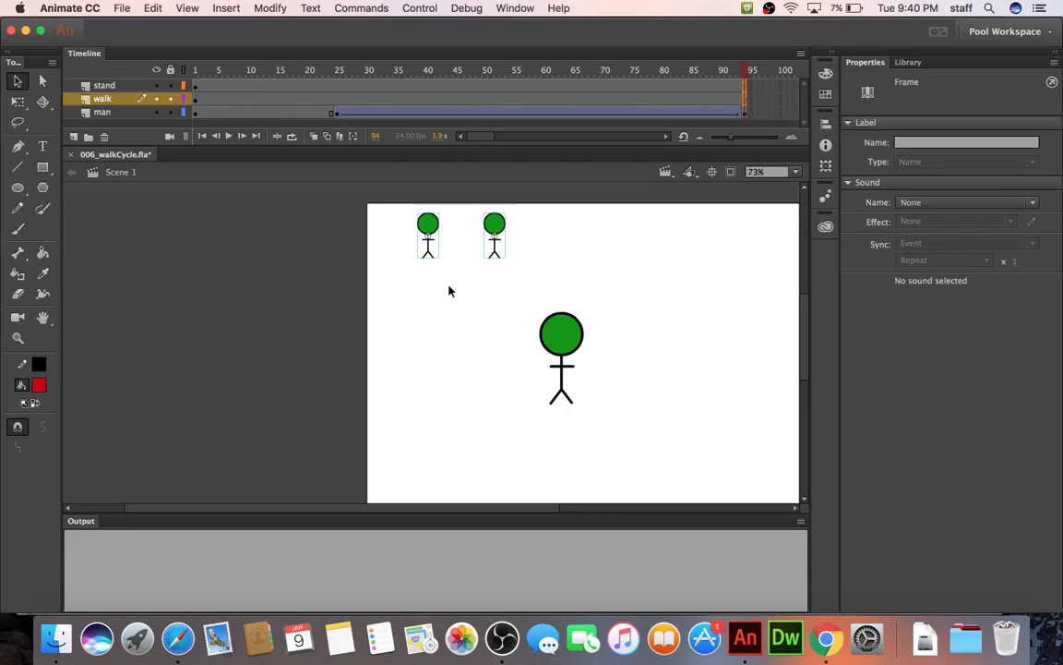
left_click(265, 235)
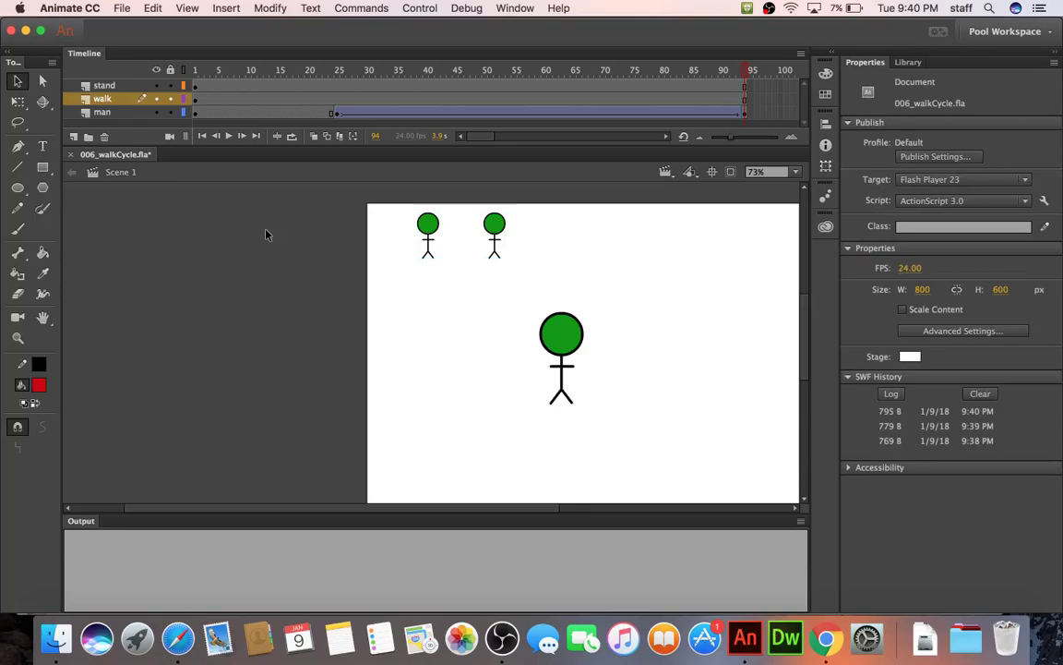
Check the large man's instance at frame 94 and dismiss the low battery notification.
left_click(557, 340)
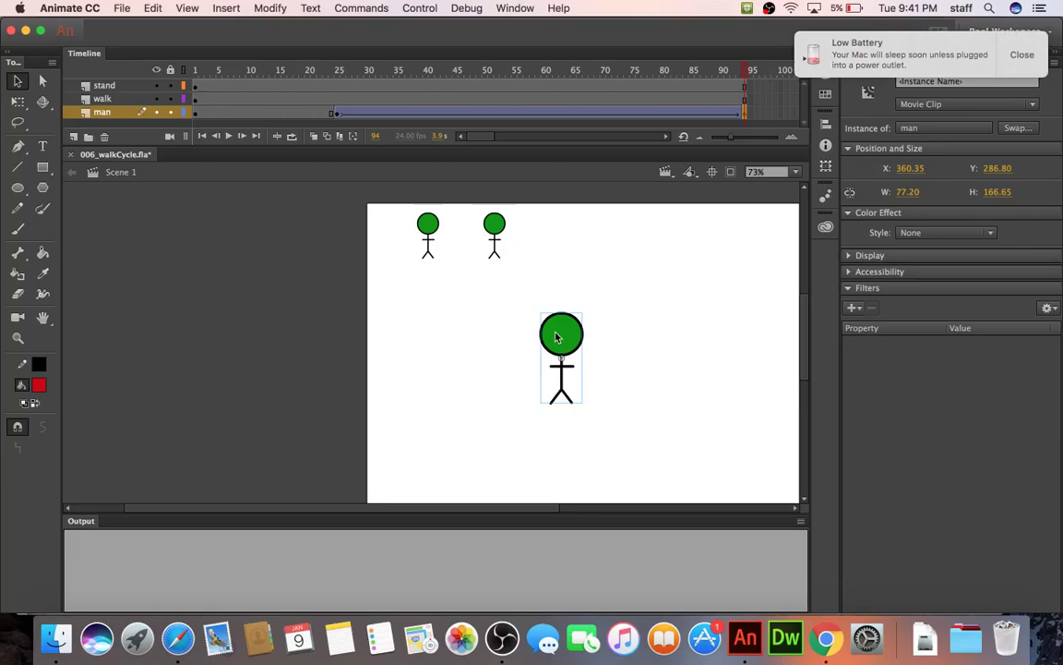
left_click(1020, 54)
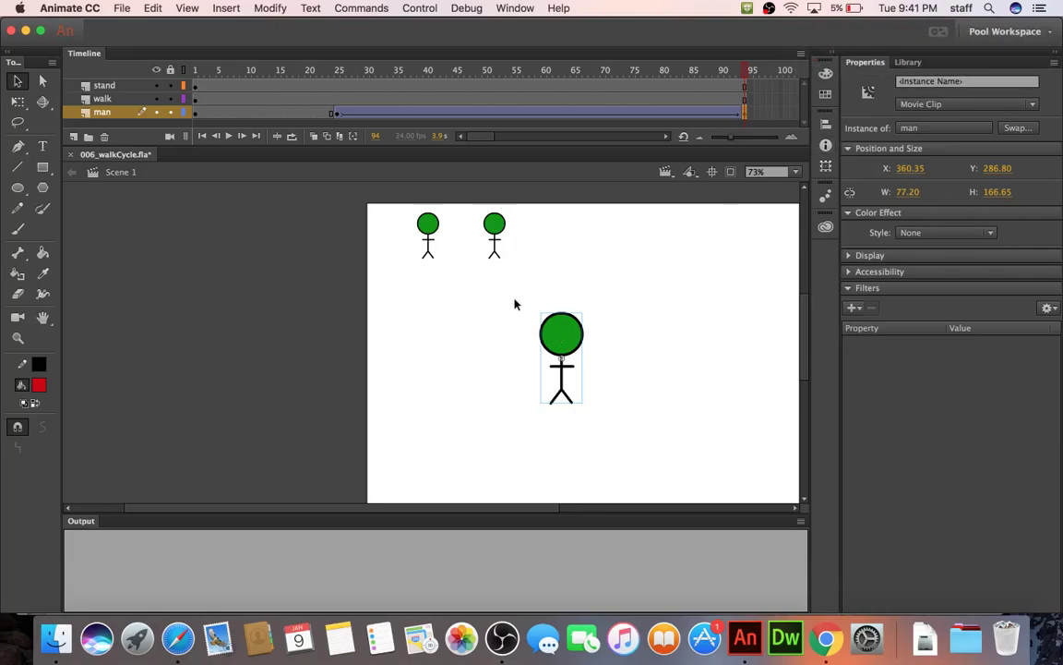
left_click(515, 305)
left_click_drag(515, 304, 620, 452)
left_click(516, 292)
left_click_drag(518, 290, 607, 434)
left_click_drag(607, 430, 515, 286)
left_click(515, 286)
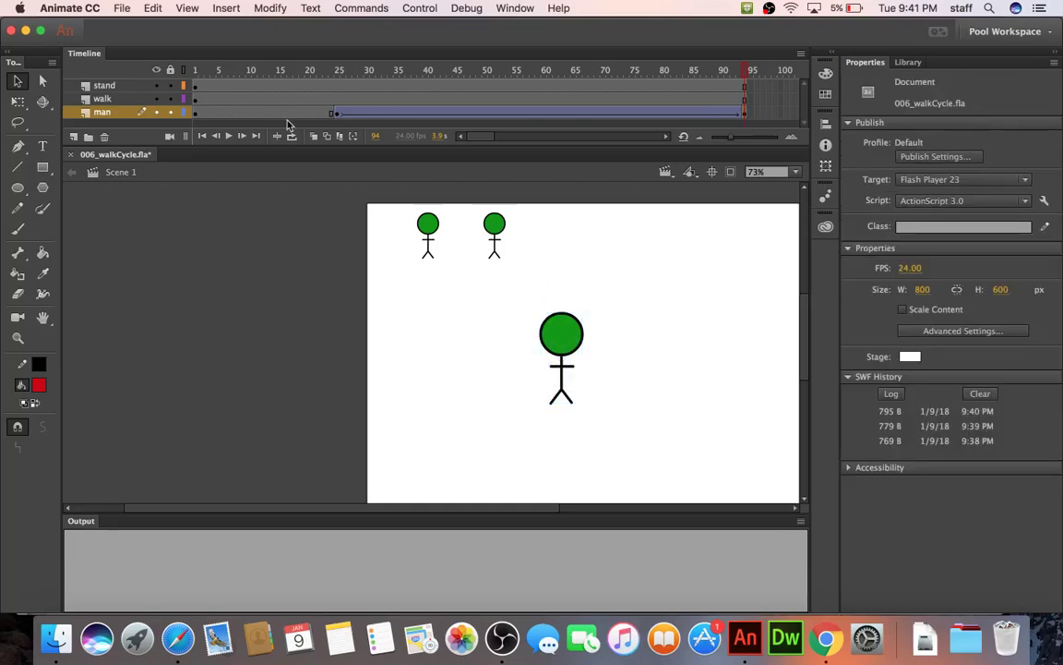
Examine the man layer's standing span and its tween between frames 25 and 94.
left_click(200, 113)
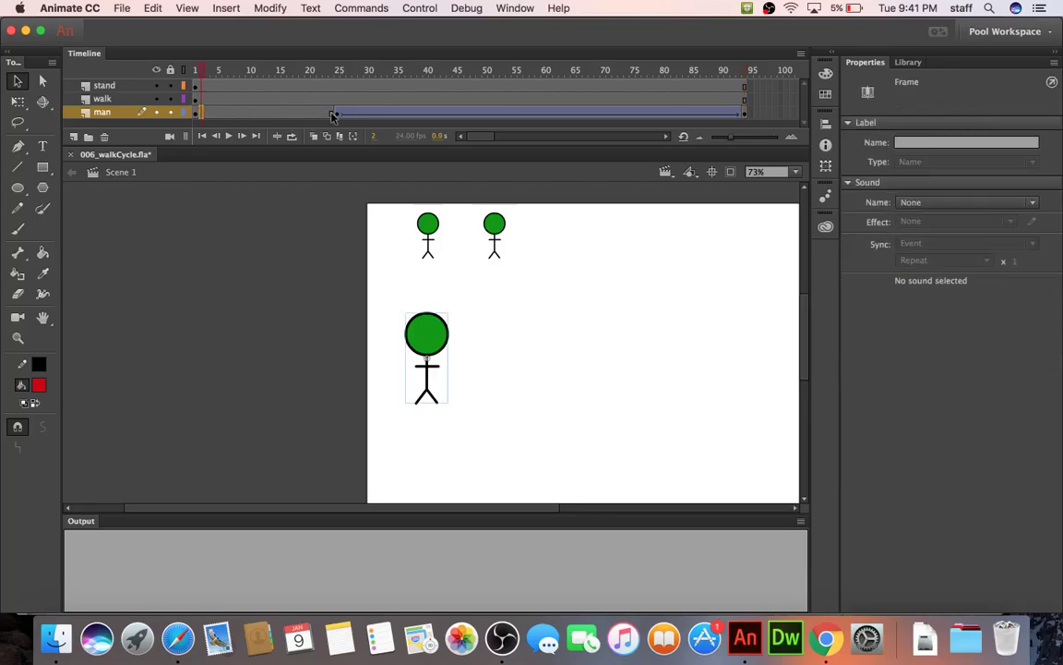
left_click(338, 112)
left_click(745, 113)
left_click_drag(334, 114, 746, 118)
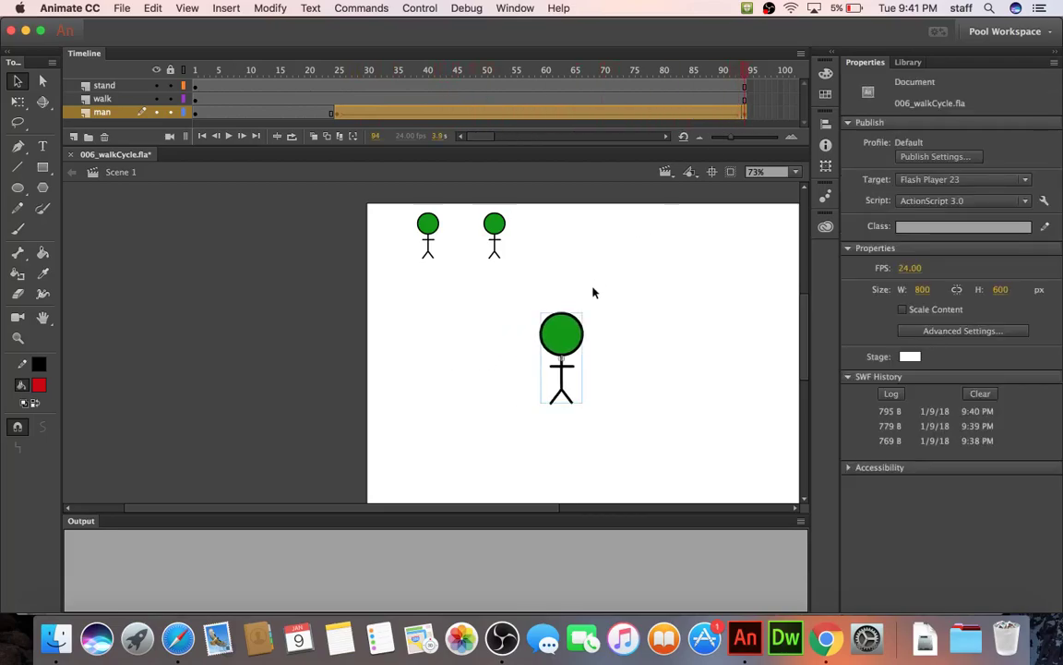
Compare the symbol of the large man at frame 94 with those of the two small men.
left_click(573, 333)
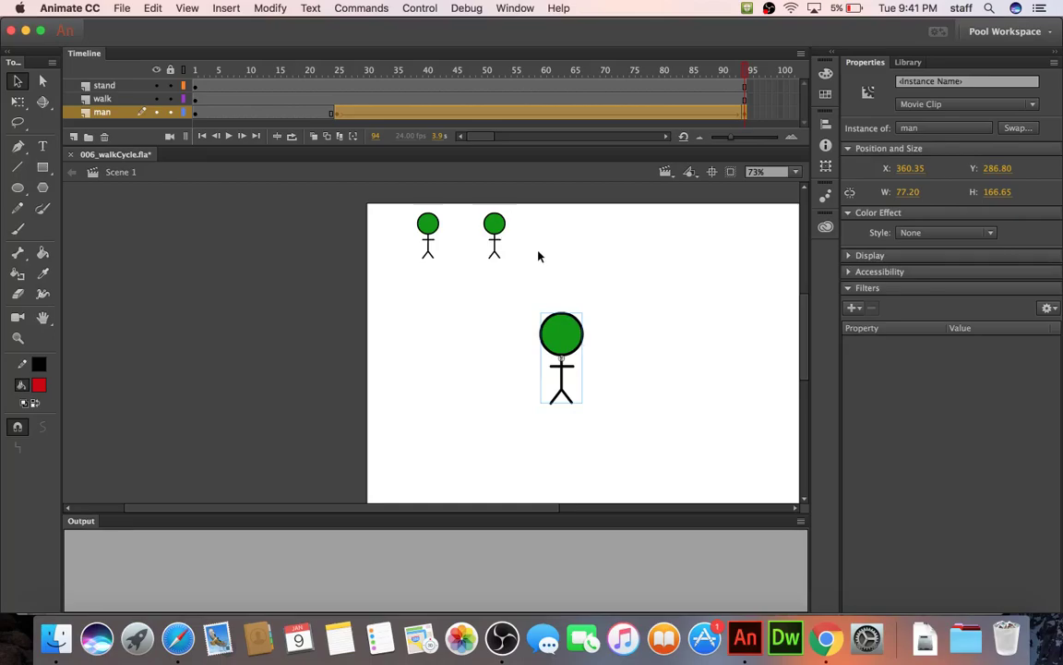
left_click(495, 232)
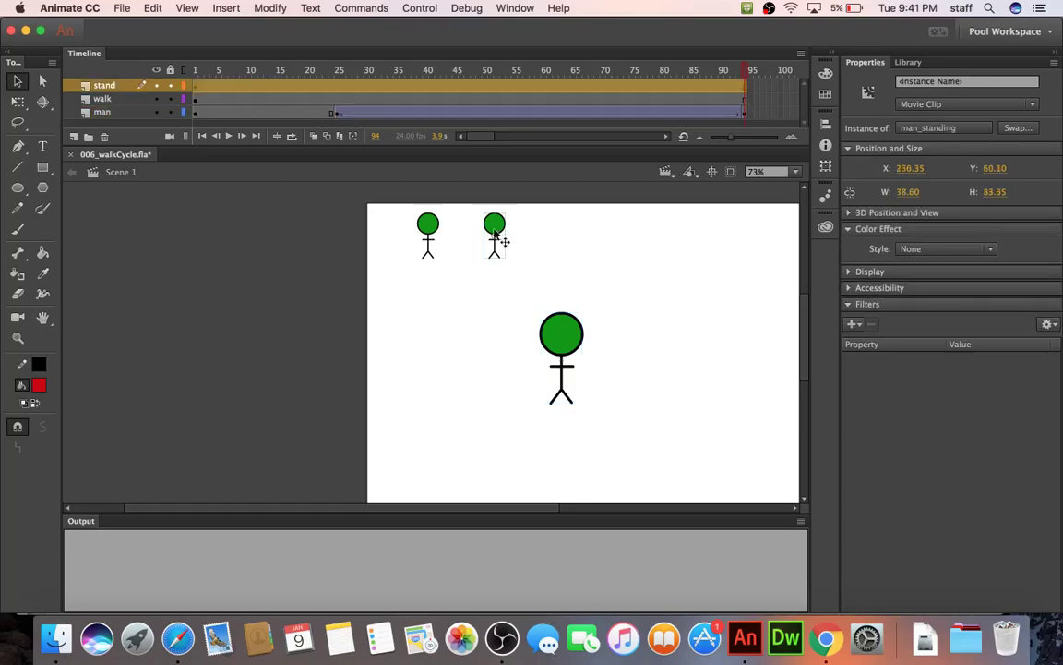
left_click(428, 236)
left_click(490, 232)
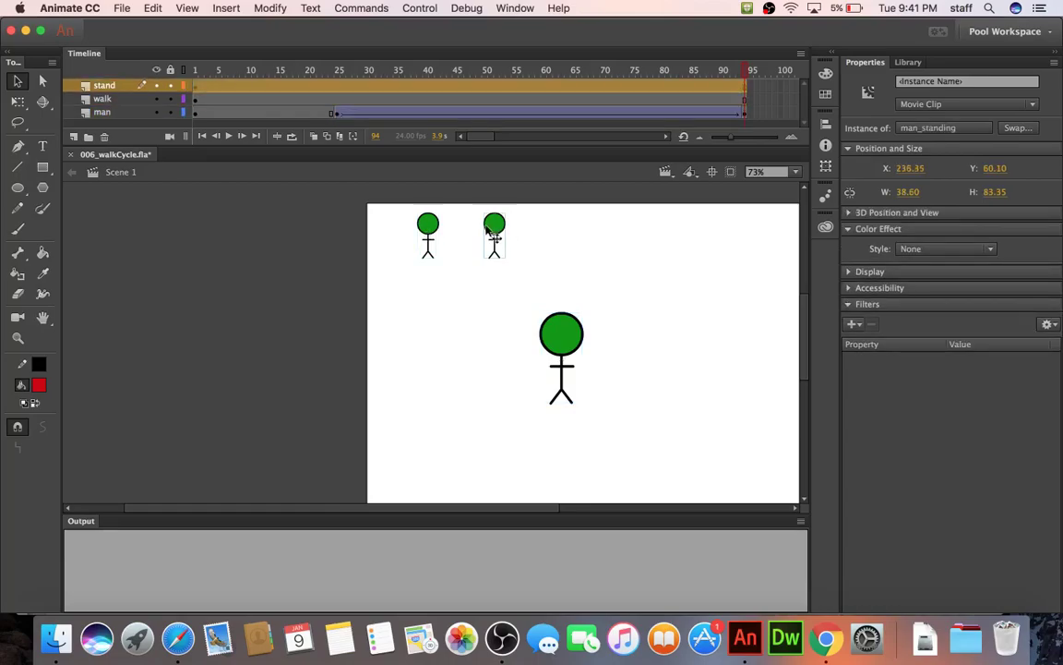
left_click(557, 230)
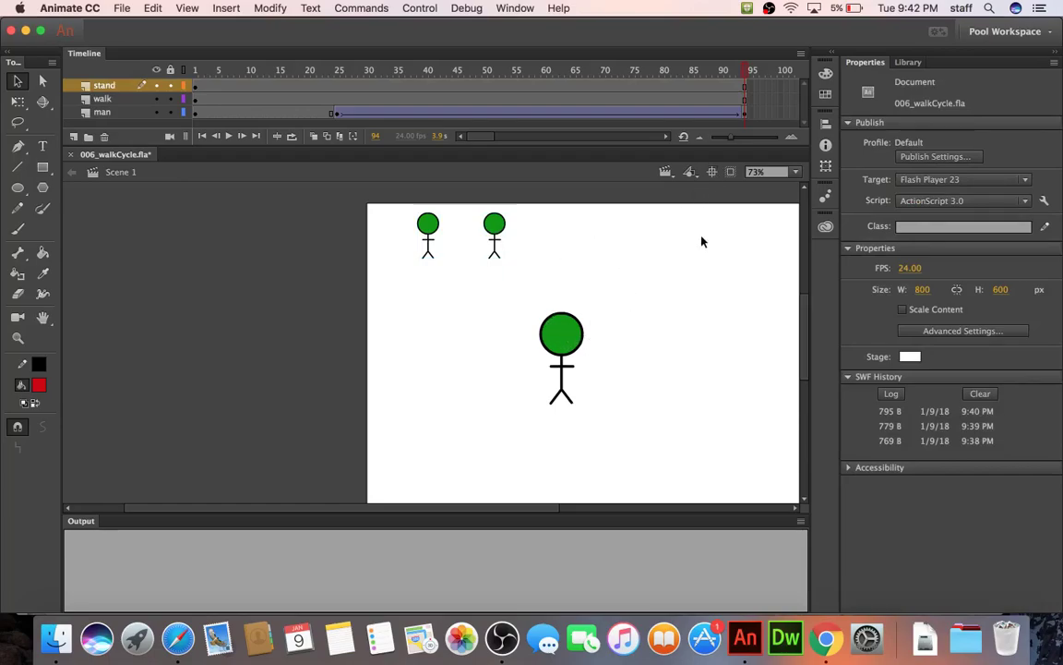
Select the man layer's frame 94, and group-select the walk and stand men on the stage to point them out.
left_click(746, 114)
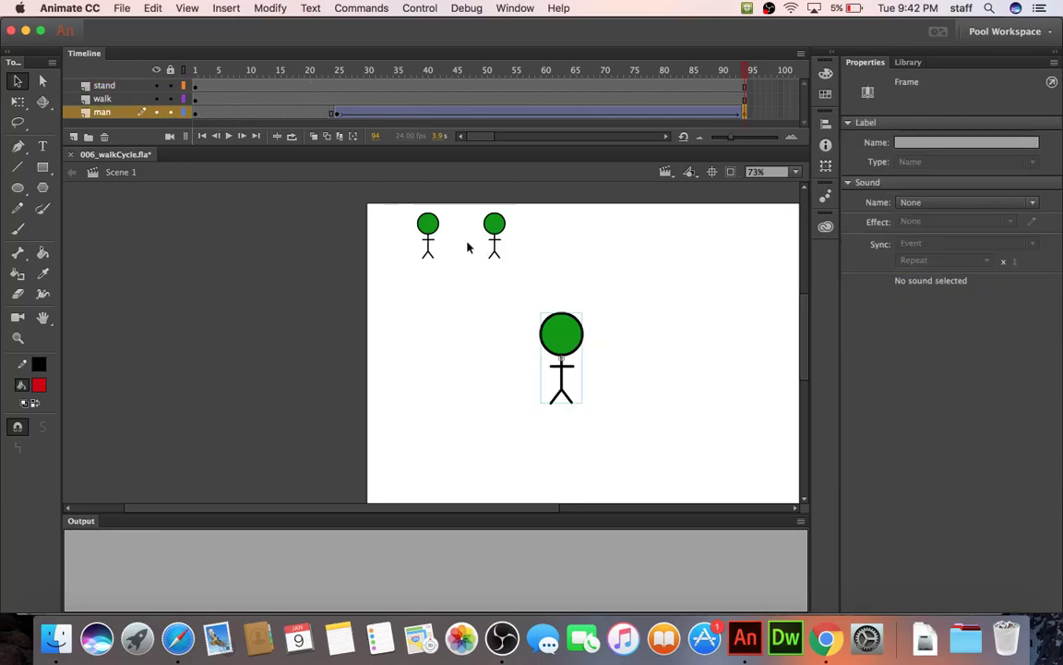
left_click_drag(393, 230, 543, 248)
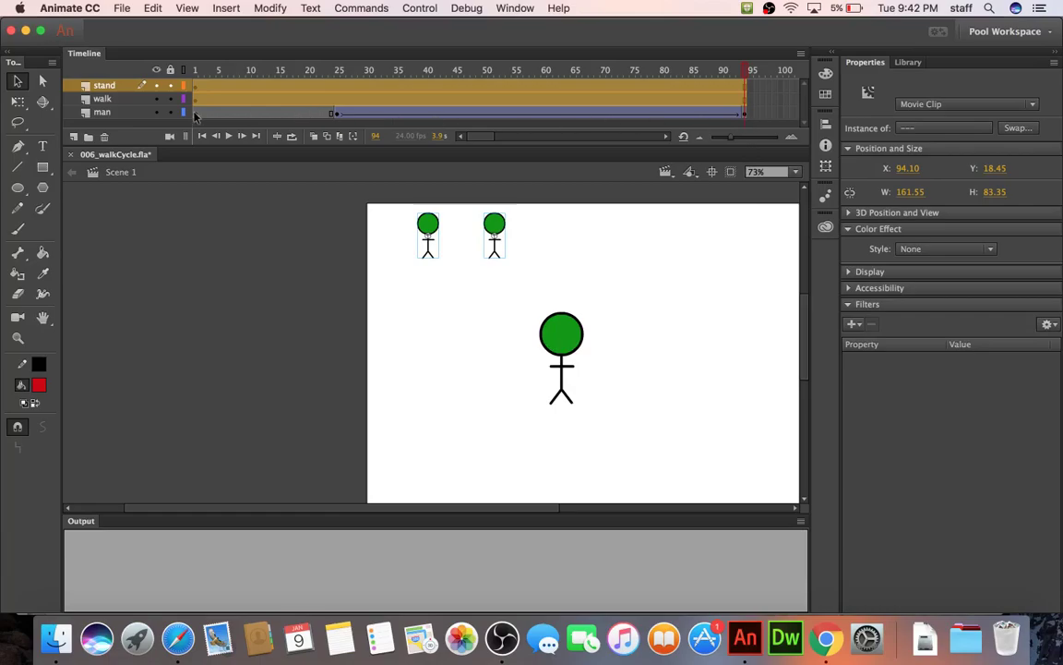
left_click(629, 302)
left_click_drag(538, 233, 384, 230)
left_click_drag(389, 217, 522, 246)
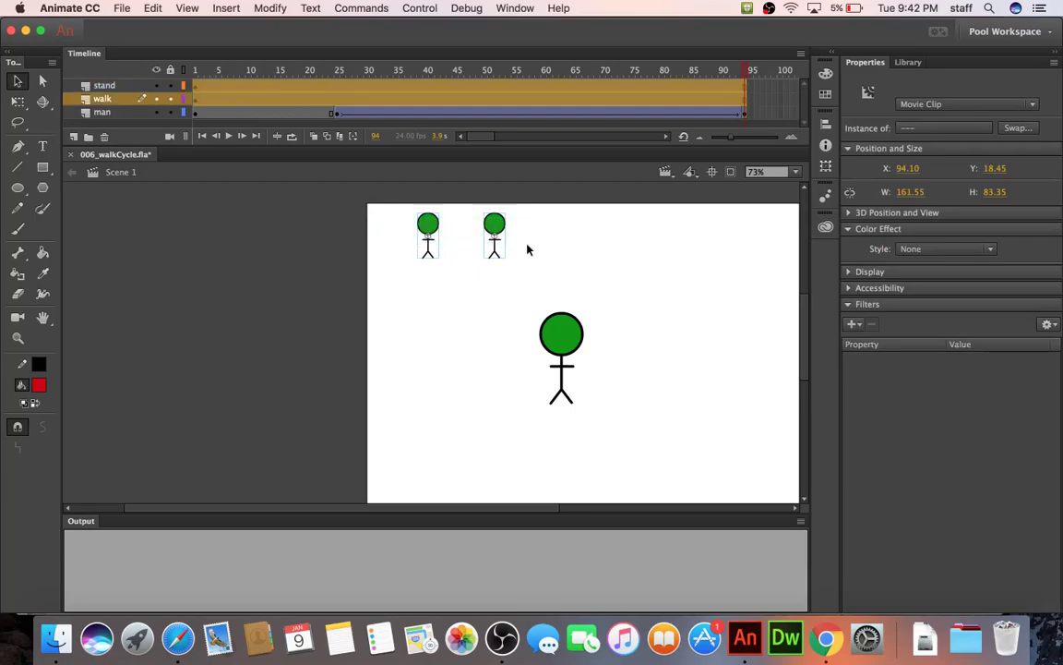
left_click(403, 231)
left_click_drag(398, 219, 538, 255)
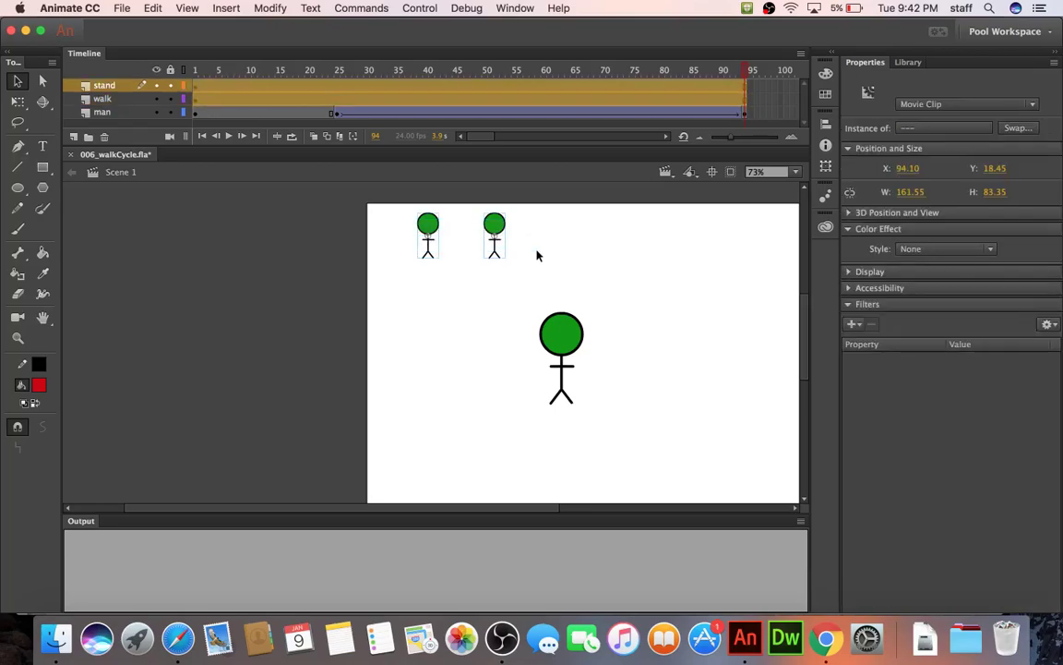
Inspect the walk and stand instances one by one and revisit the man layer's keyframes at frames 1 and 25.
left_click(454, 231)
left_click(429, 228)
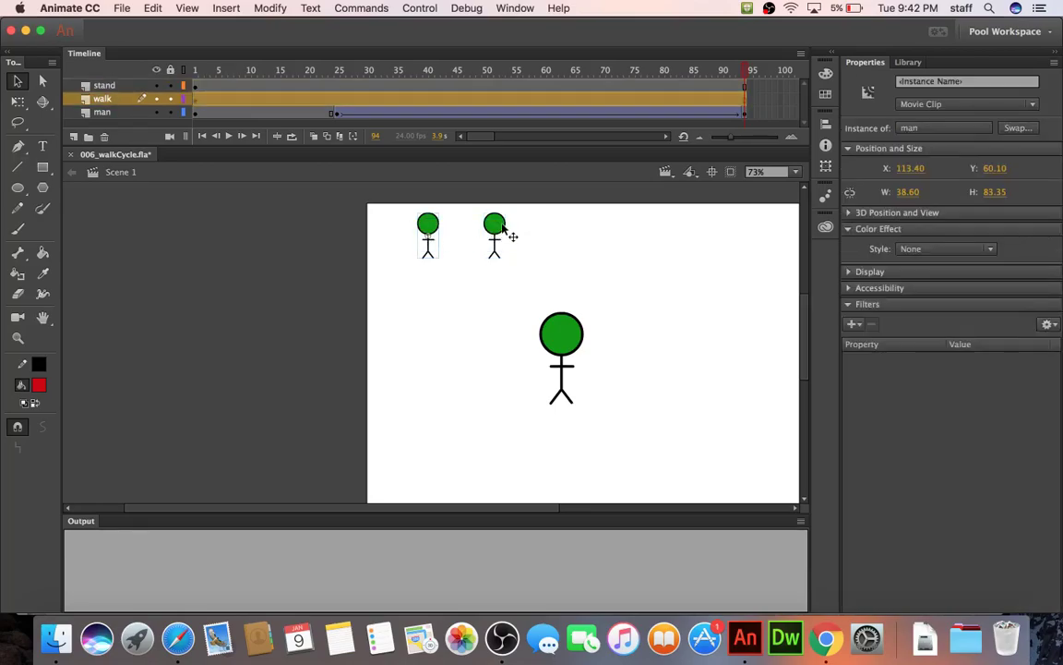
left_click(501, 227)
left_click(434, 228)
left_click(500, 227)
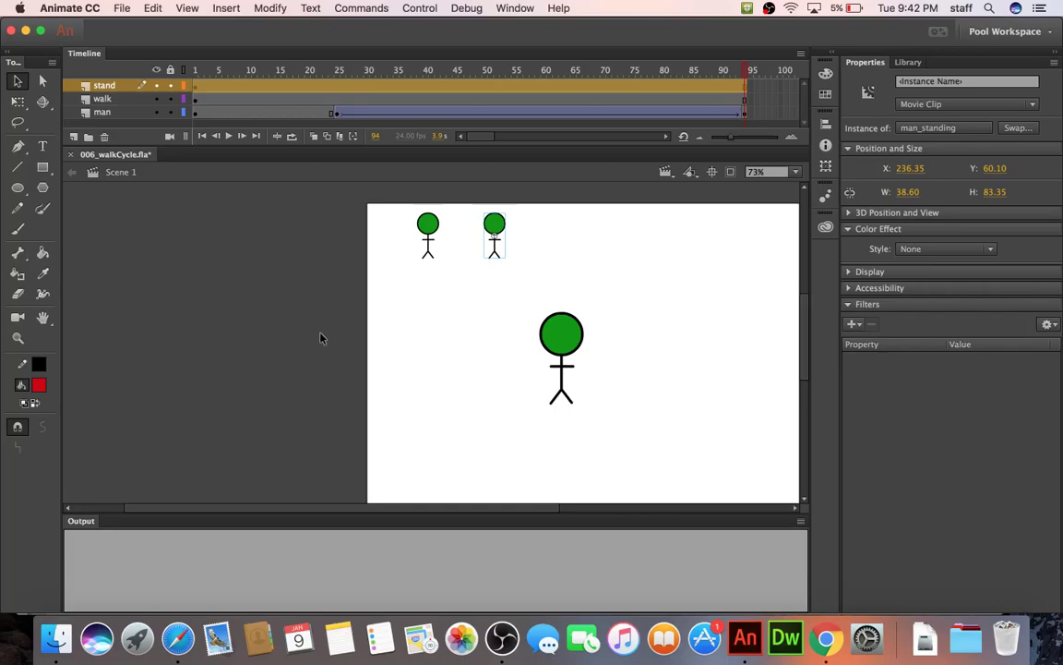
left_click(195, 115)
left_click(338, 115)
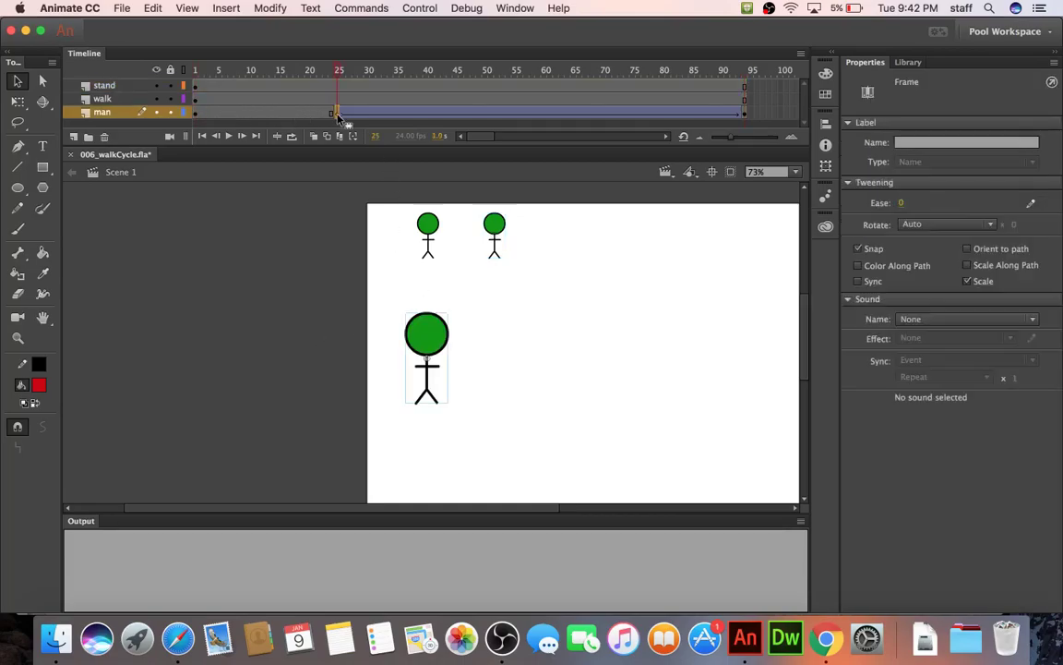